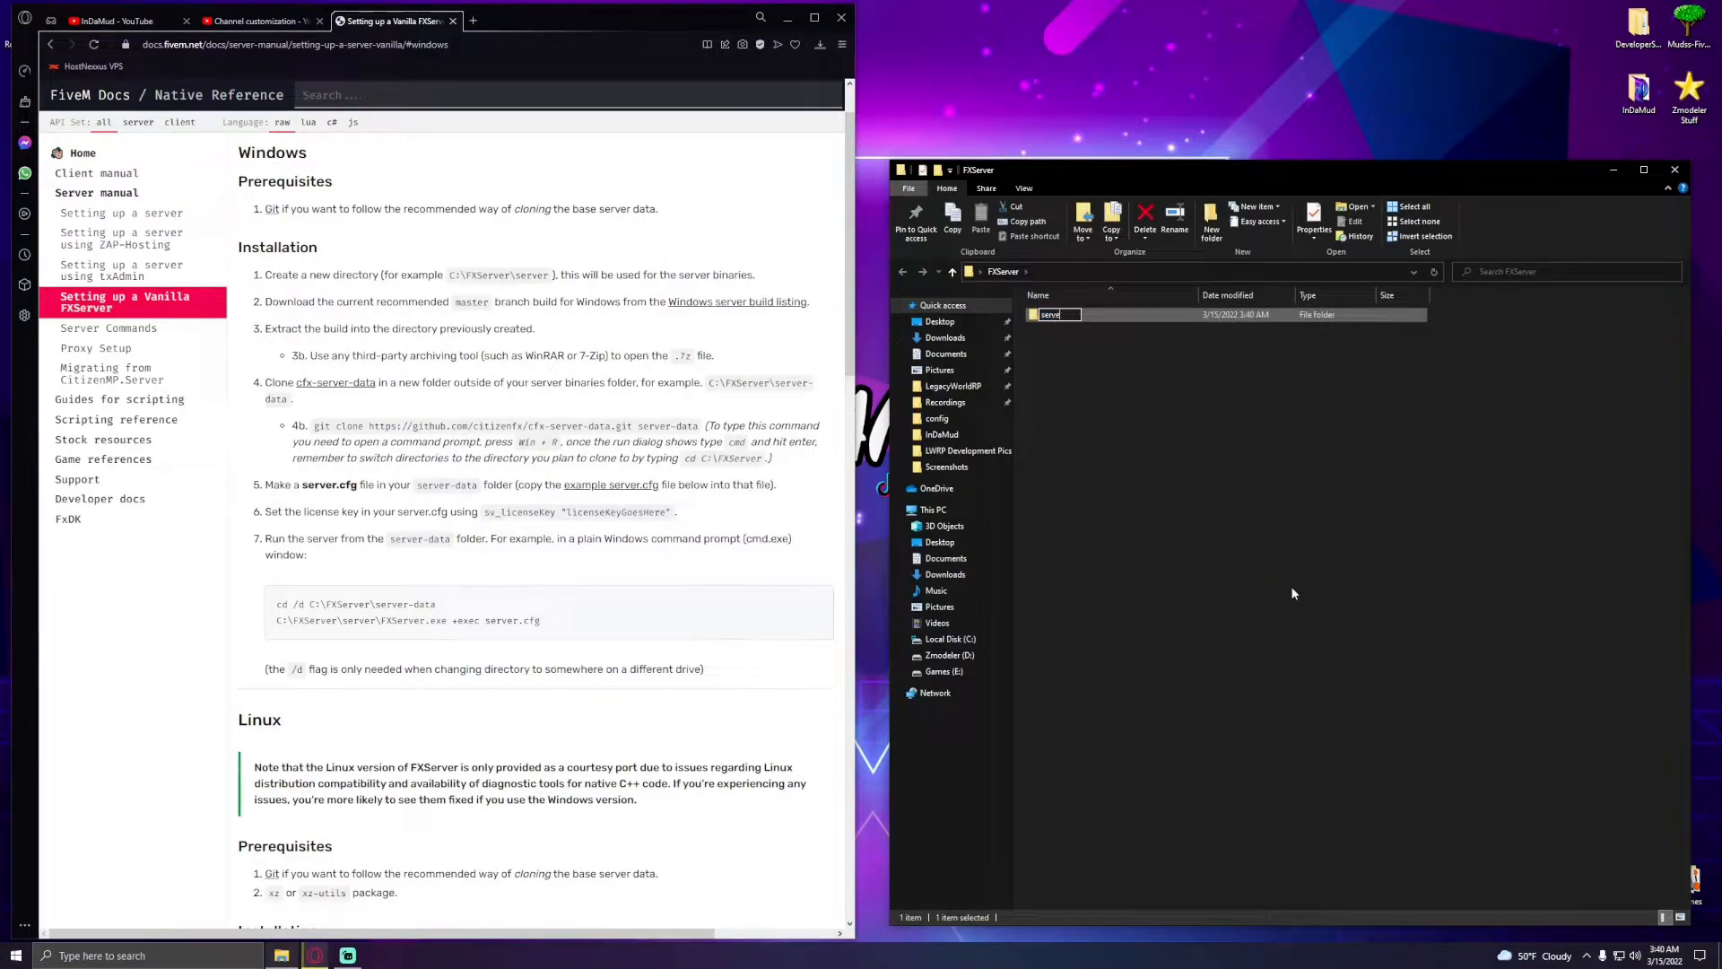
- Name the new folder server-artifacts and create a second folder named server-data inside FXServer
type("server-artifacts")
right_click(1292, 592)
mouse_move(1403, 748)
left_click(1465, 752)
type("server-da")
key("Return")
- Create a new text document in FXServer named Start Server.bat
right_click(1123, 483)
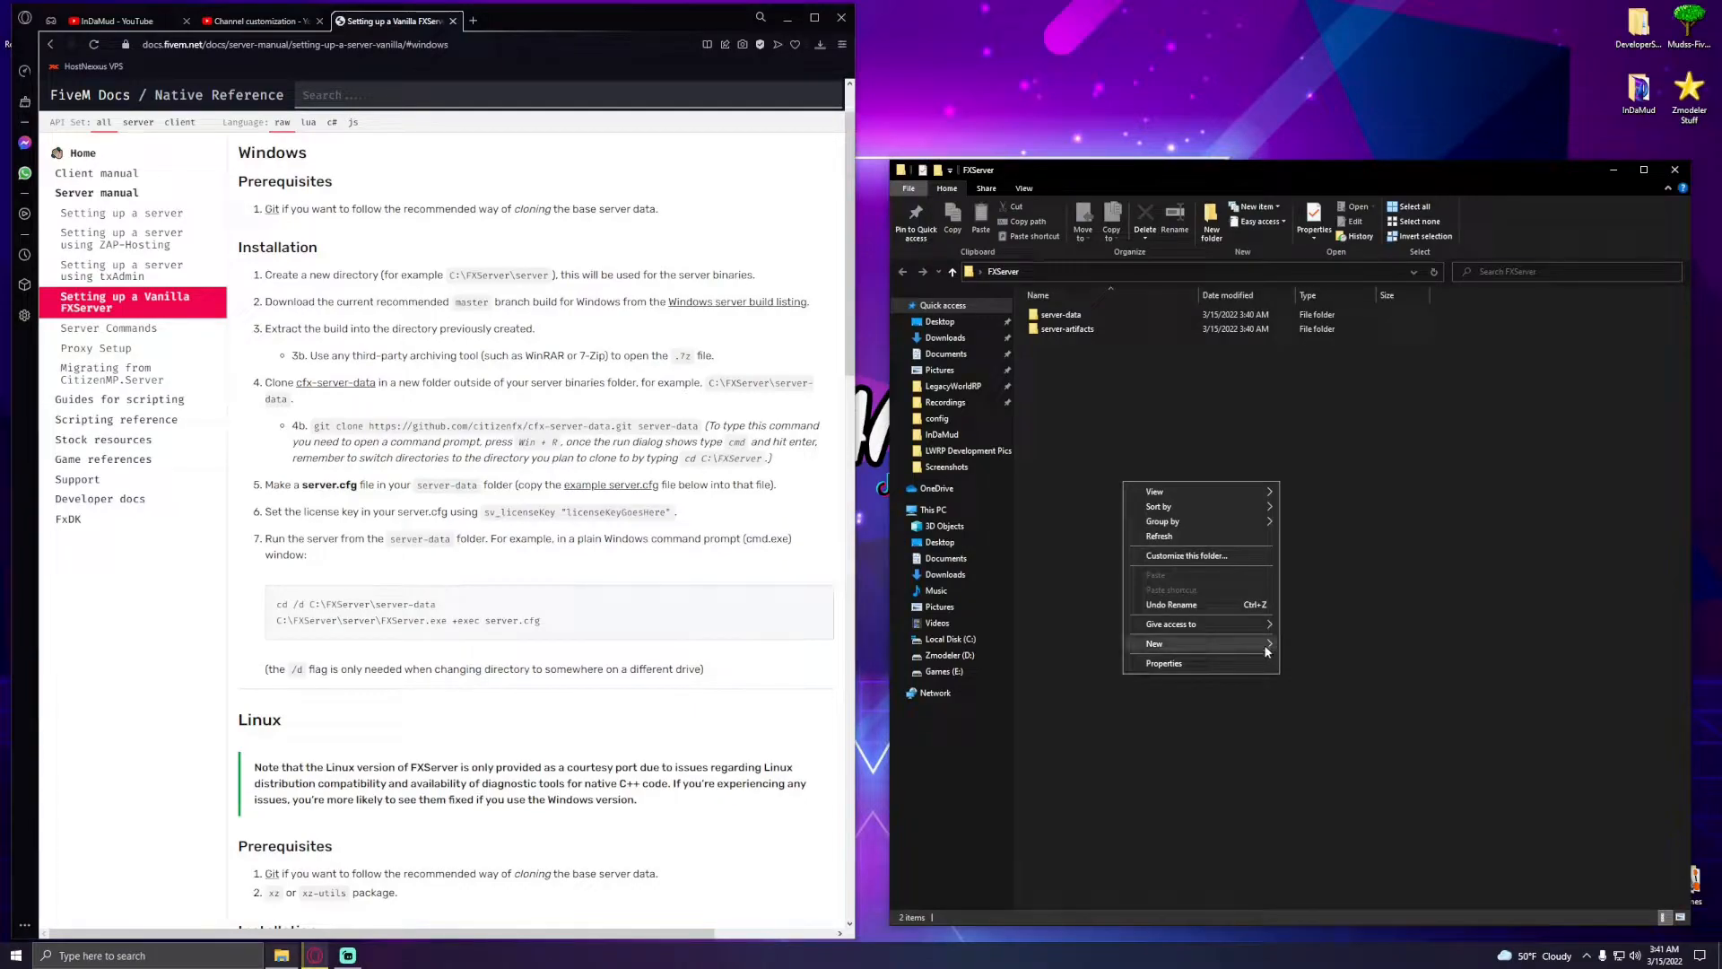
mouse_move(1265, 651)
left_click(1316, 696)
type("start Sc")
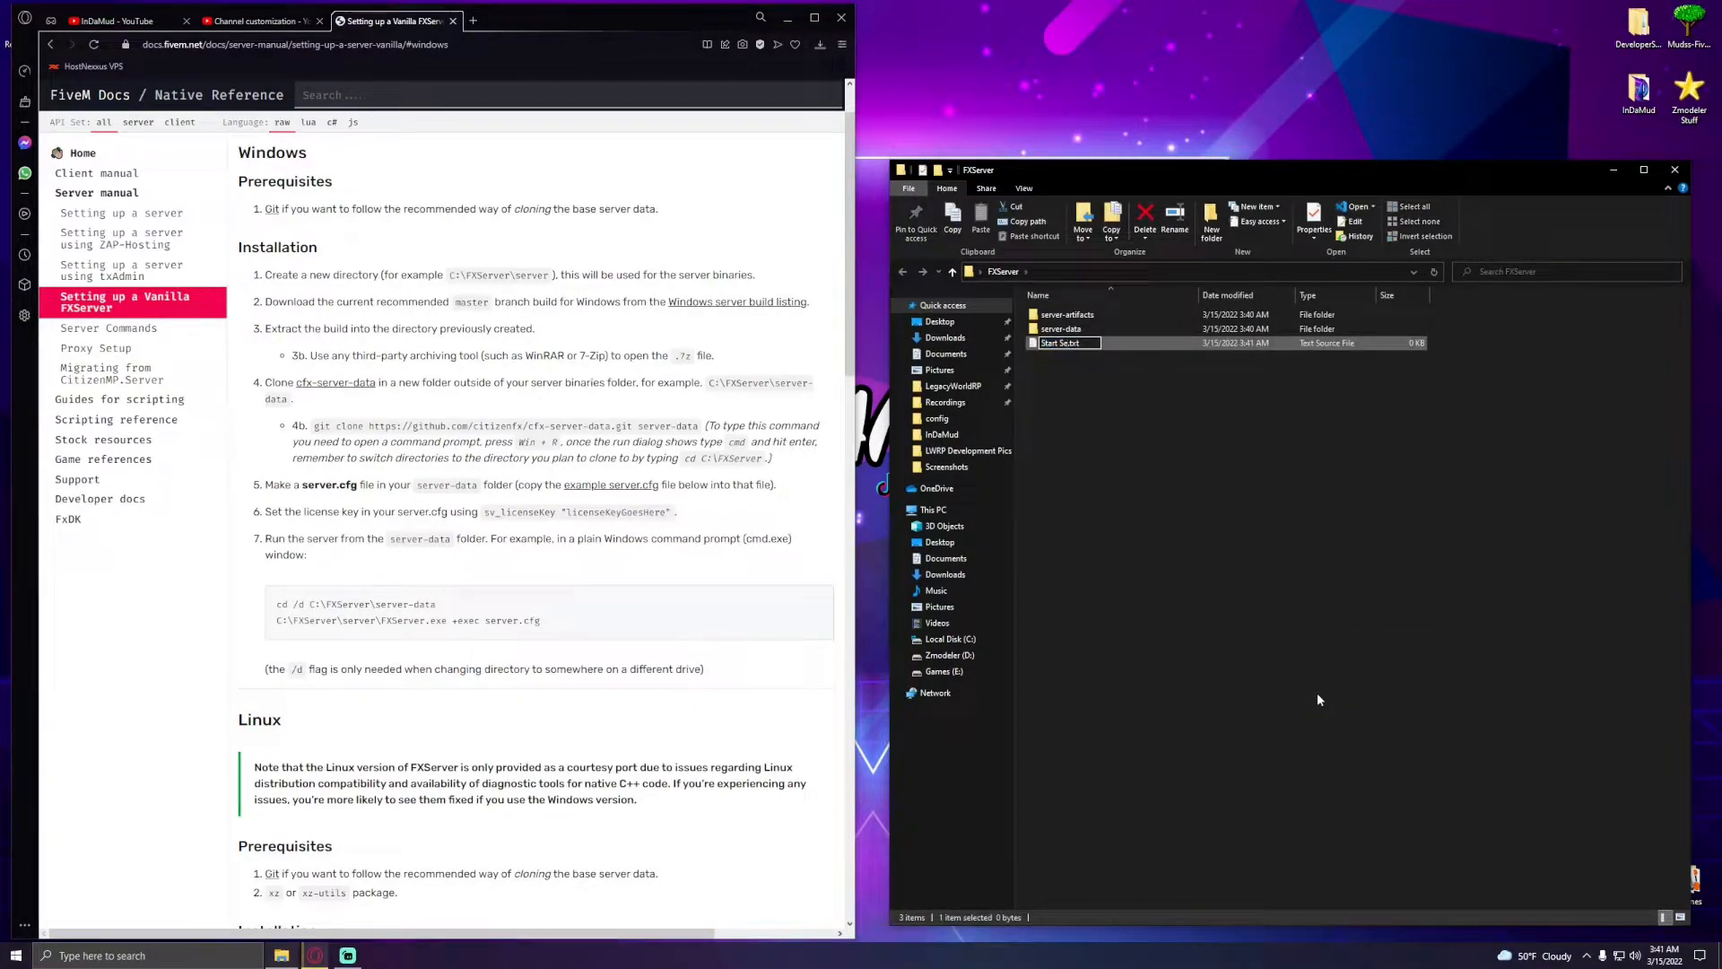
type("rver")
type("bat")
key("Return")
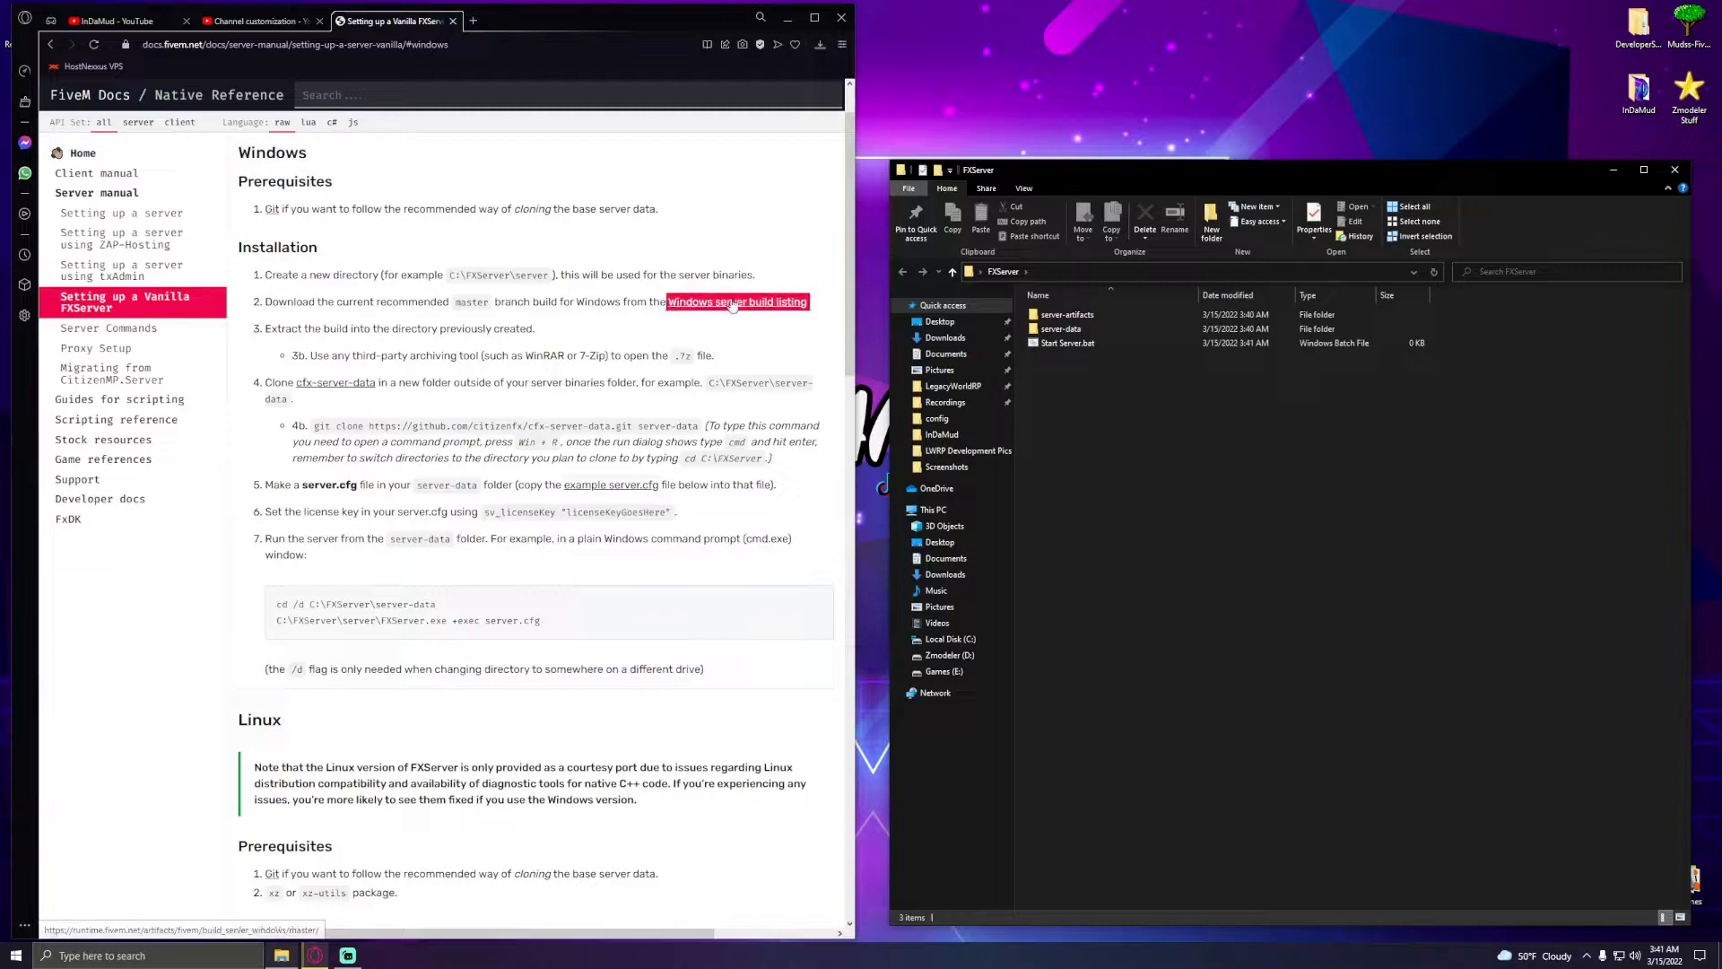
- Open the Windows server build listing page in a new browser tab
left_click(762, 303)
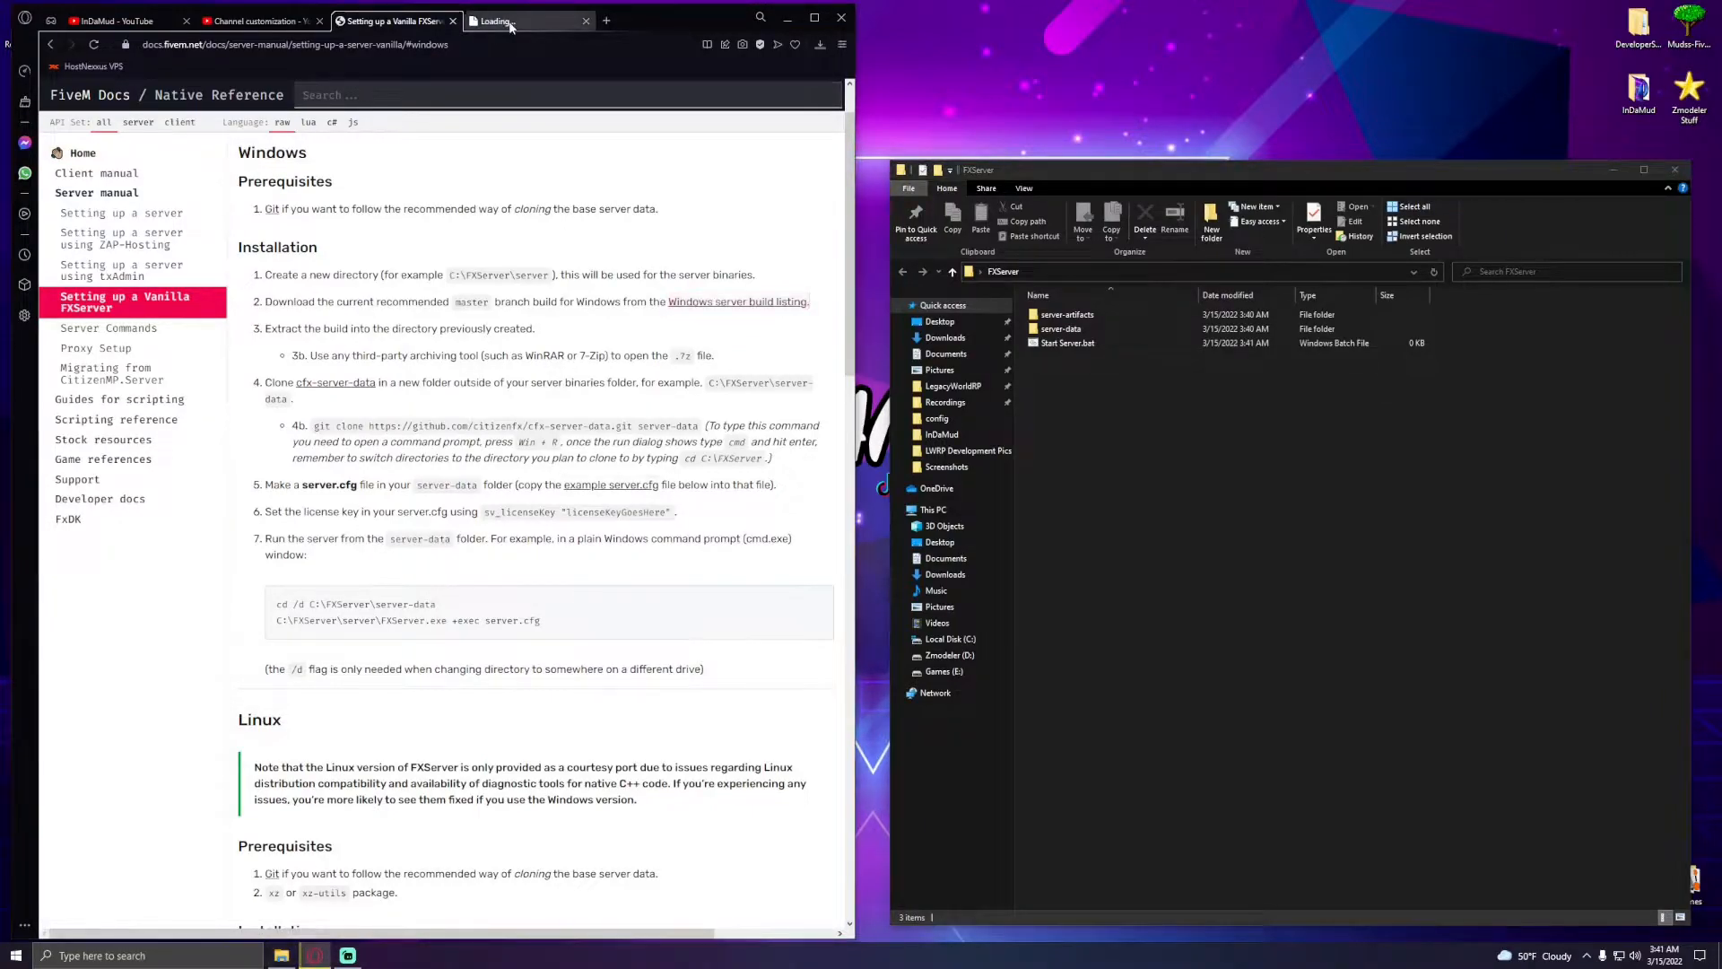
left_click(230, 178)
left_click(427, 30)
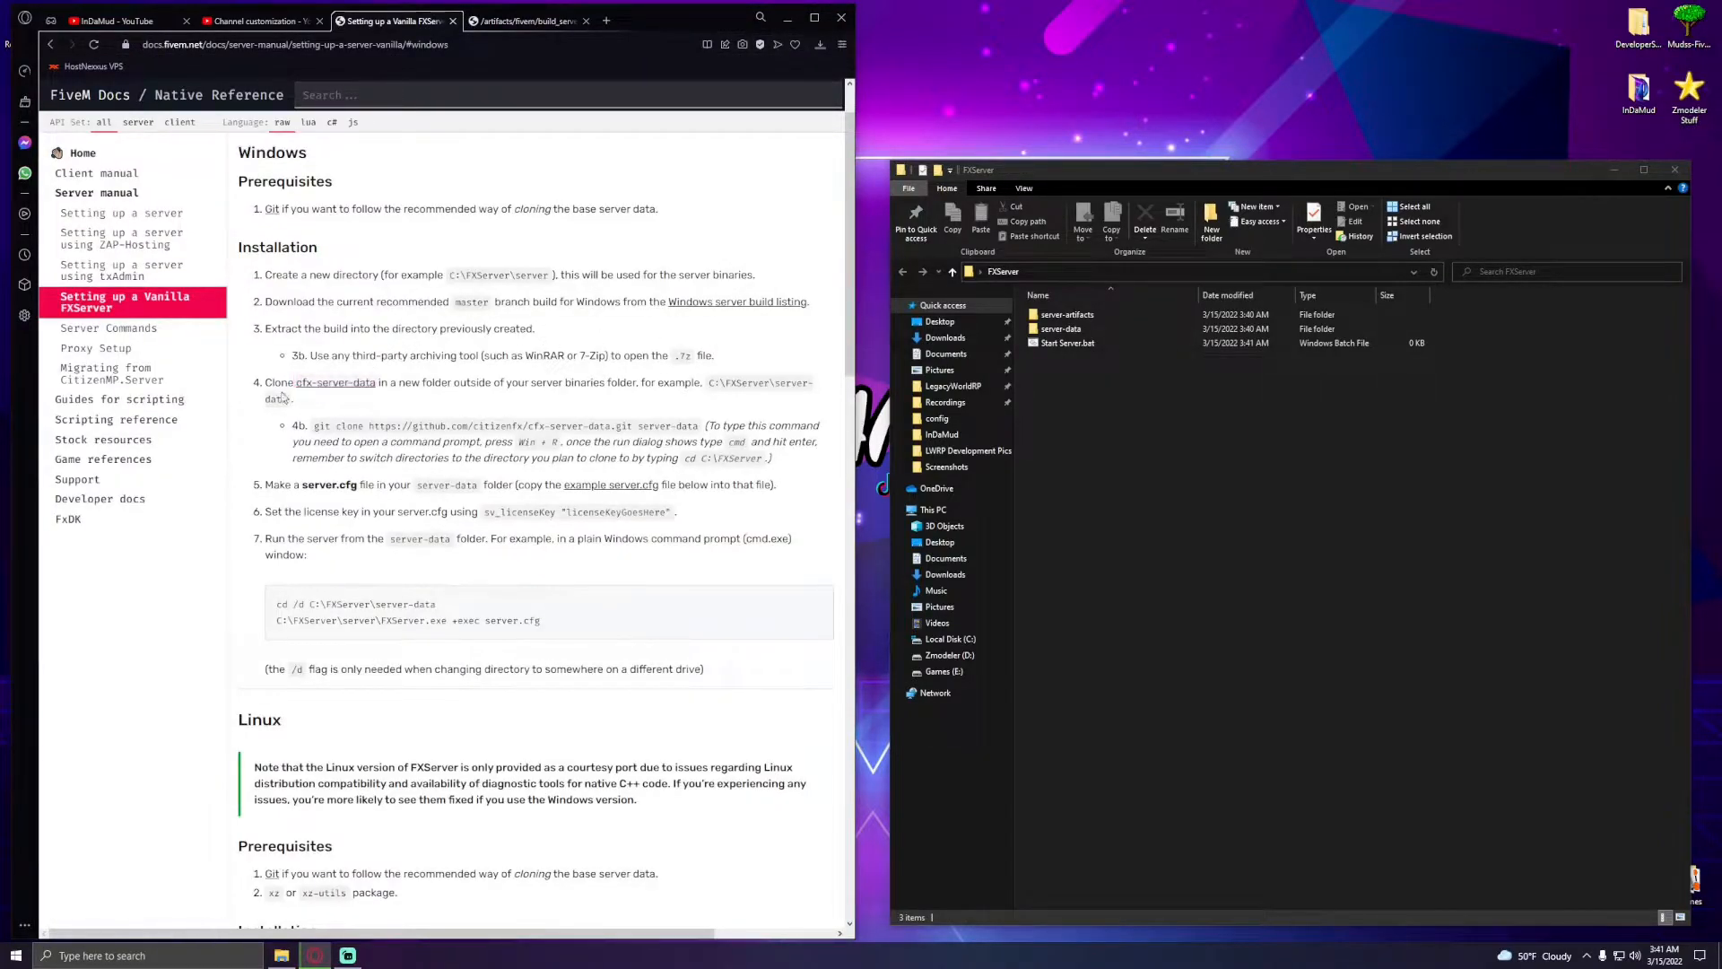
- Open the cfx-server-data repository on GitHub and download it as a ZIP
left_click(366, 392)
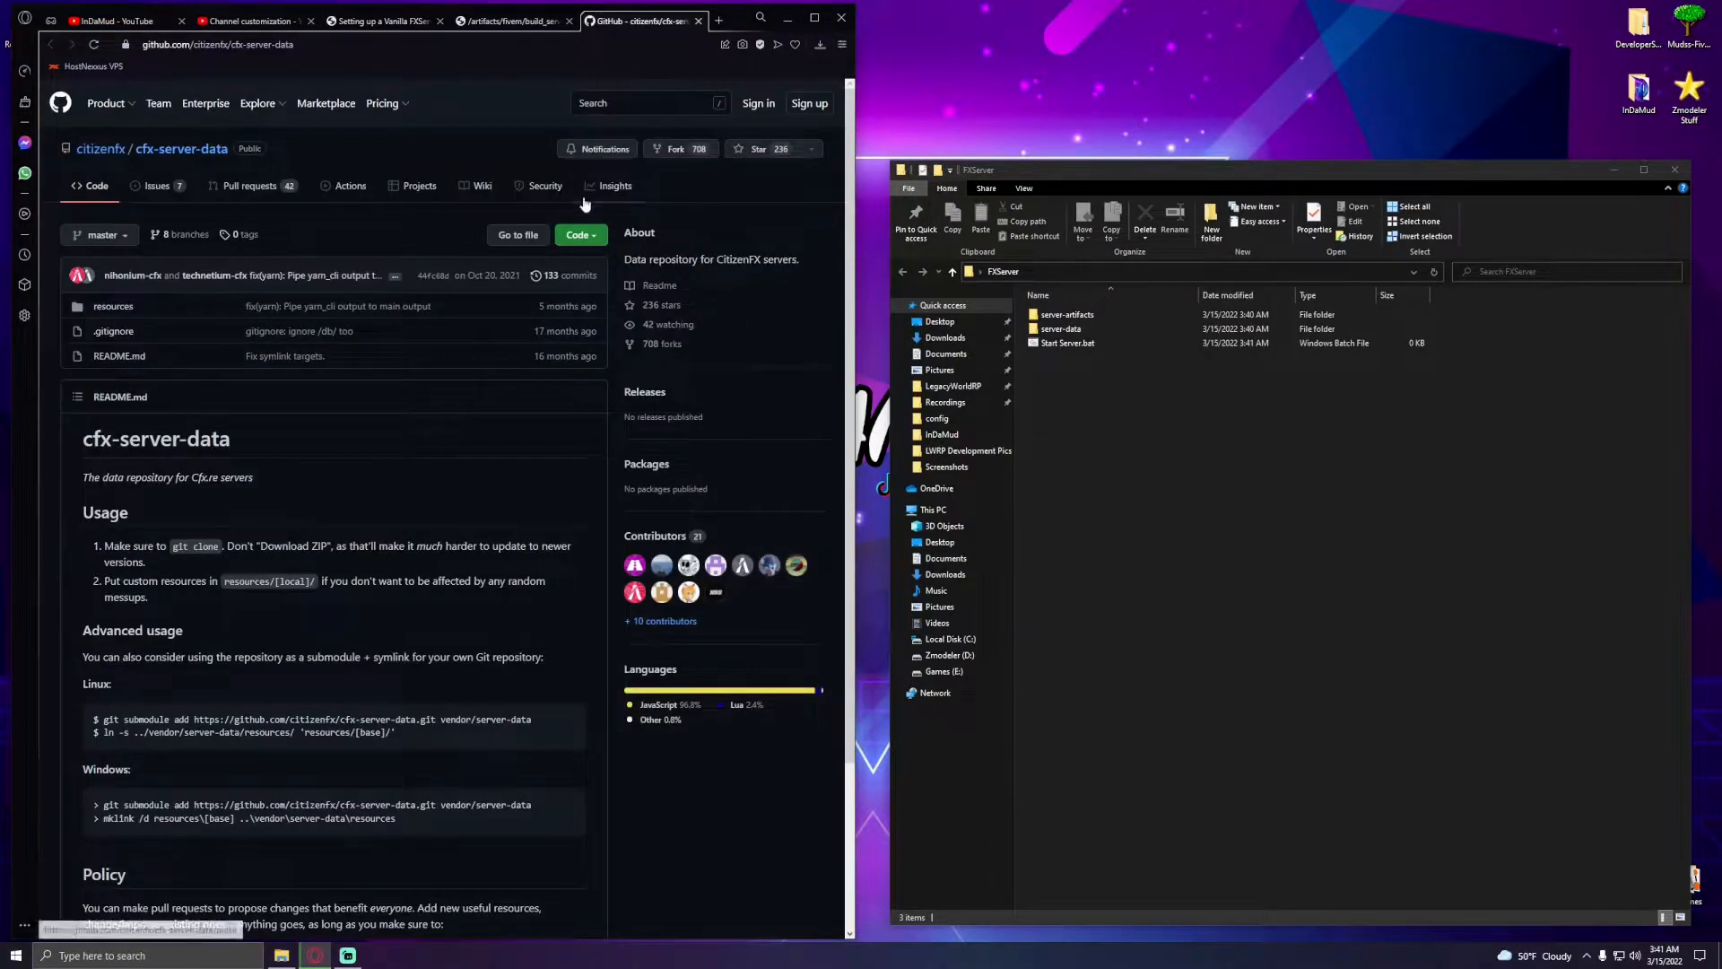
left_click(579, 235)
left_click(437, 405)
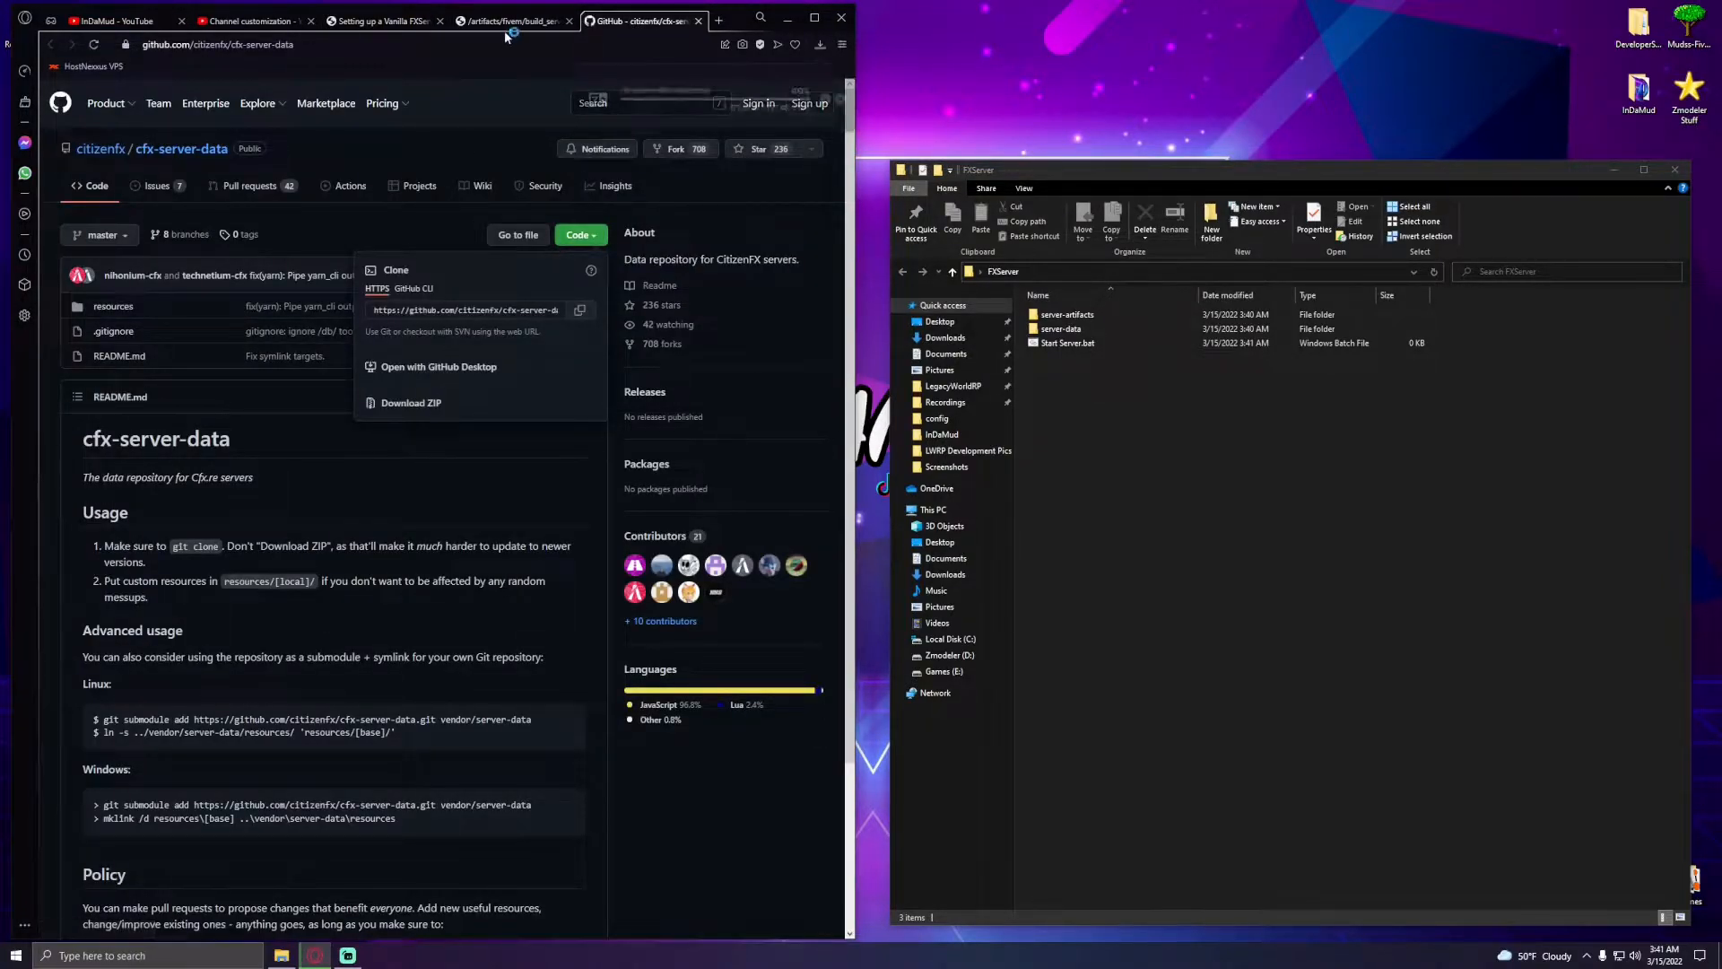
left_click(389, 25)
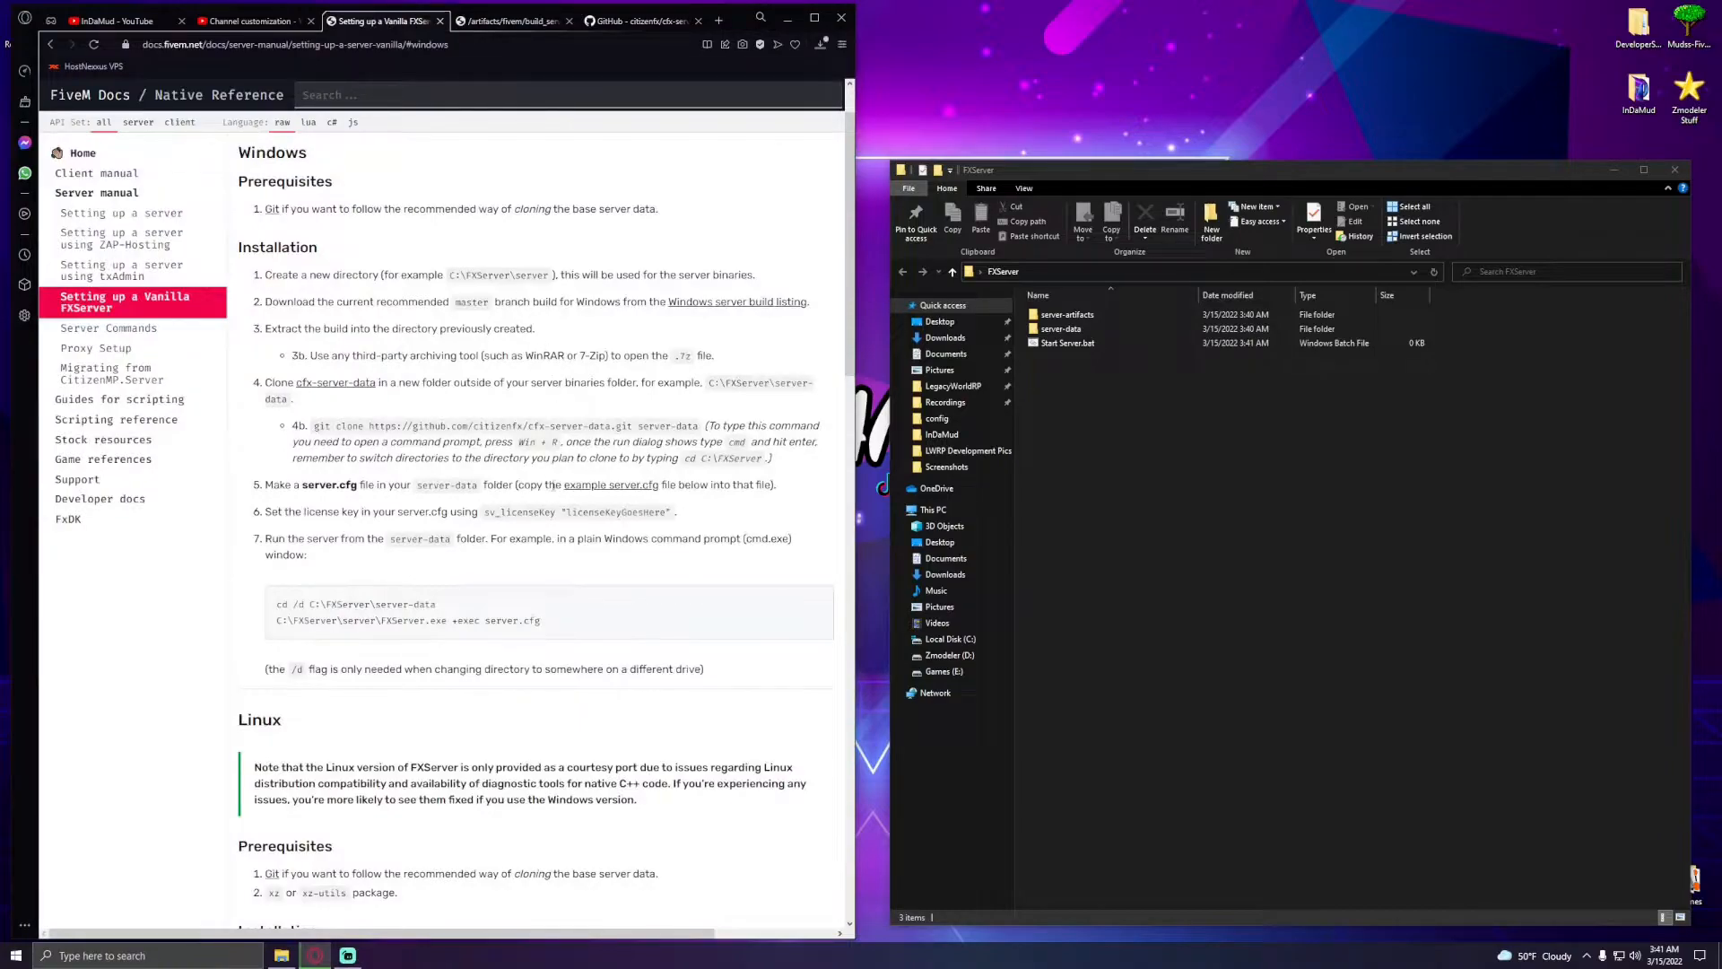
- Open Start Server.bat in Notepad and paste in the two launch commands copied from the documentation
left_click(1114, 411)
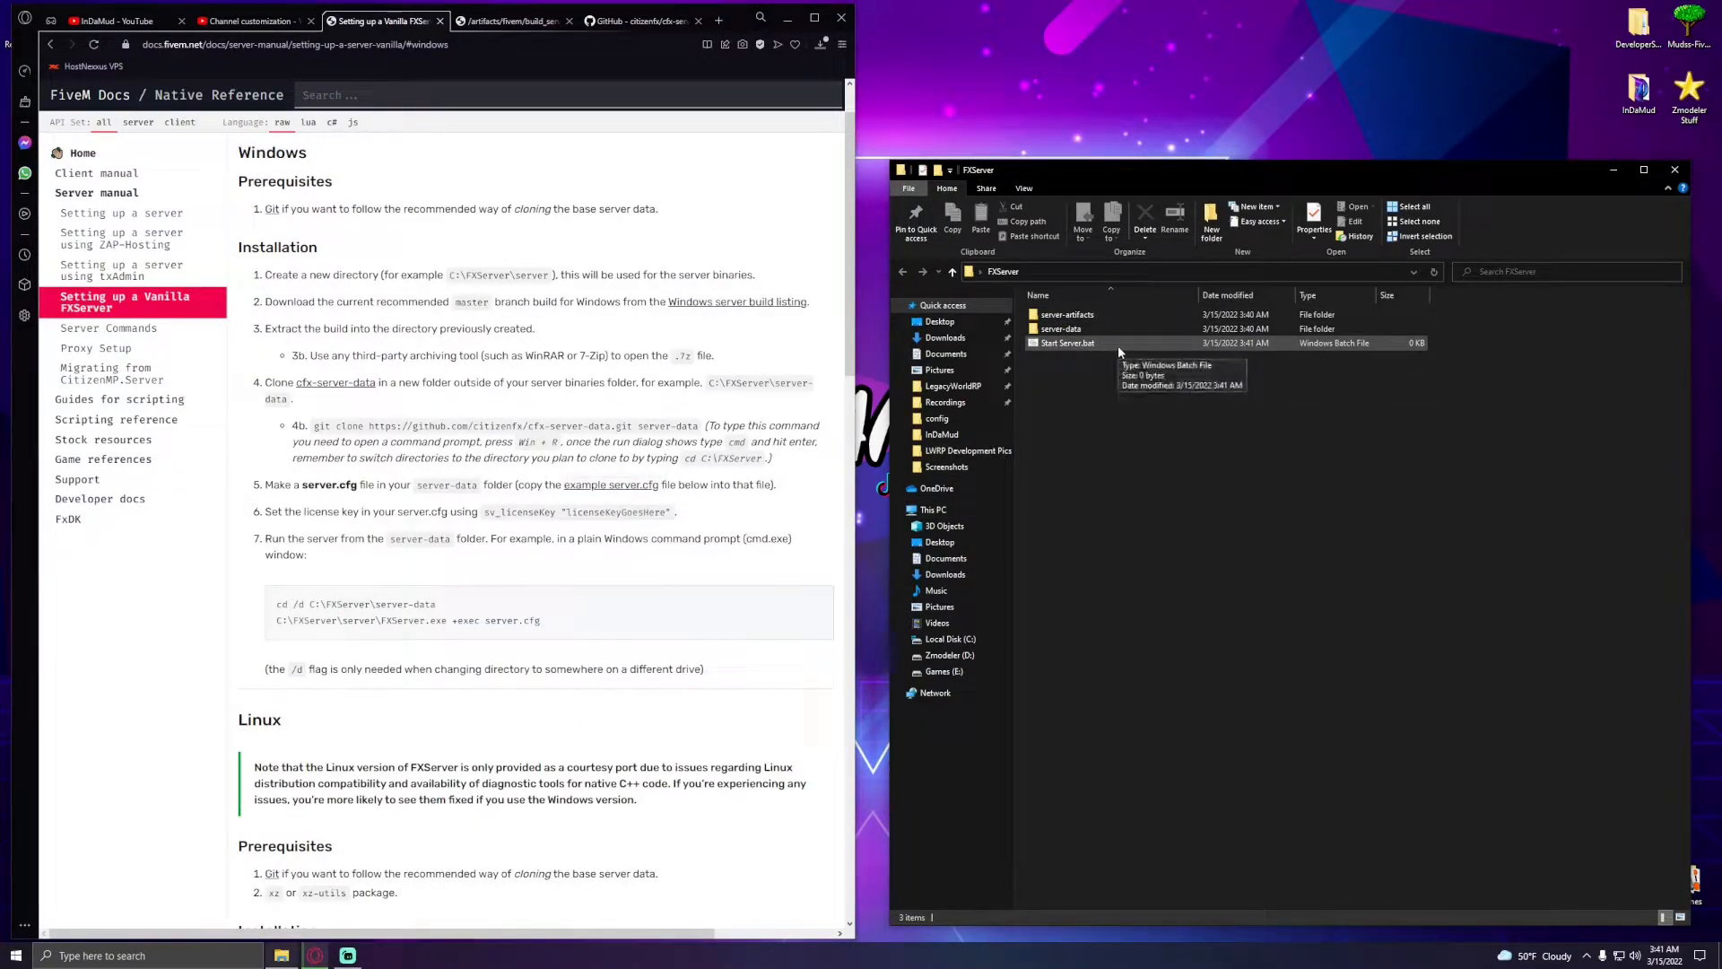
right_click(1117, 347)
left_click(1137, 372)
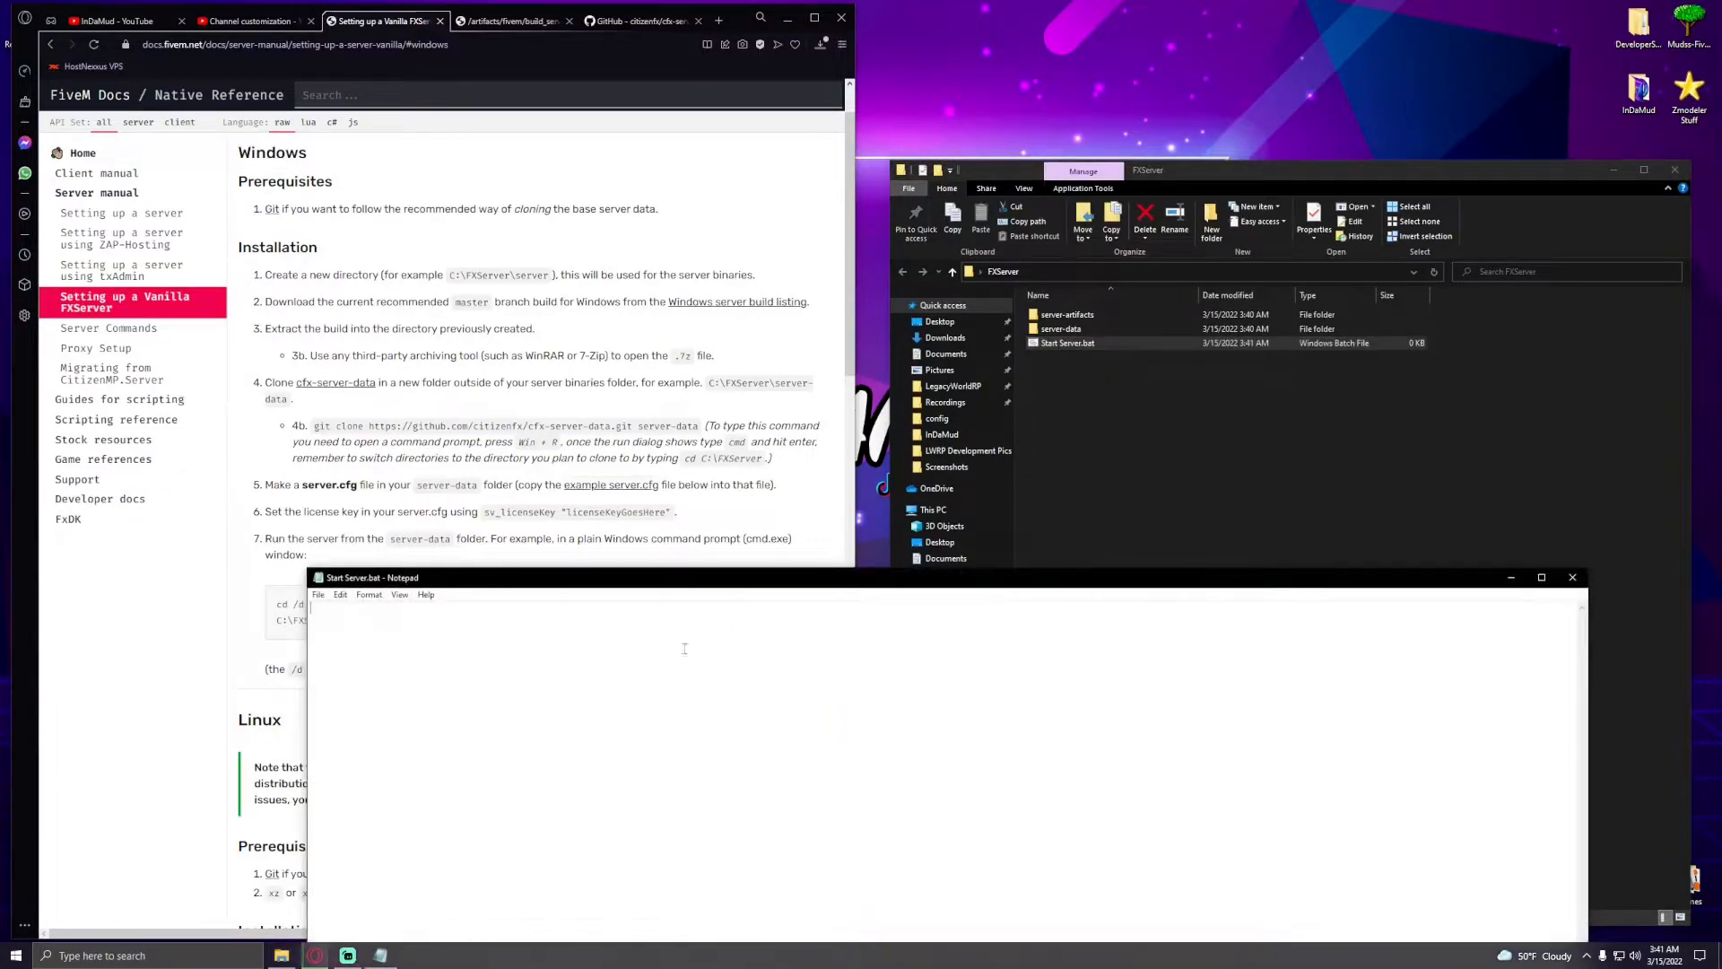
left_click_drag(617, 583, 1257, 386)
left_click_drag(278, 604, 540, 621)
key("ctrl+c")
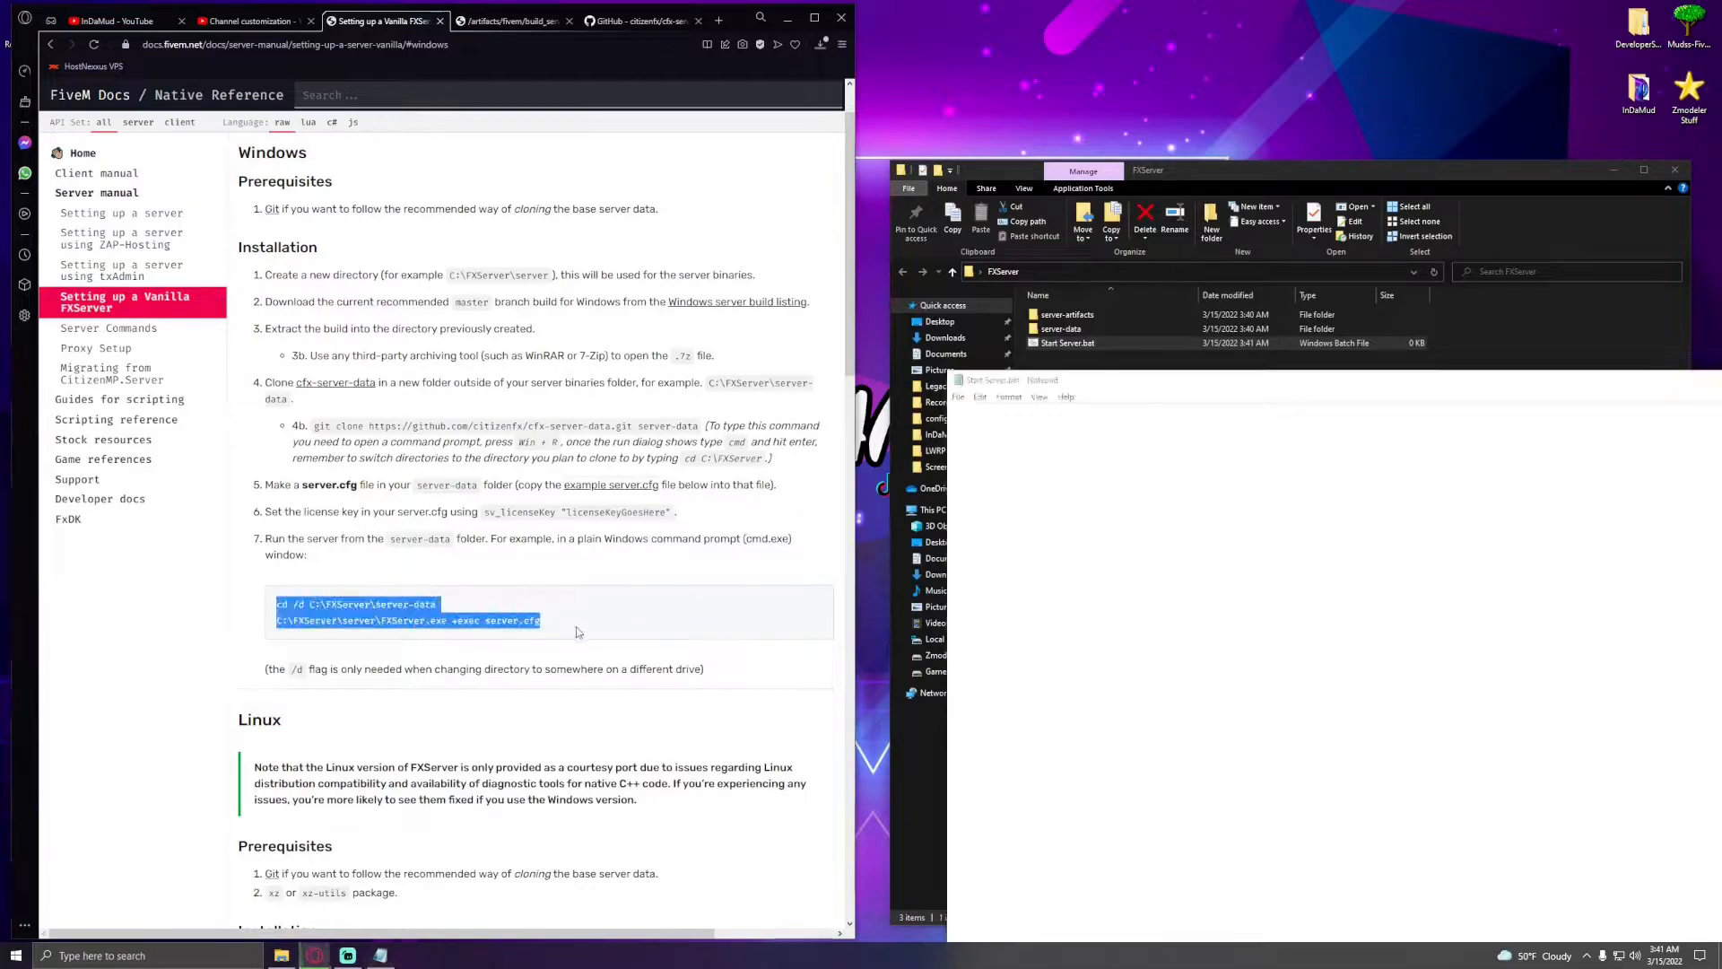
left_click(1077, 531)
key("ctrl+v")
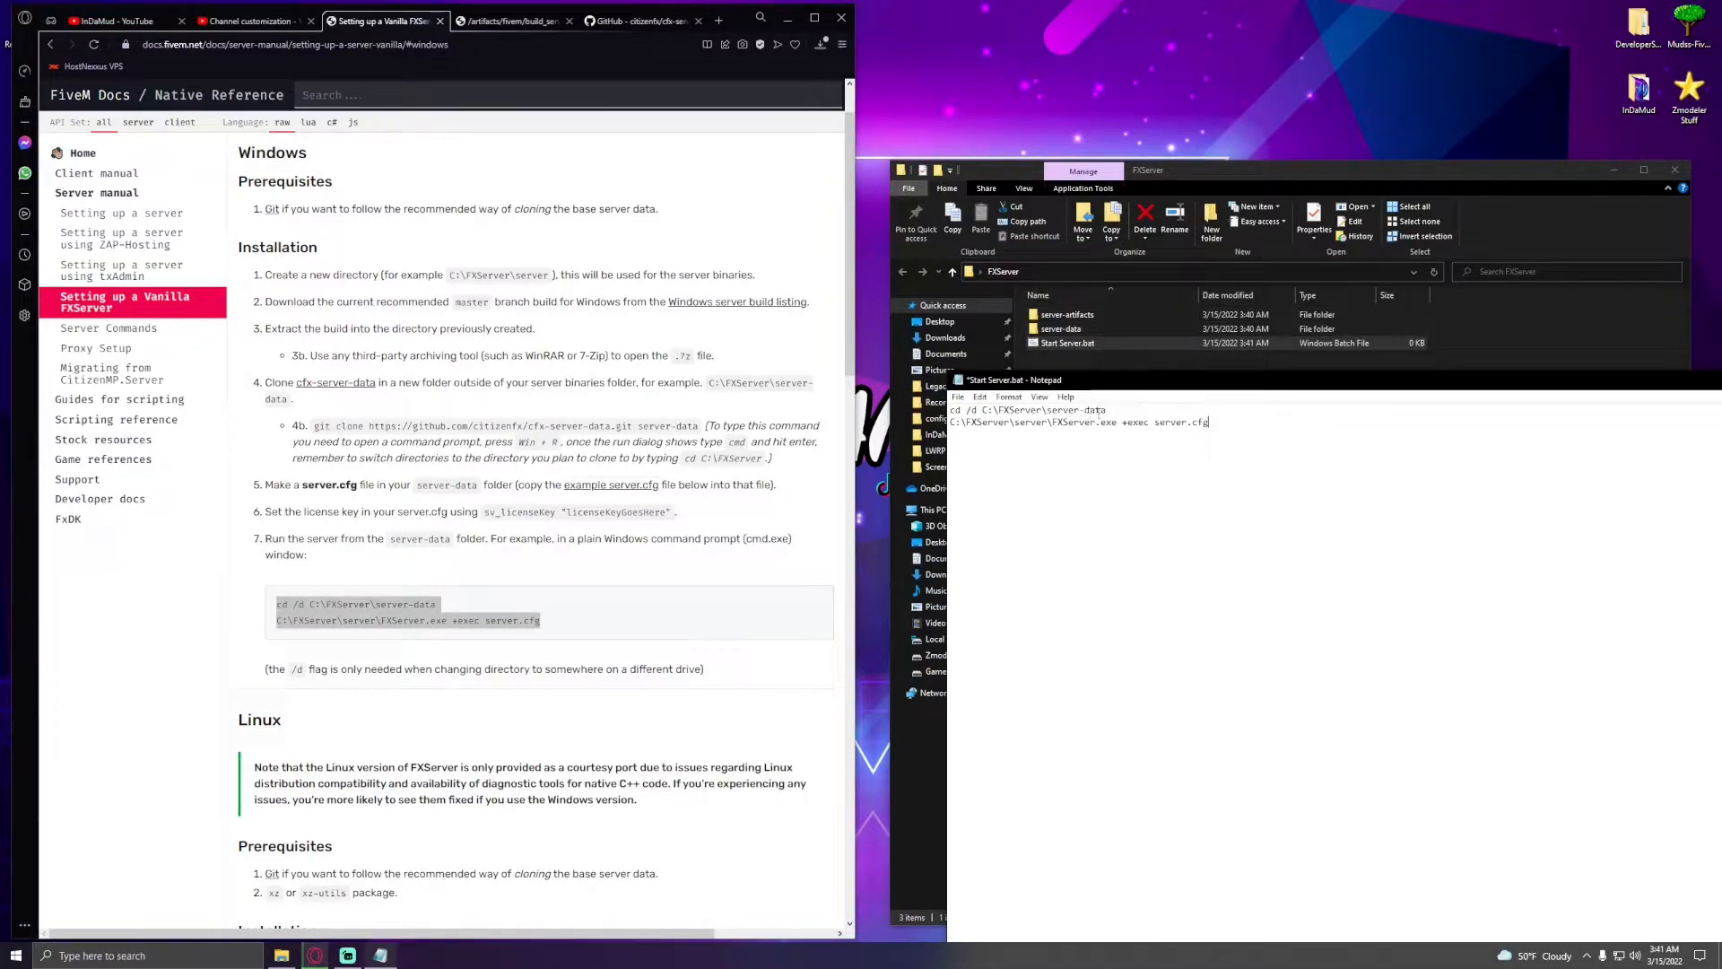
- Replace the path on the cd line with the full path of the server-data folder
left_click_drag(978, 429, 1205, 429)
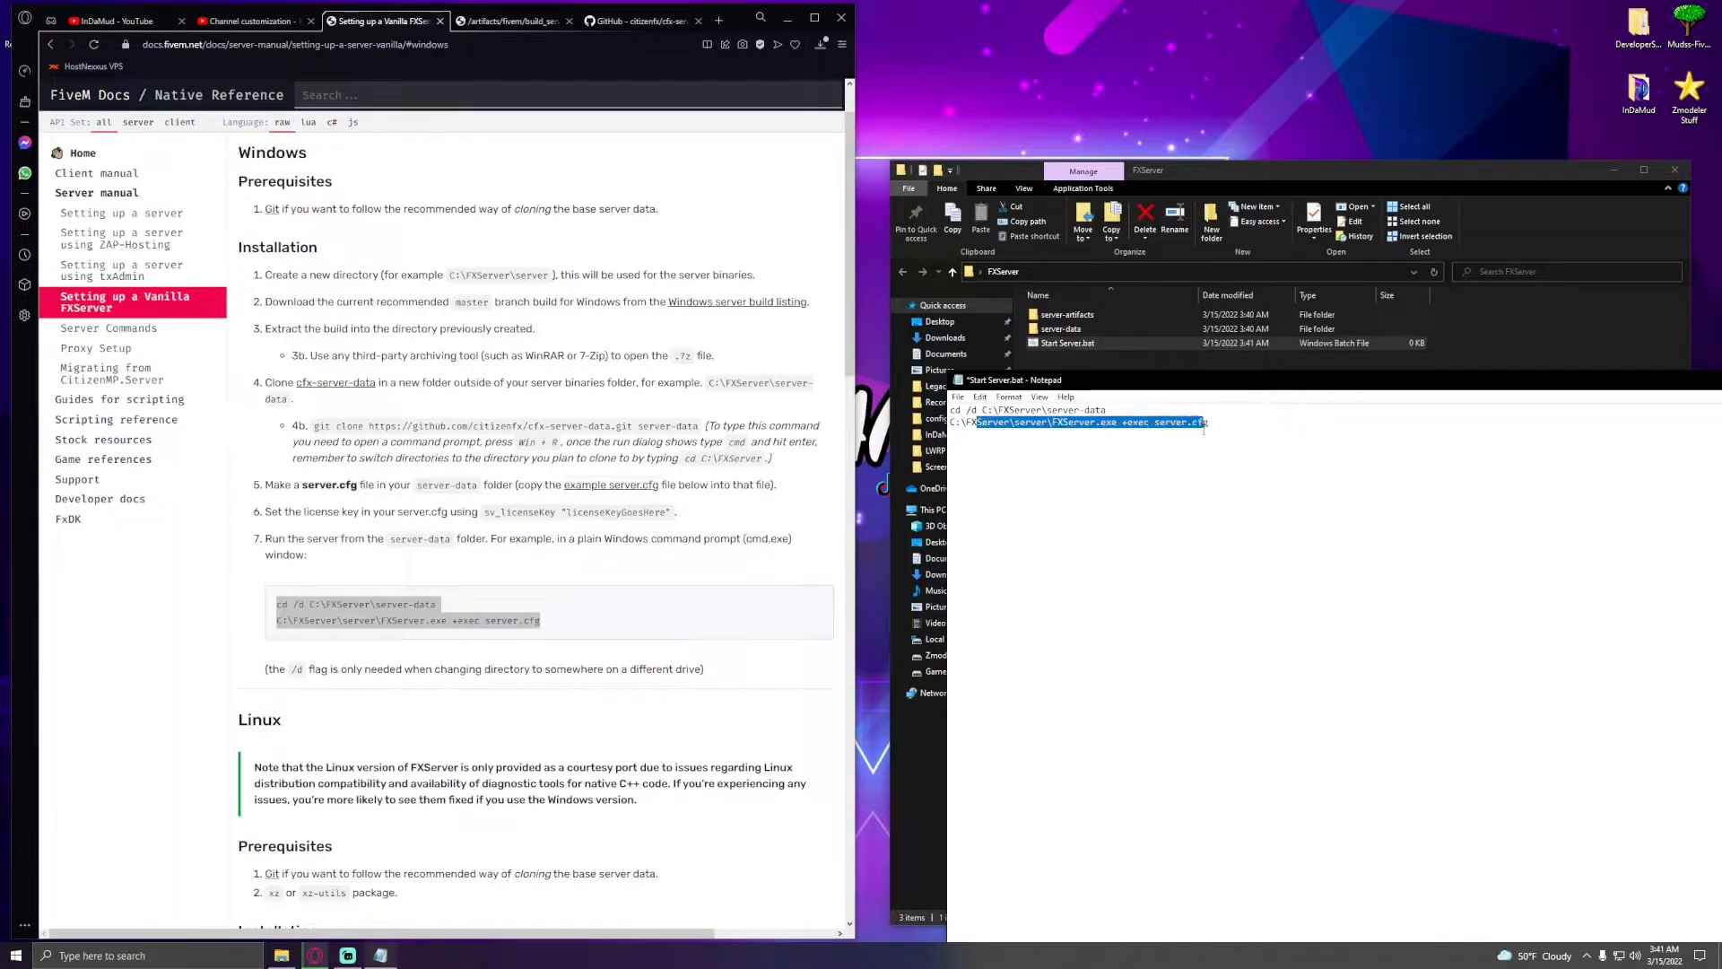
left_click(1098, 410)
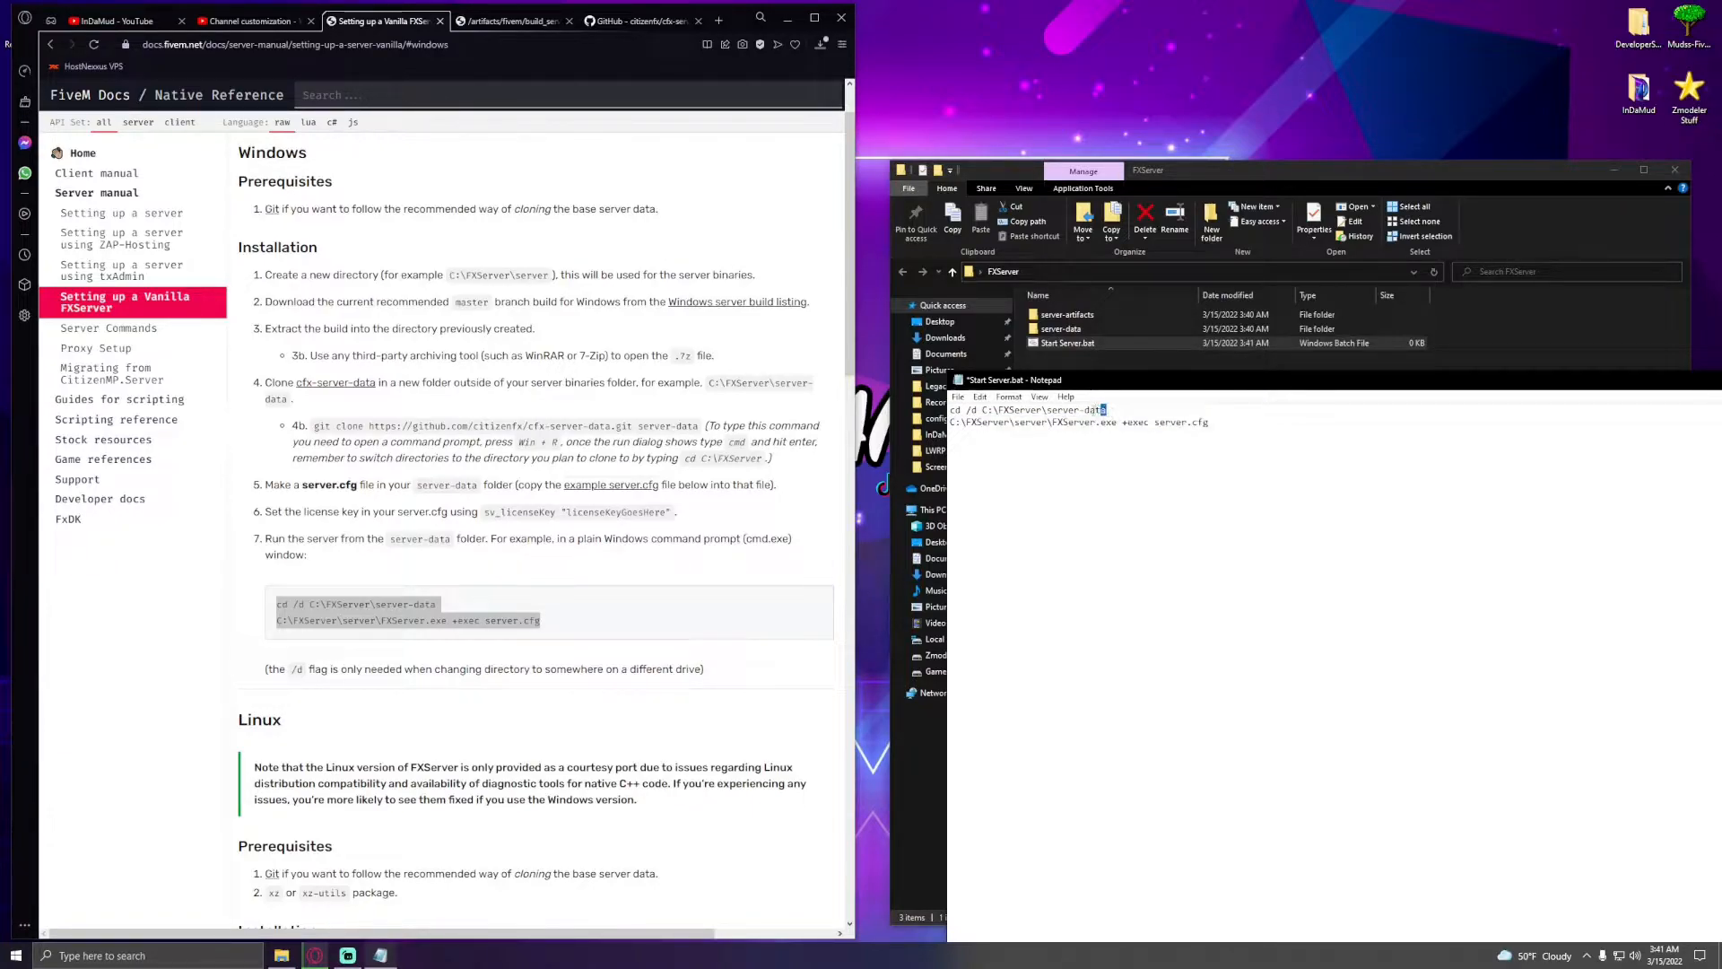
left_click_drag(1105, 410, 951, 410)
left_click(1081, 329)
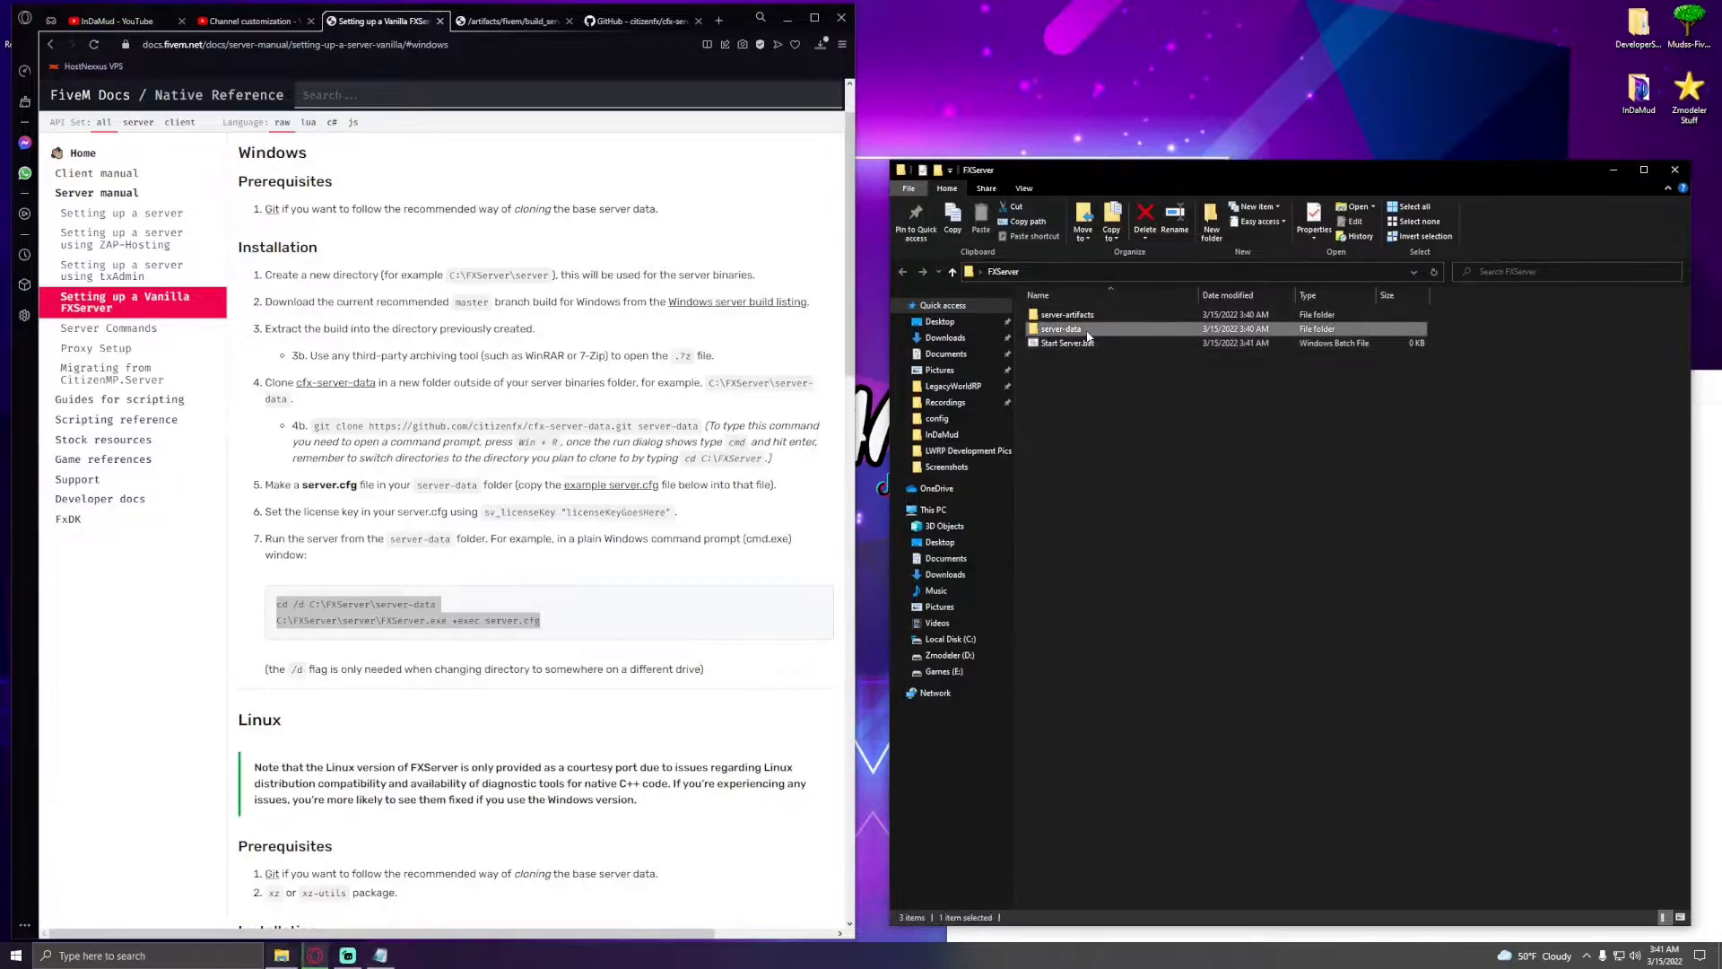
double_click(1088, 335)
left_click(1117, 272)
key("ctrl+c")
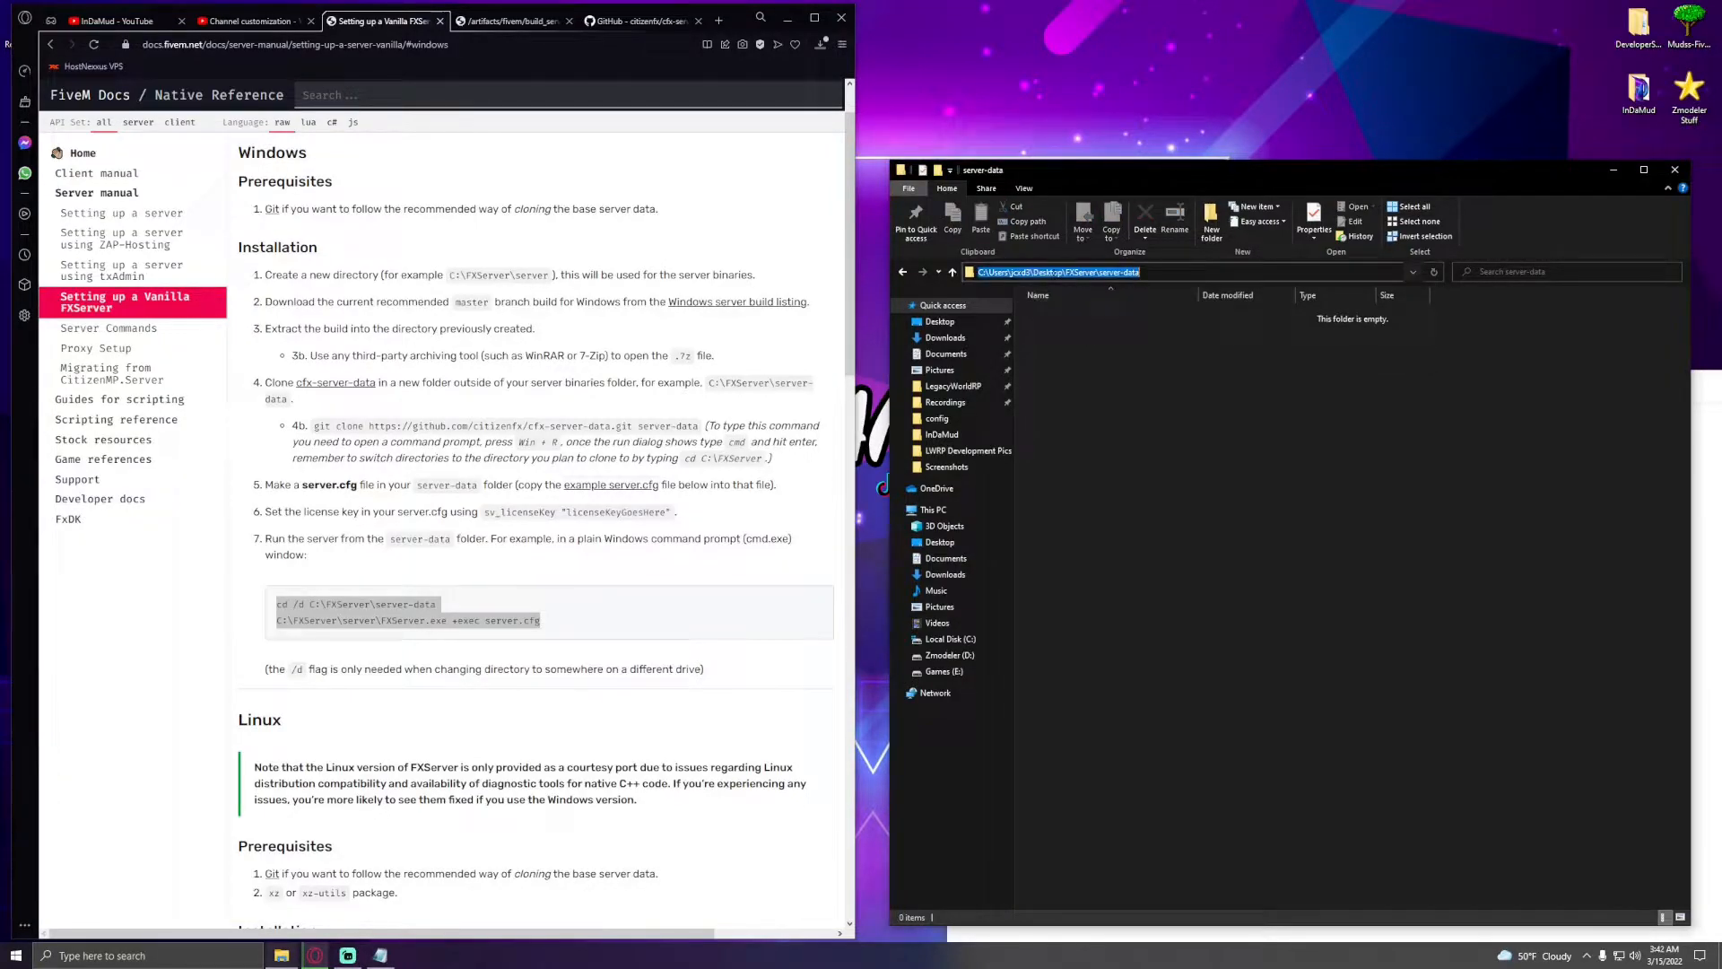
left_click(1709, 577)
left_click_drag(1108, 410, 971, 410)
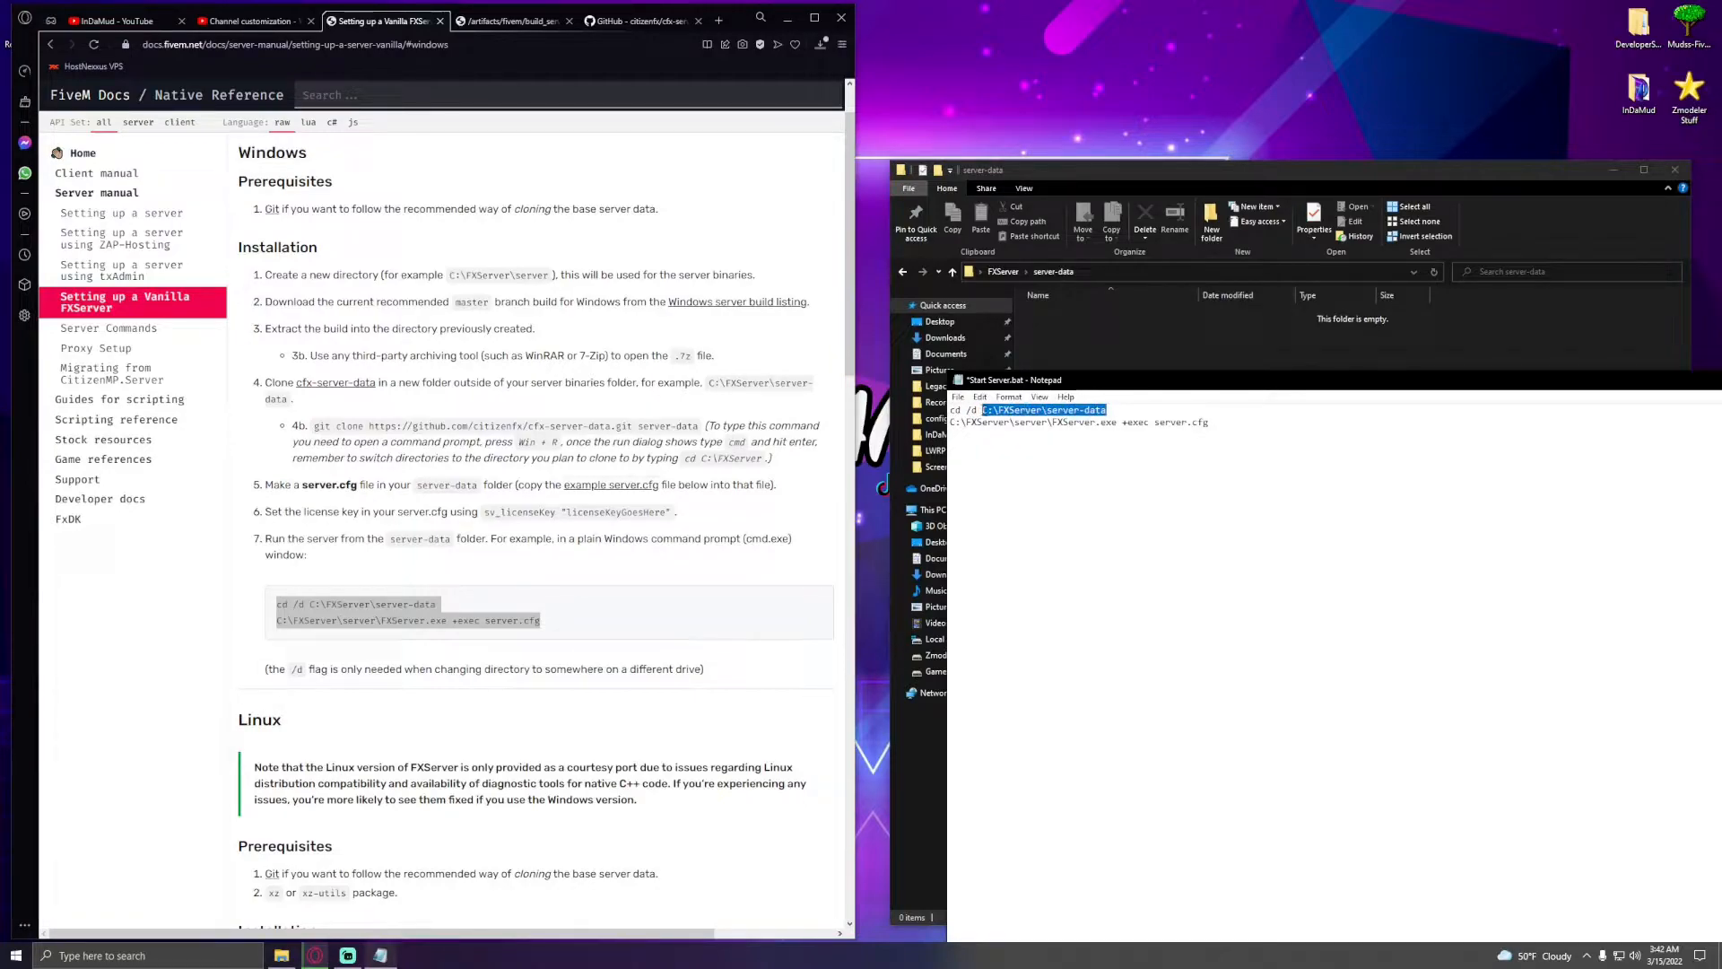
key("ctrl+v")
- Replace the FXServer.exe path with the full server-artifacts folder path and save the batch file
left_click(1003, 271)
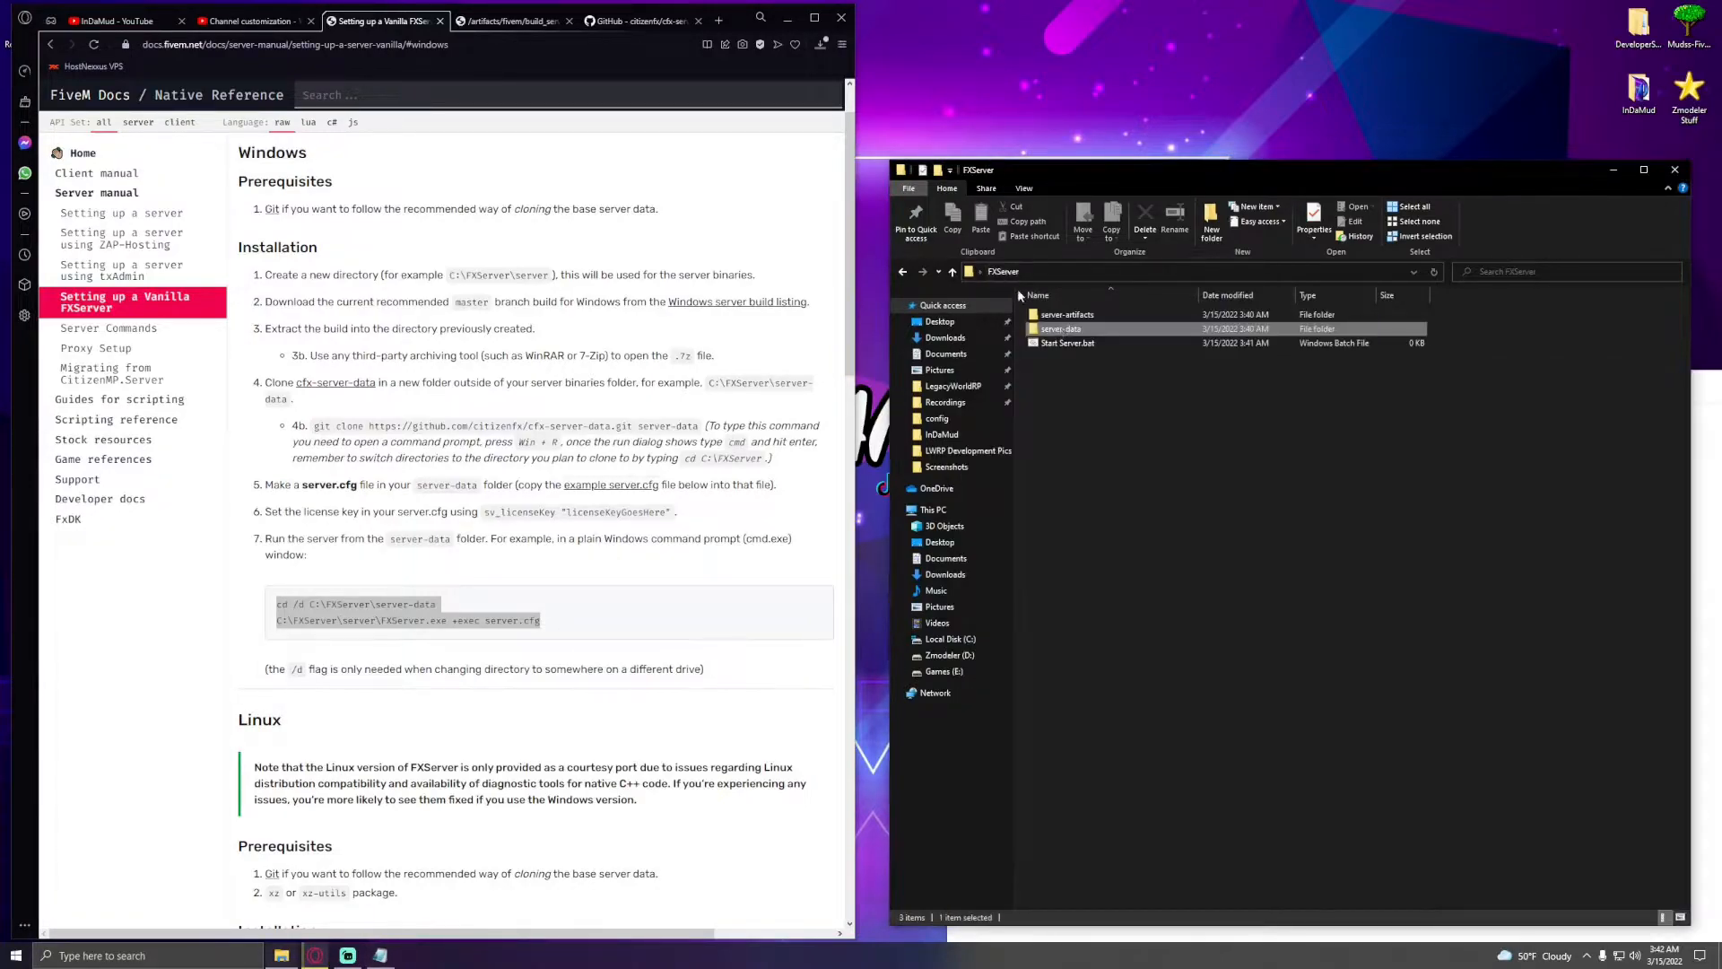
double_click(1075, 320)
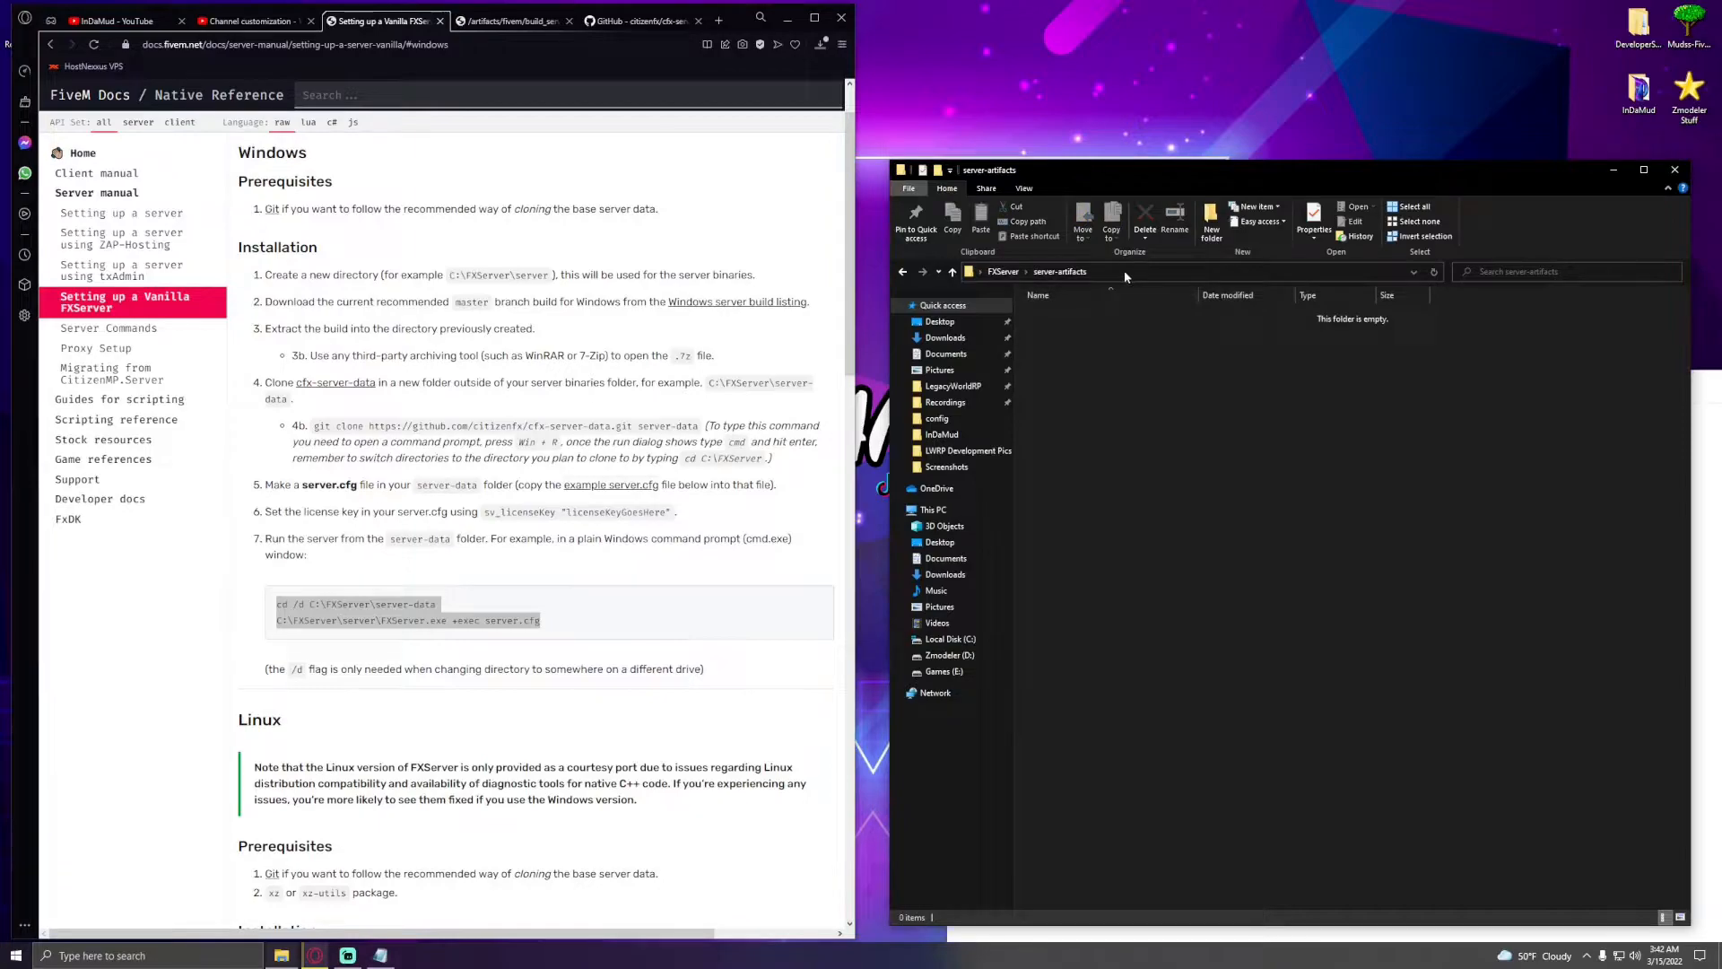
left_click(1716, 588)
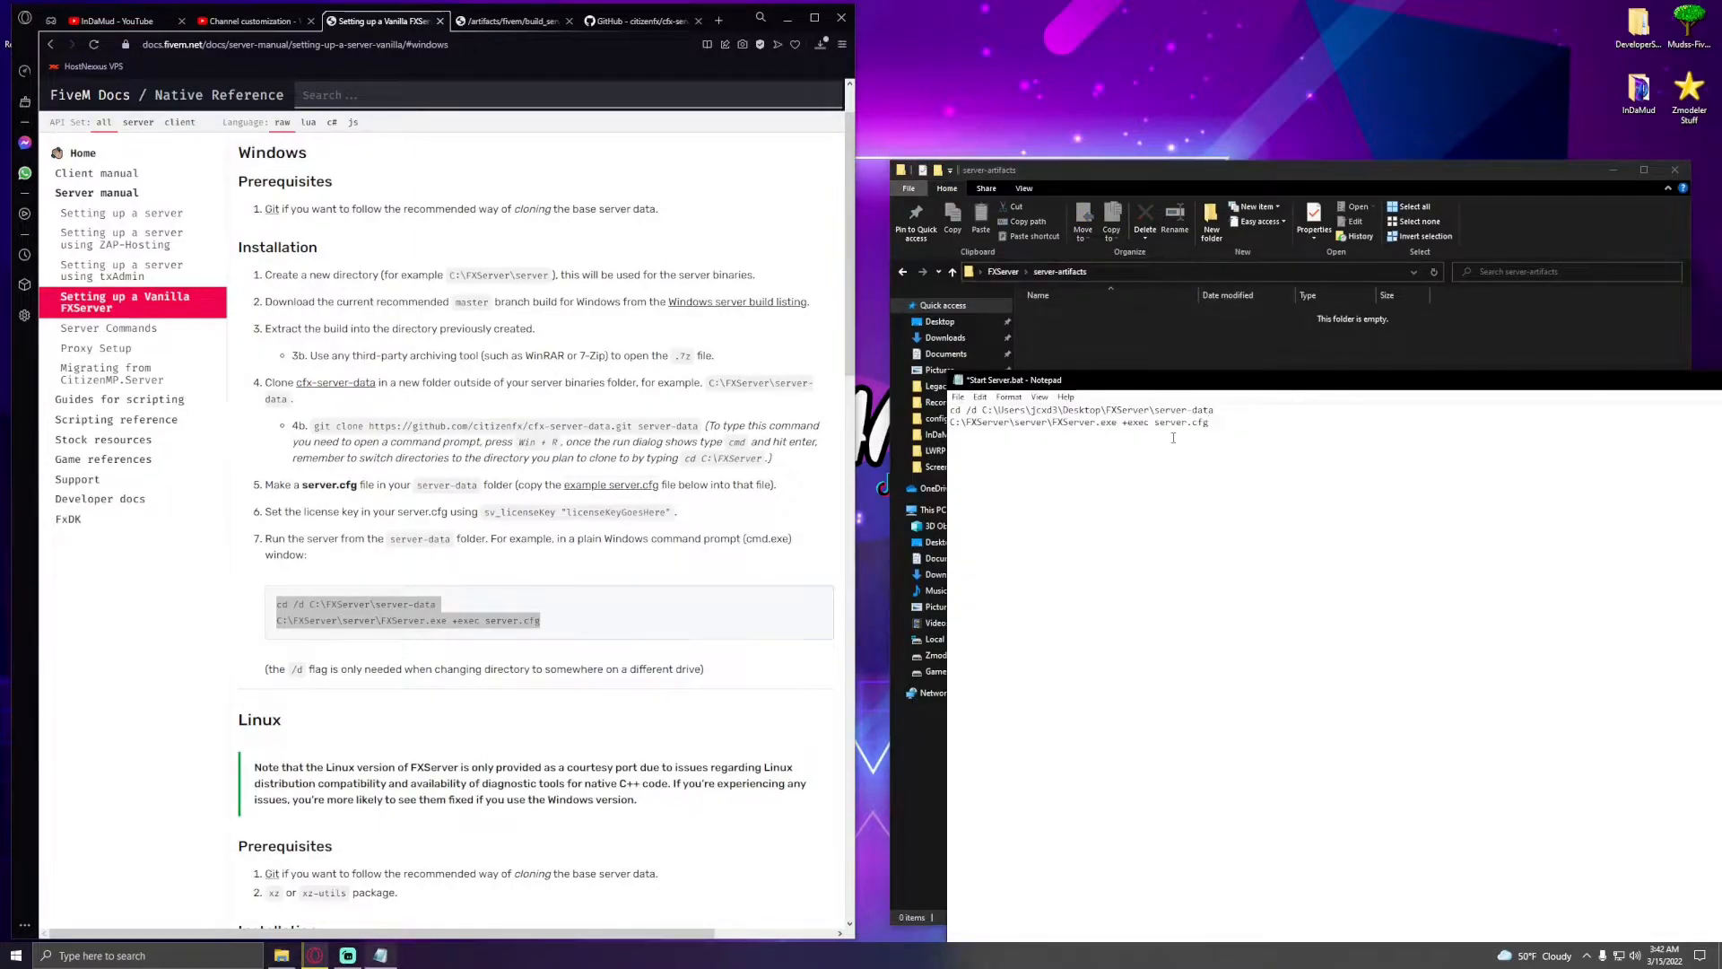
left_click_drag(952, 422, 1041, 422)
key("ctrl+v")
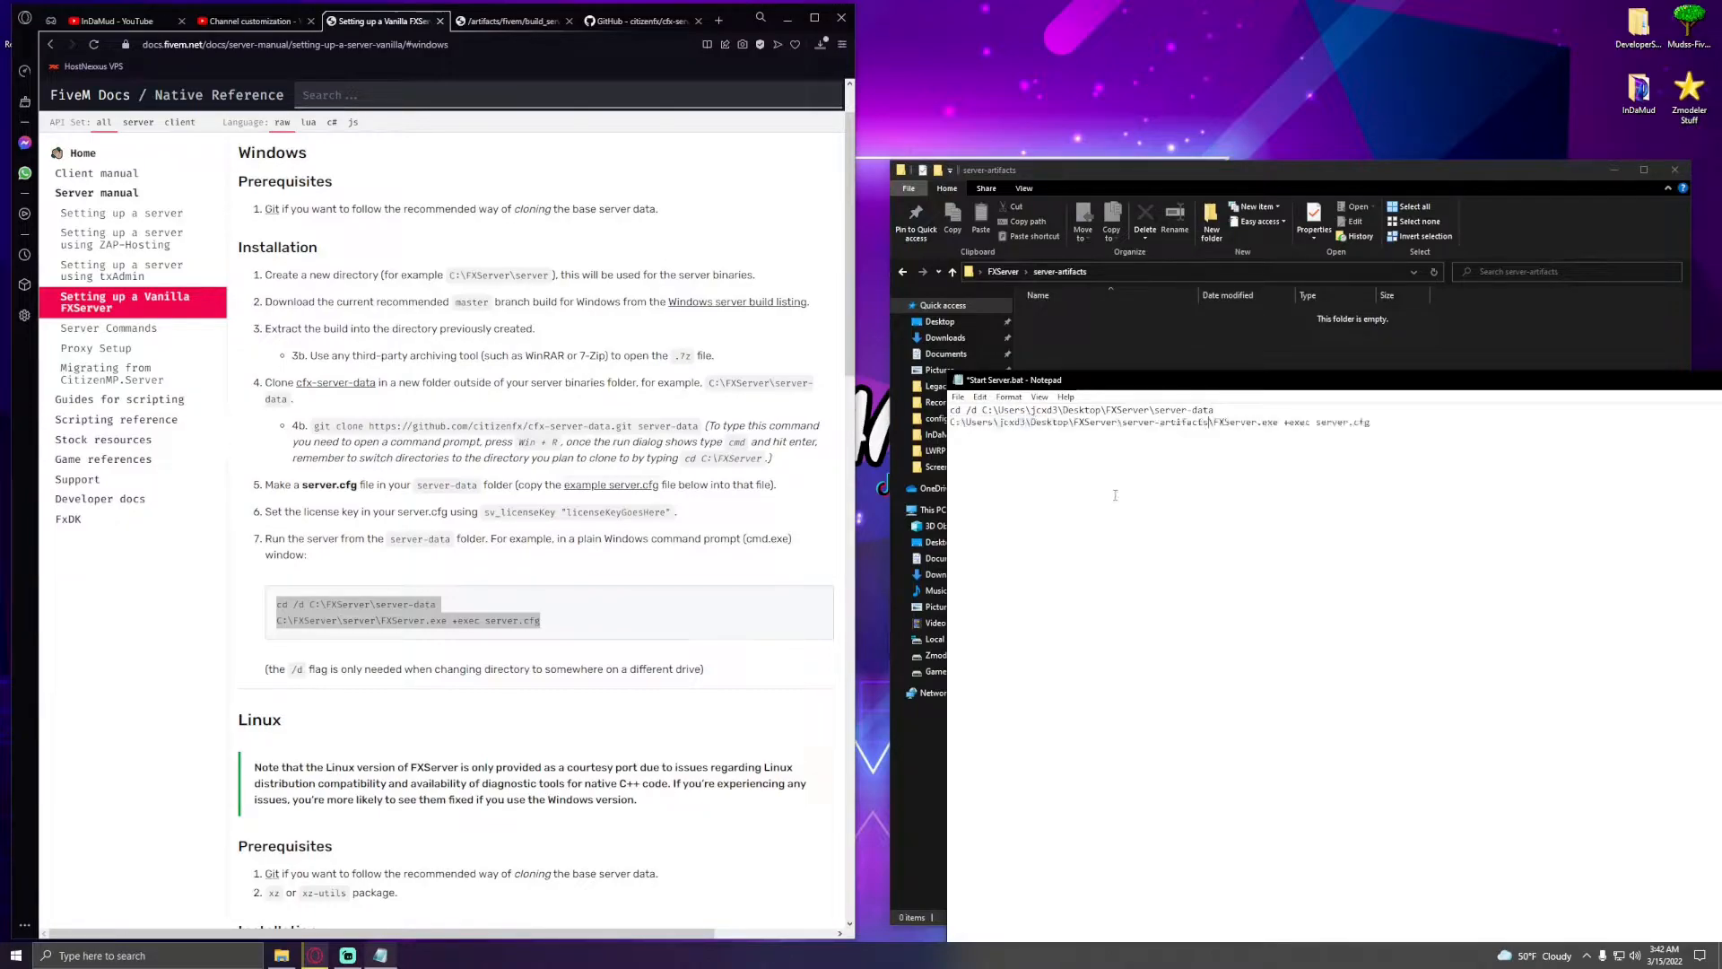
key("ctrl+s")
- Extract all contents of the downloaded server.7z archive into the server-artifacts folder
left_click_drag(1642, 384, 1253, 418)
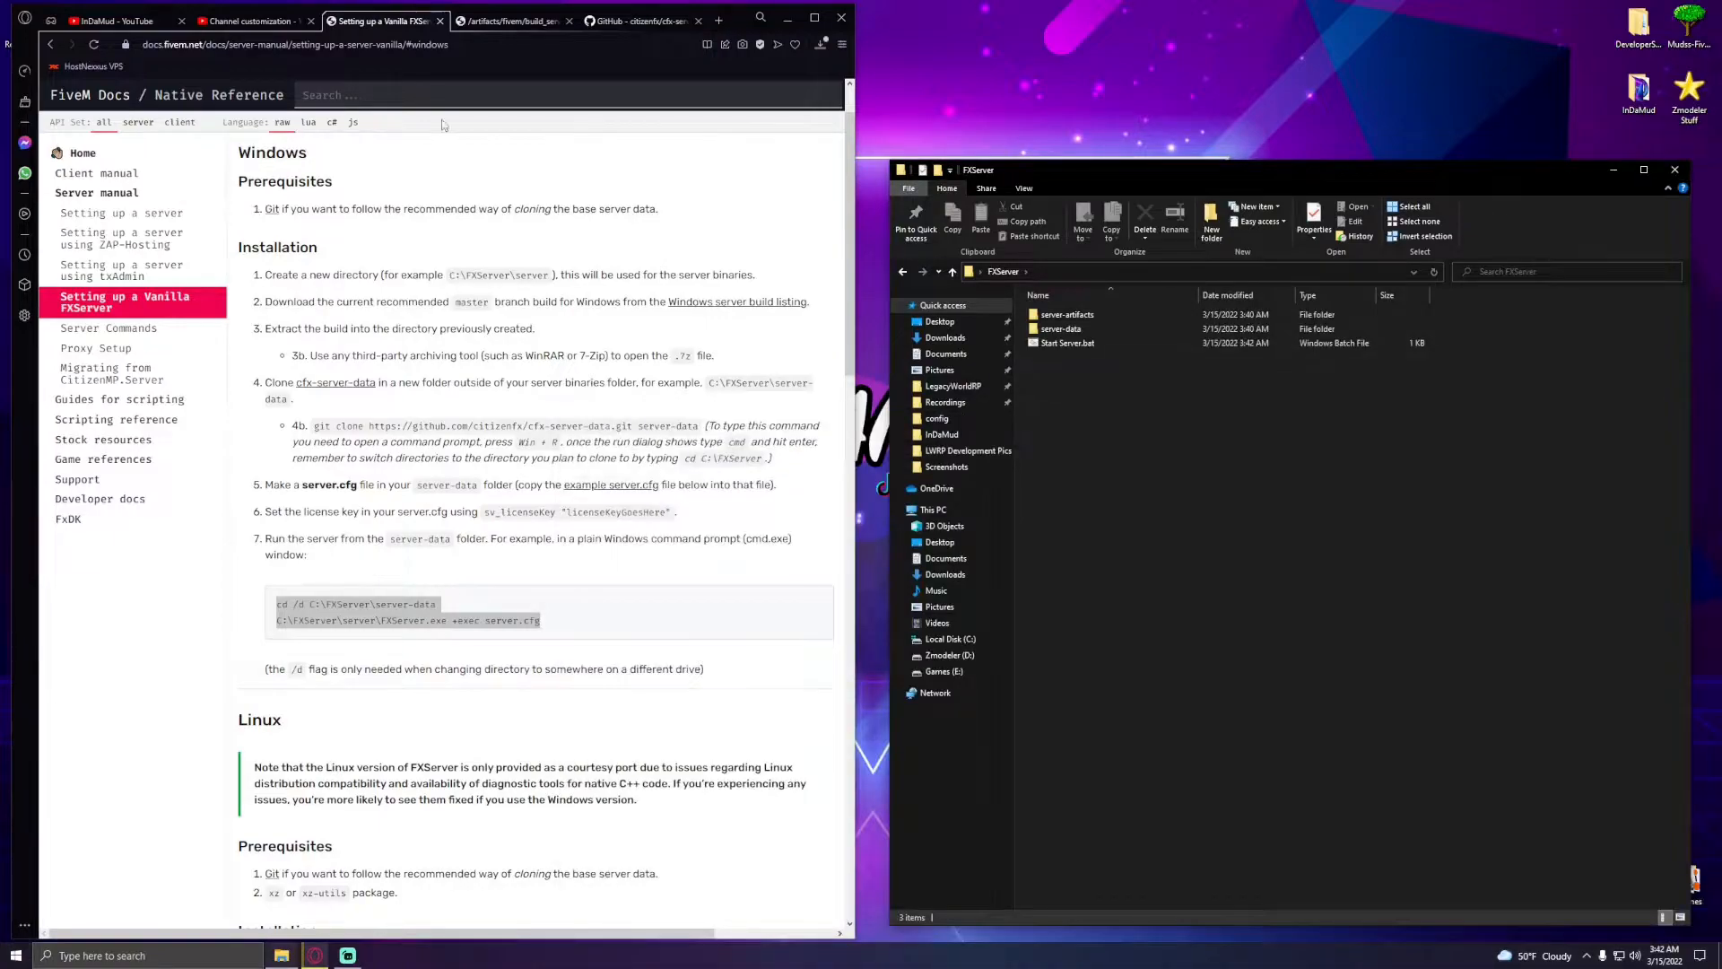
left_click(820, 44)
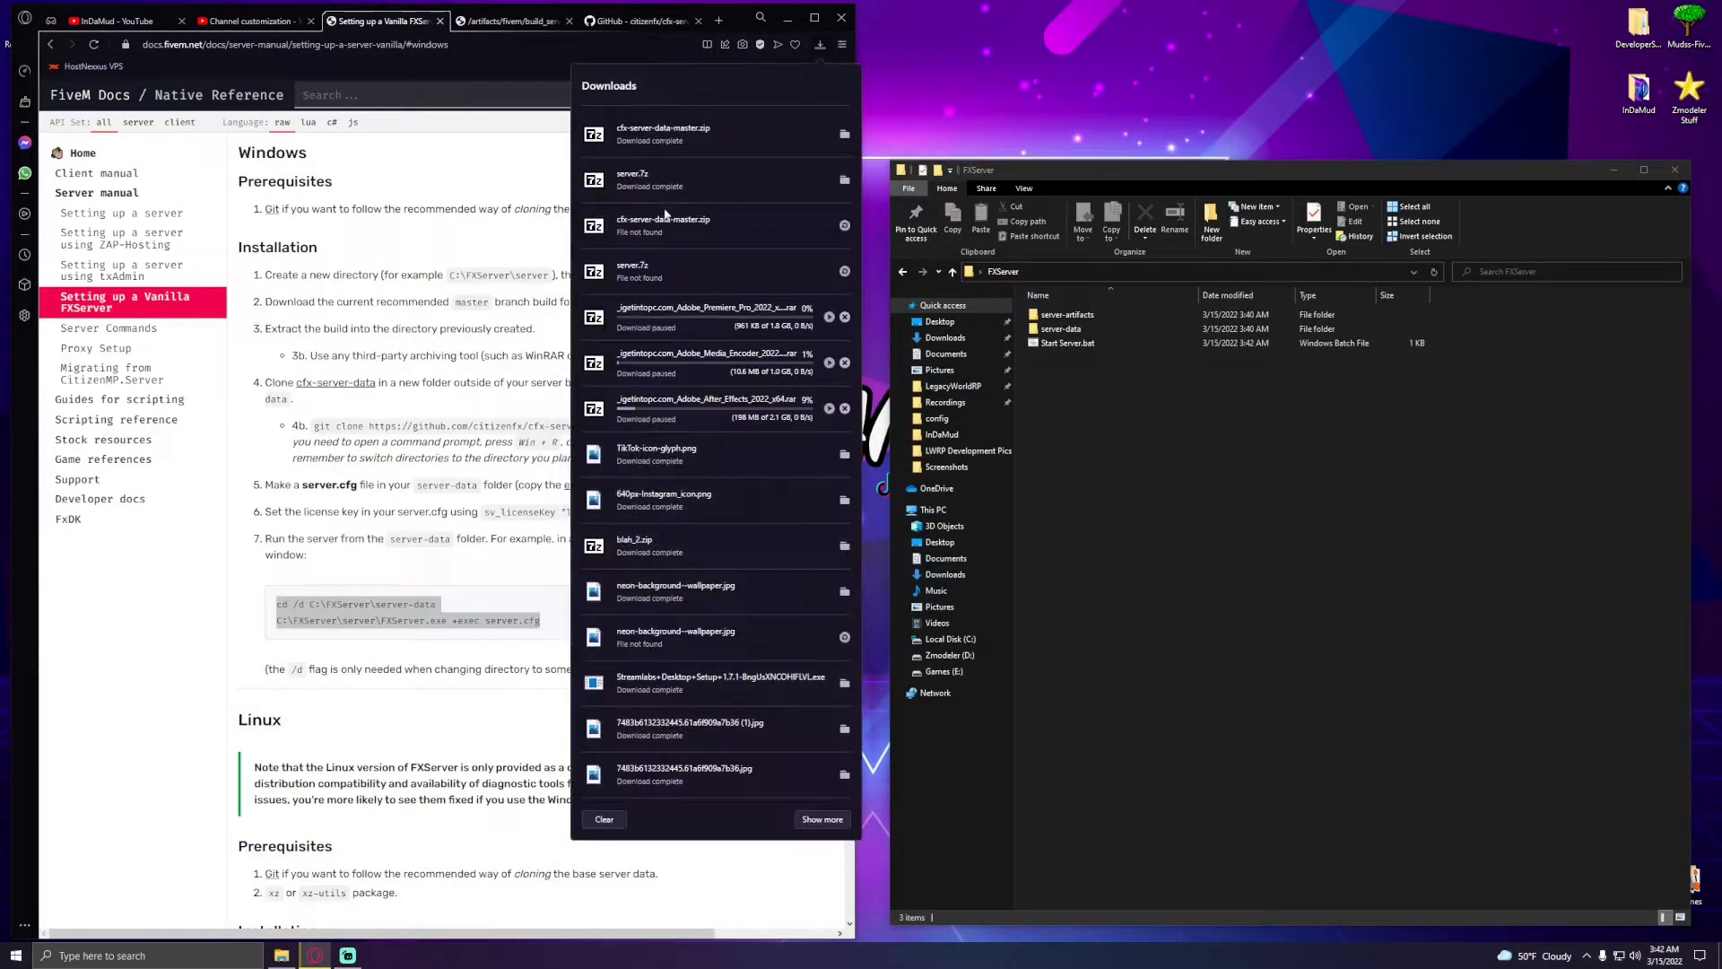
left_click(687, 180)
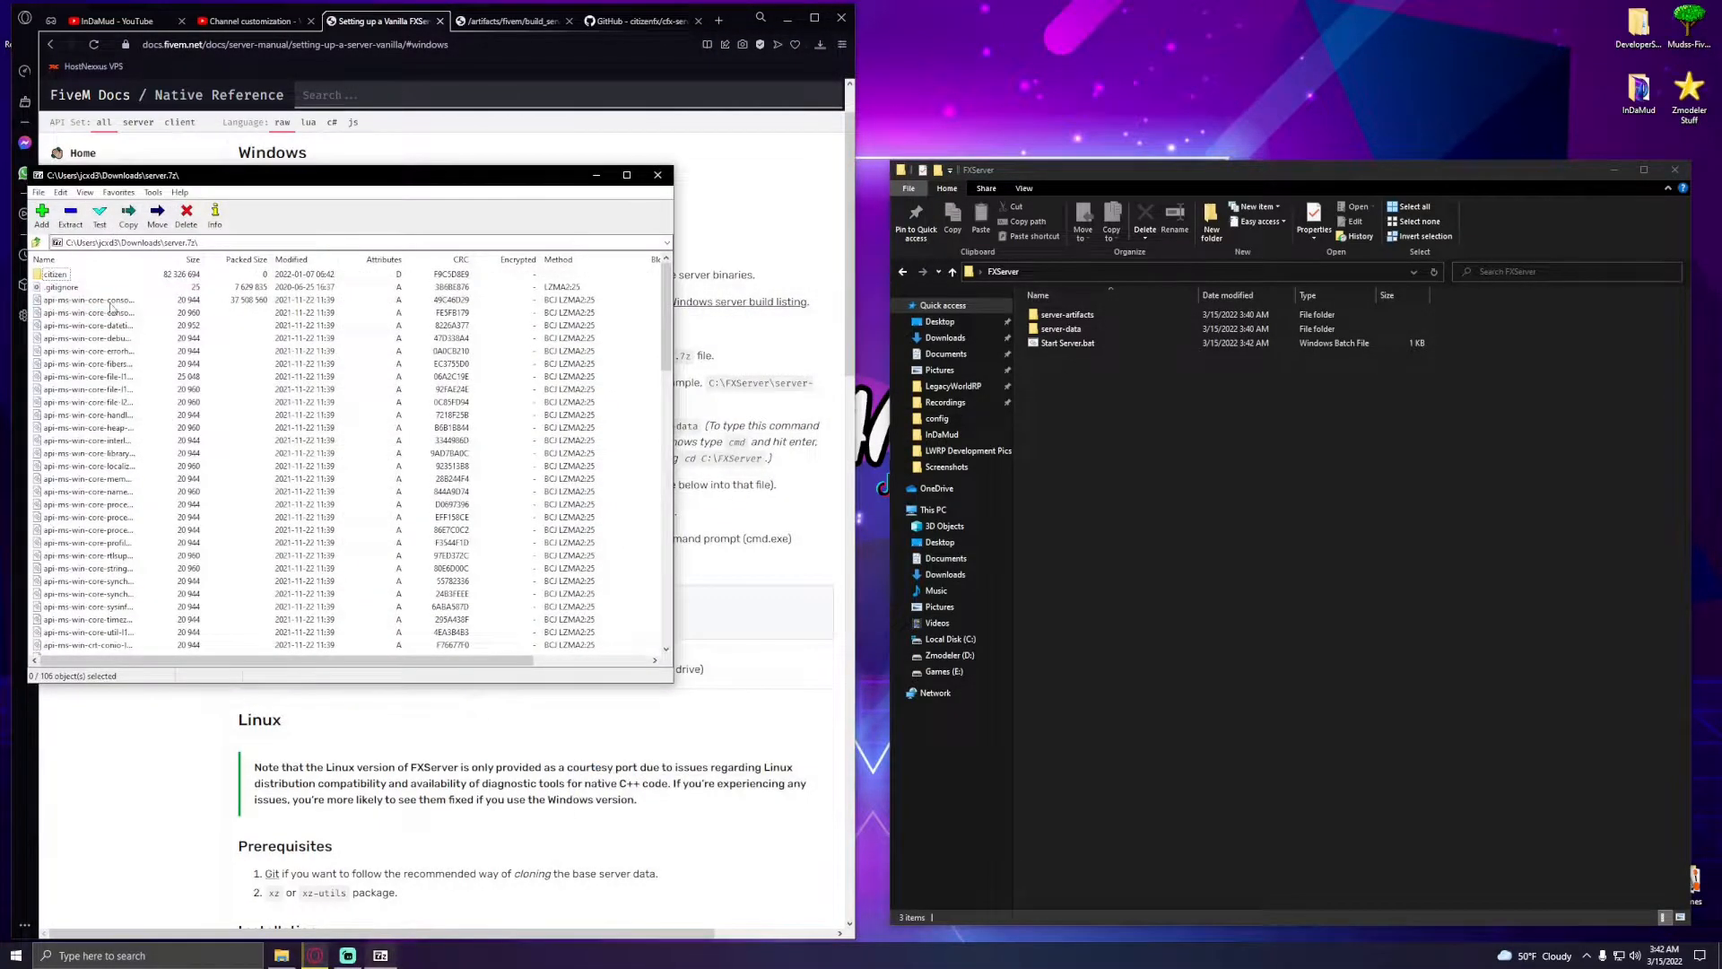
key("ctrl+a")
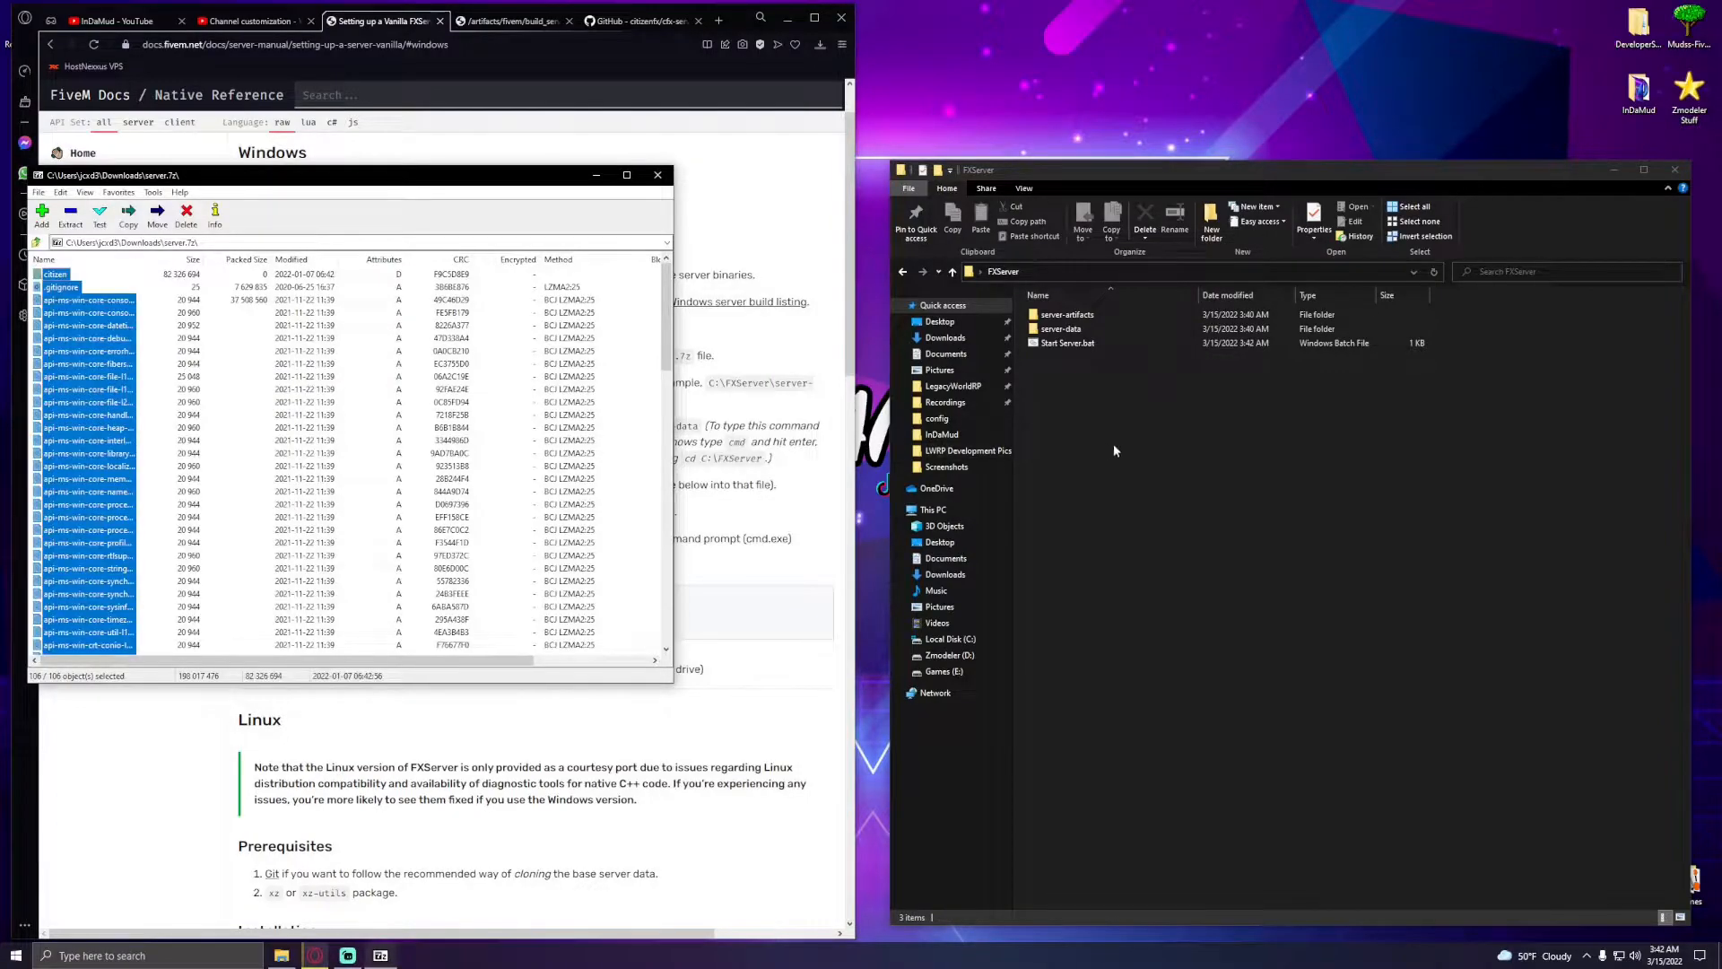
double_click(1100, 315)
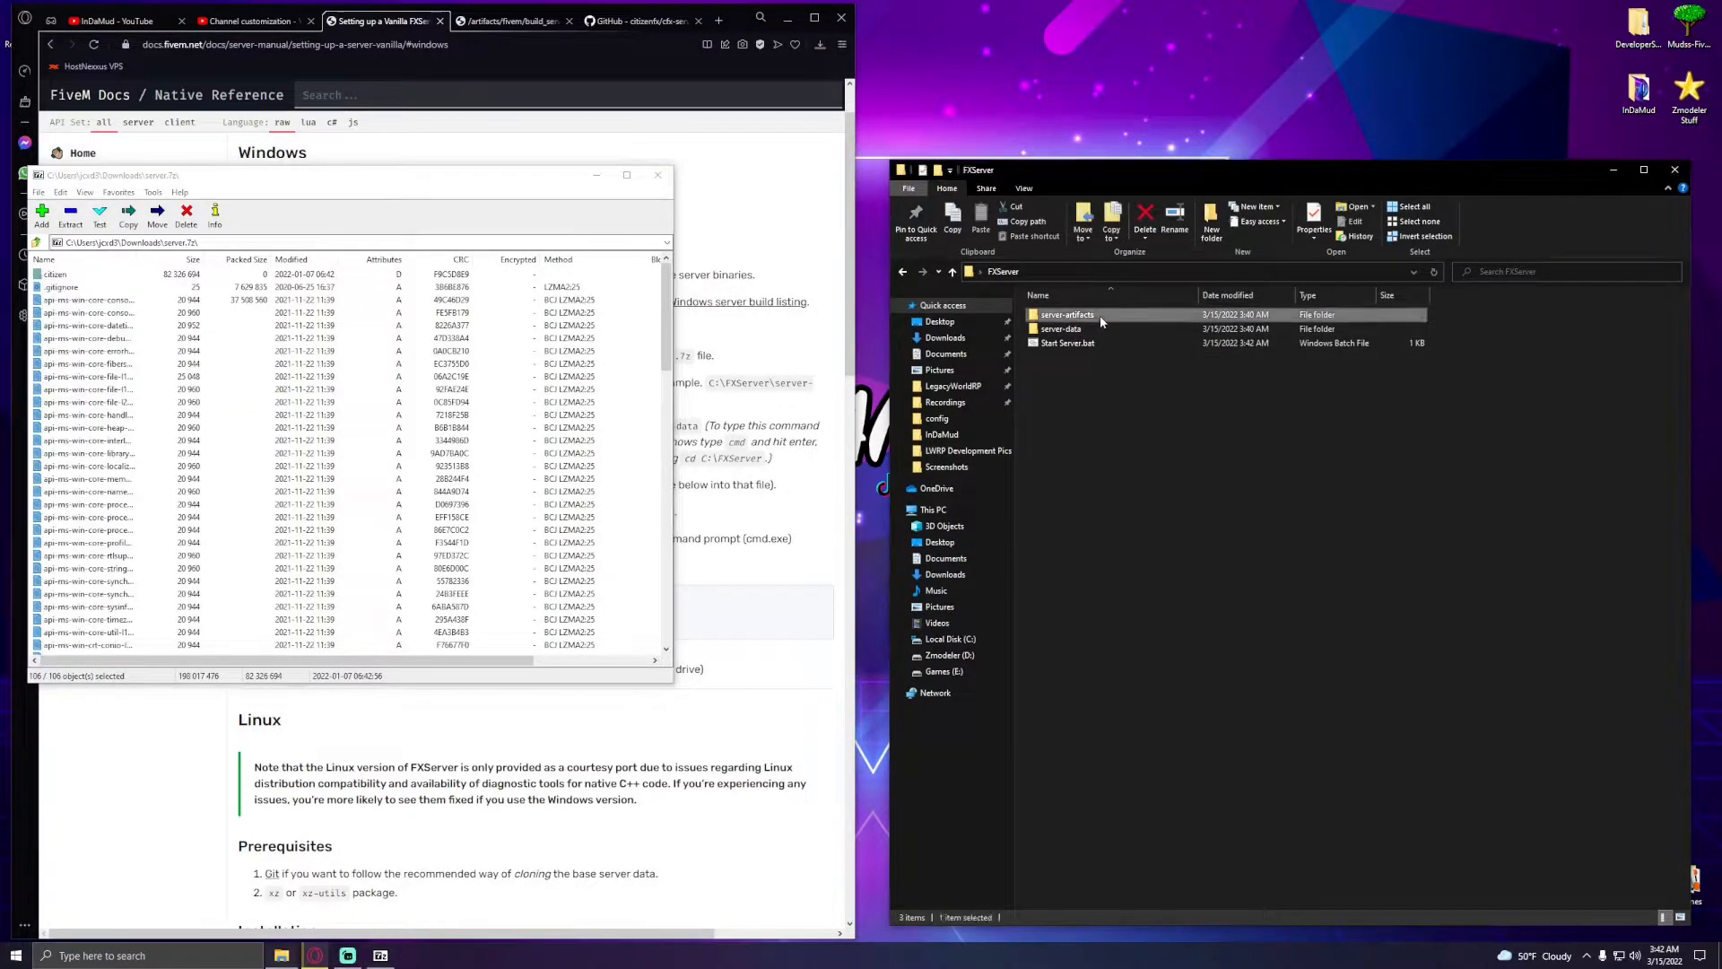
left_click(283, 180)
left_click_drag(93, 383, 1280, 475)
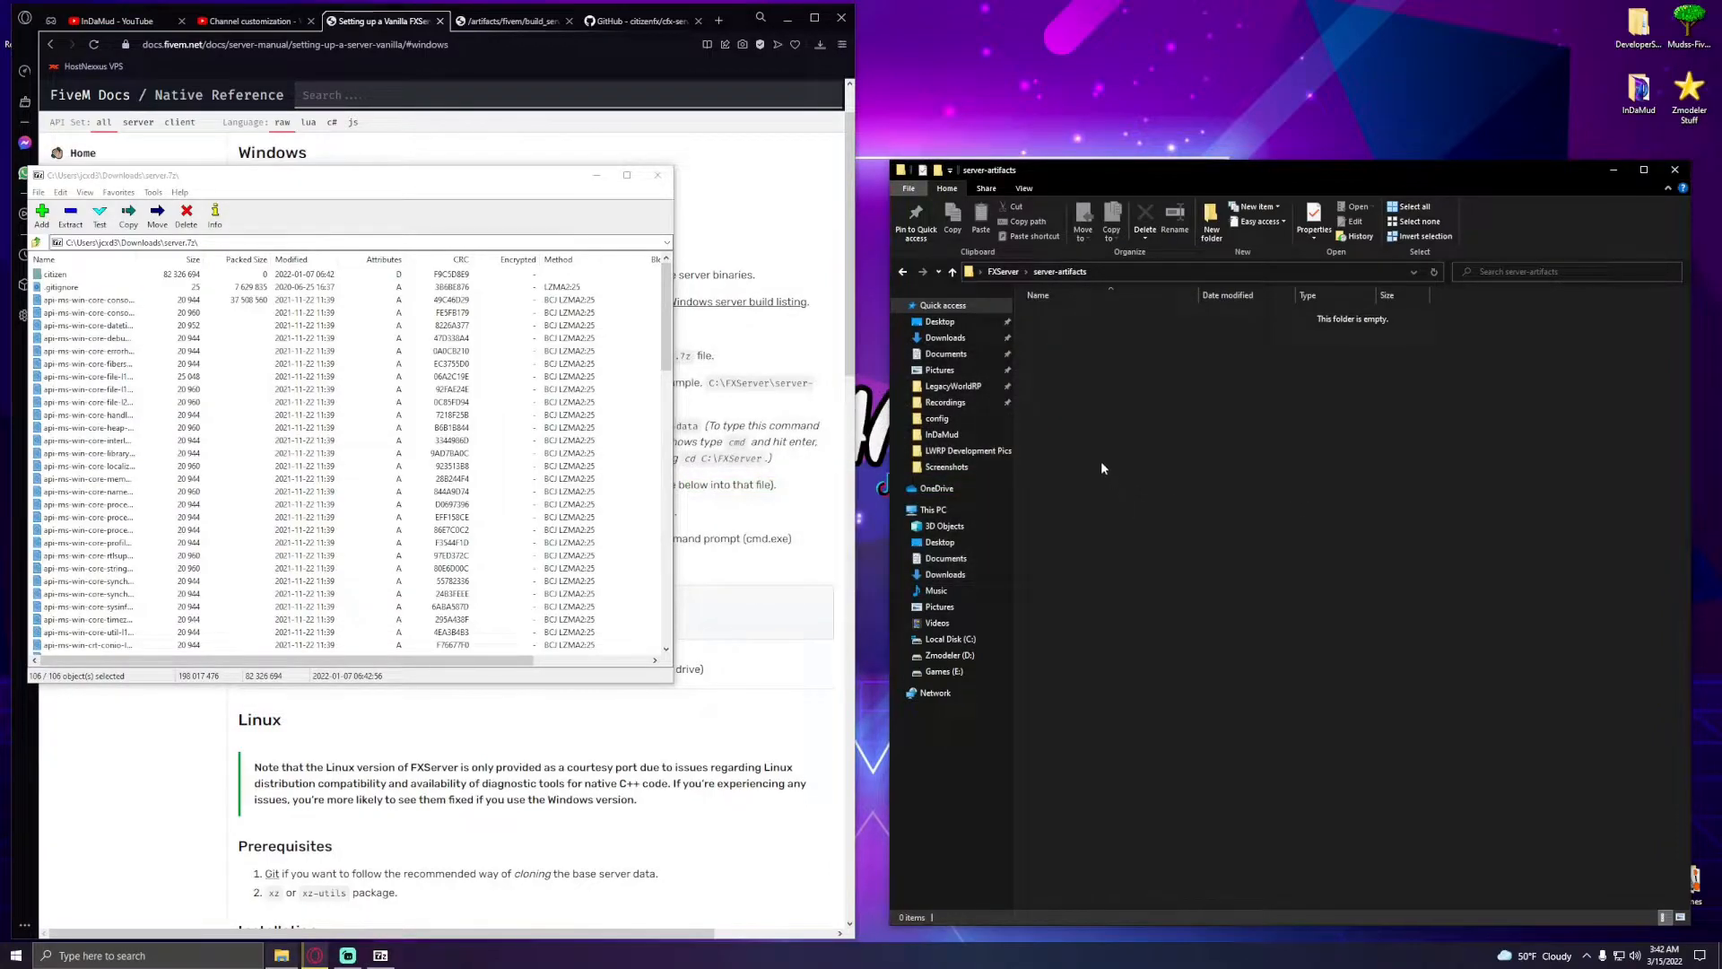
left_click(1003, 271)
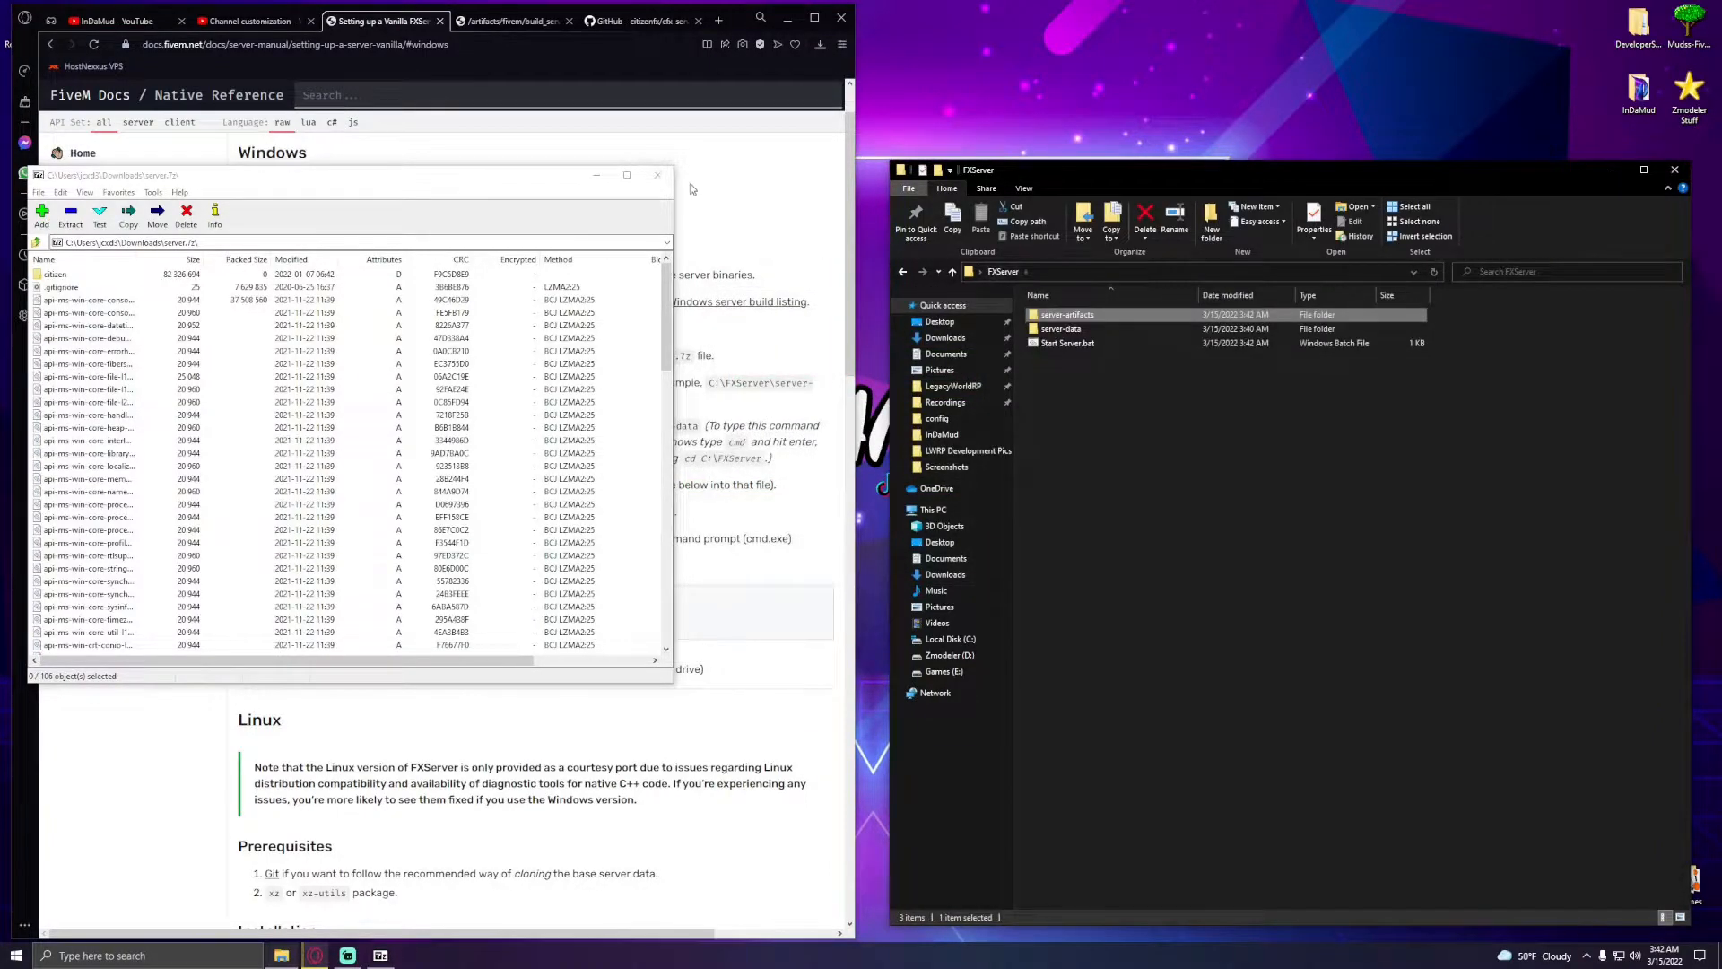
left_click(658, 175)
- Extract the contents of the cfx-server-data-master folder from the downloaded ZIP into server-data
left_click(819, 45)
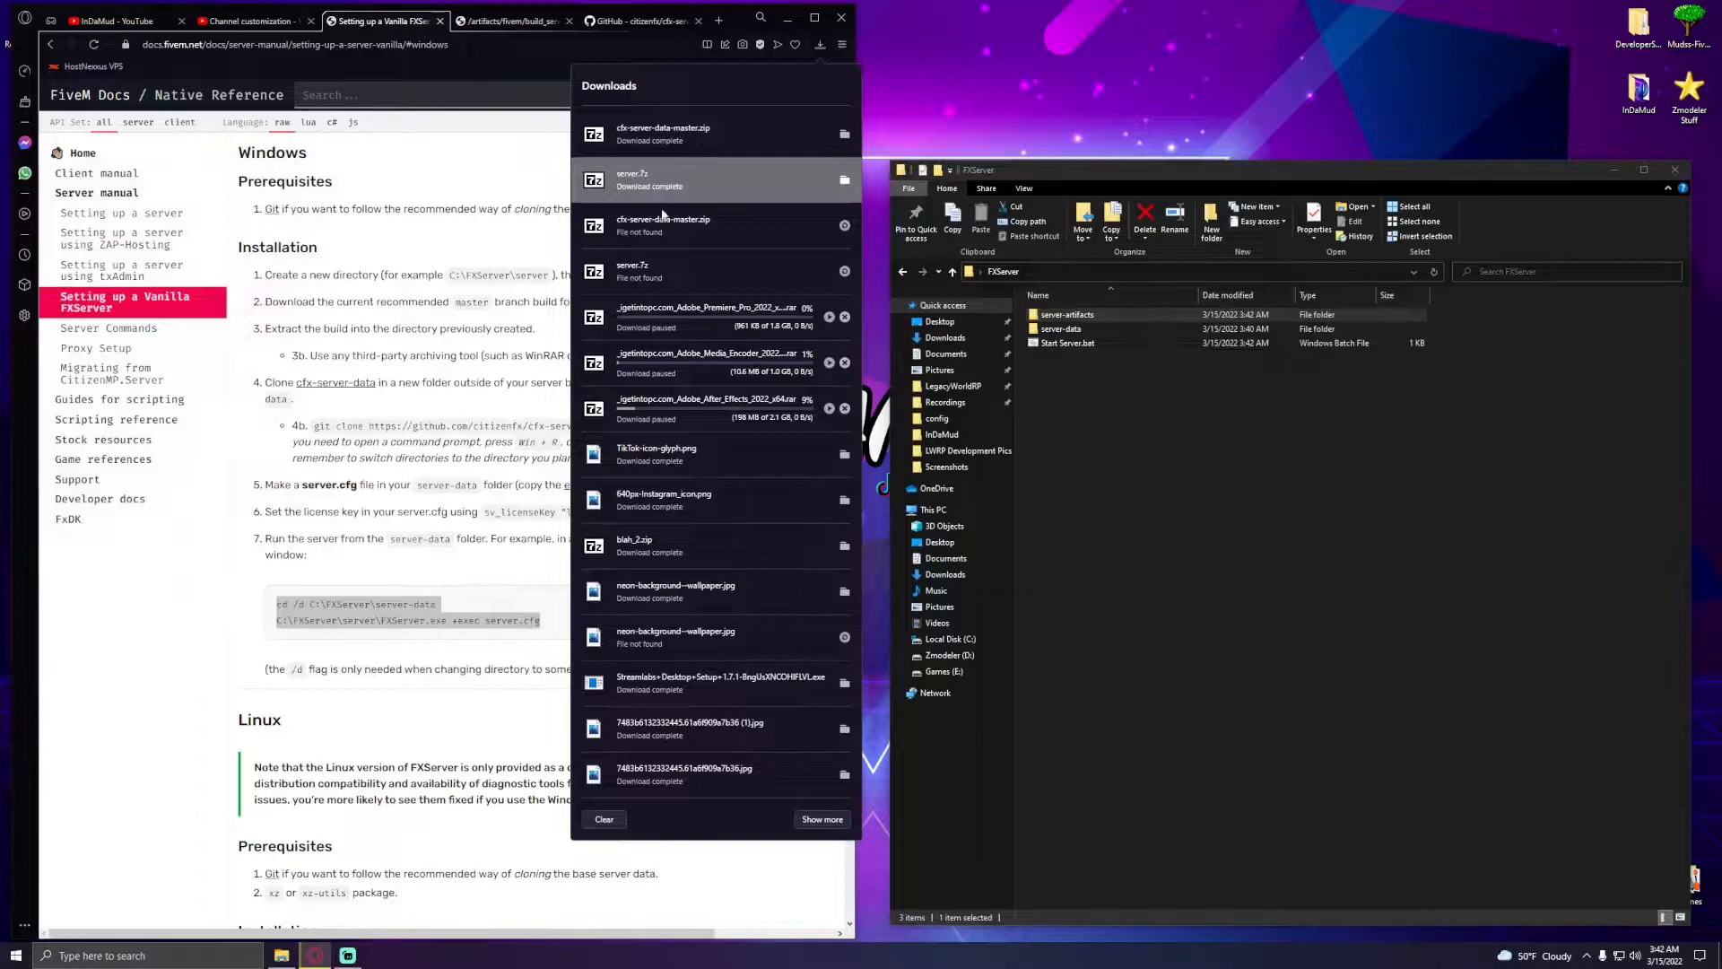
left_click(672, 137)
double_click(105, 274)
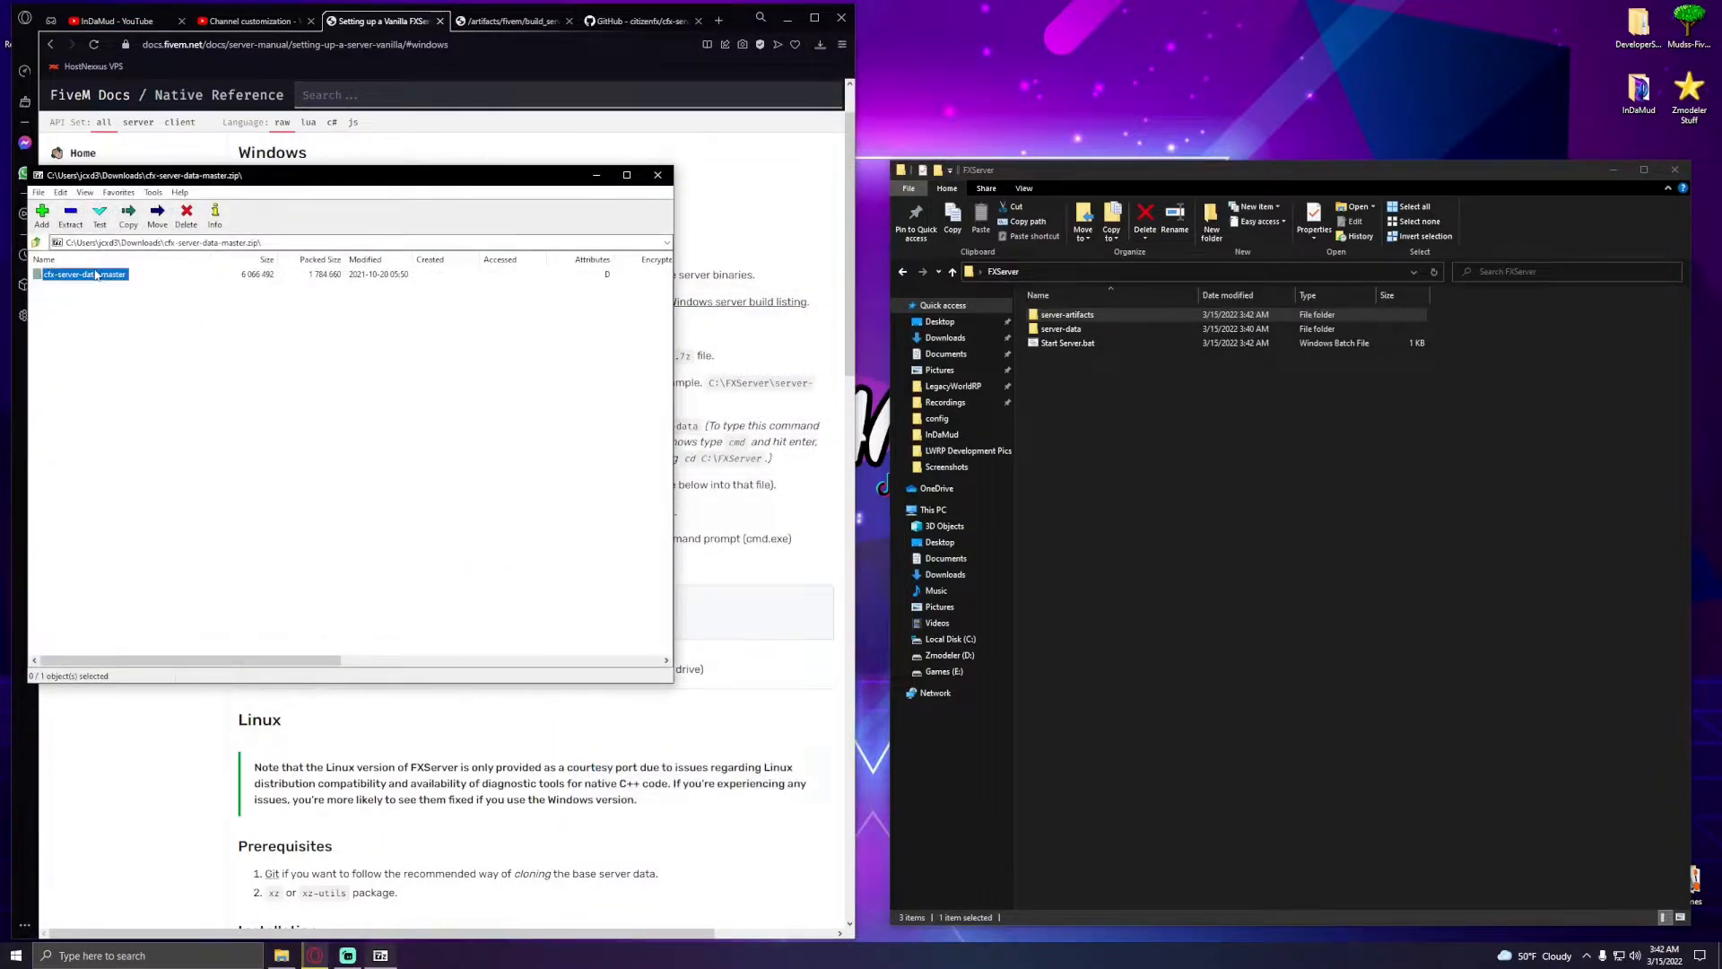
left_click(63, 298, "shift")
left_click_drag(58, 292, 1061, 337)
double_click(1061, 328)
- Delete README.md from server-data and close the archive window
left_click(1079, 344)
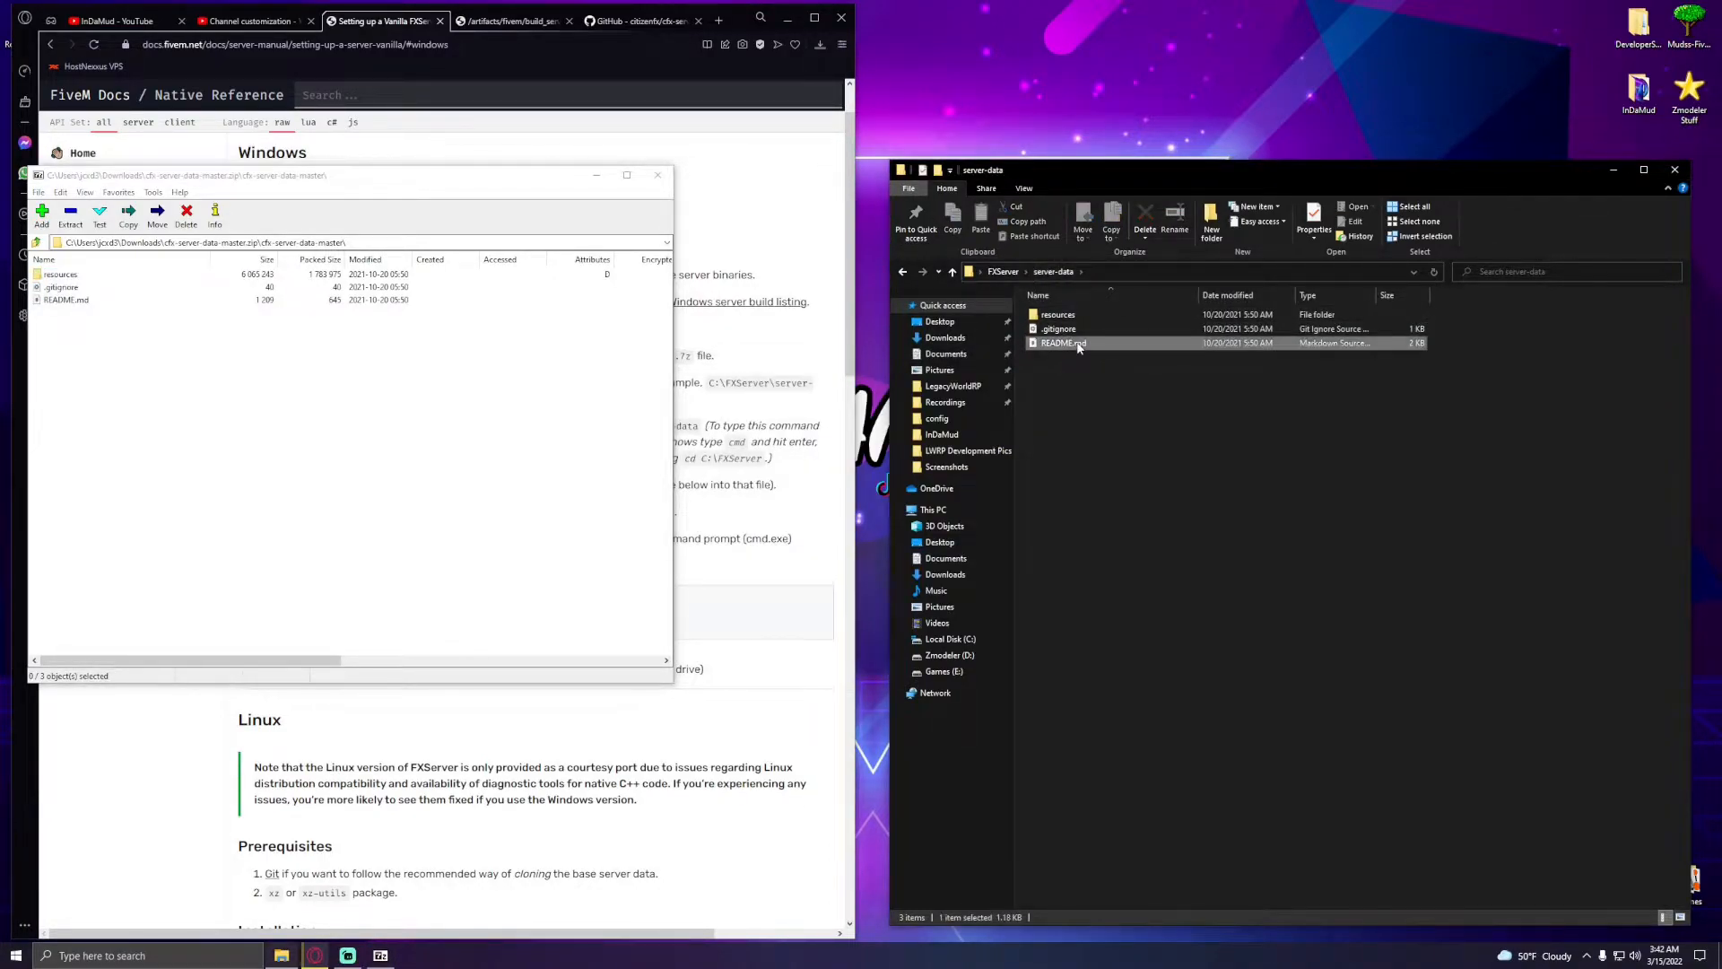
key("Delete")
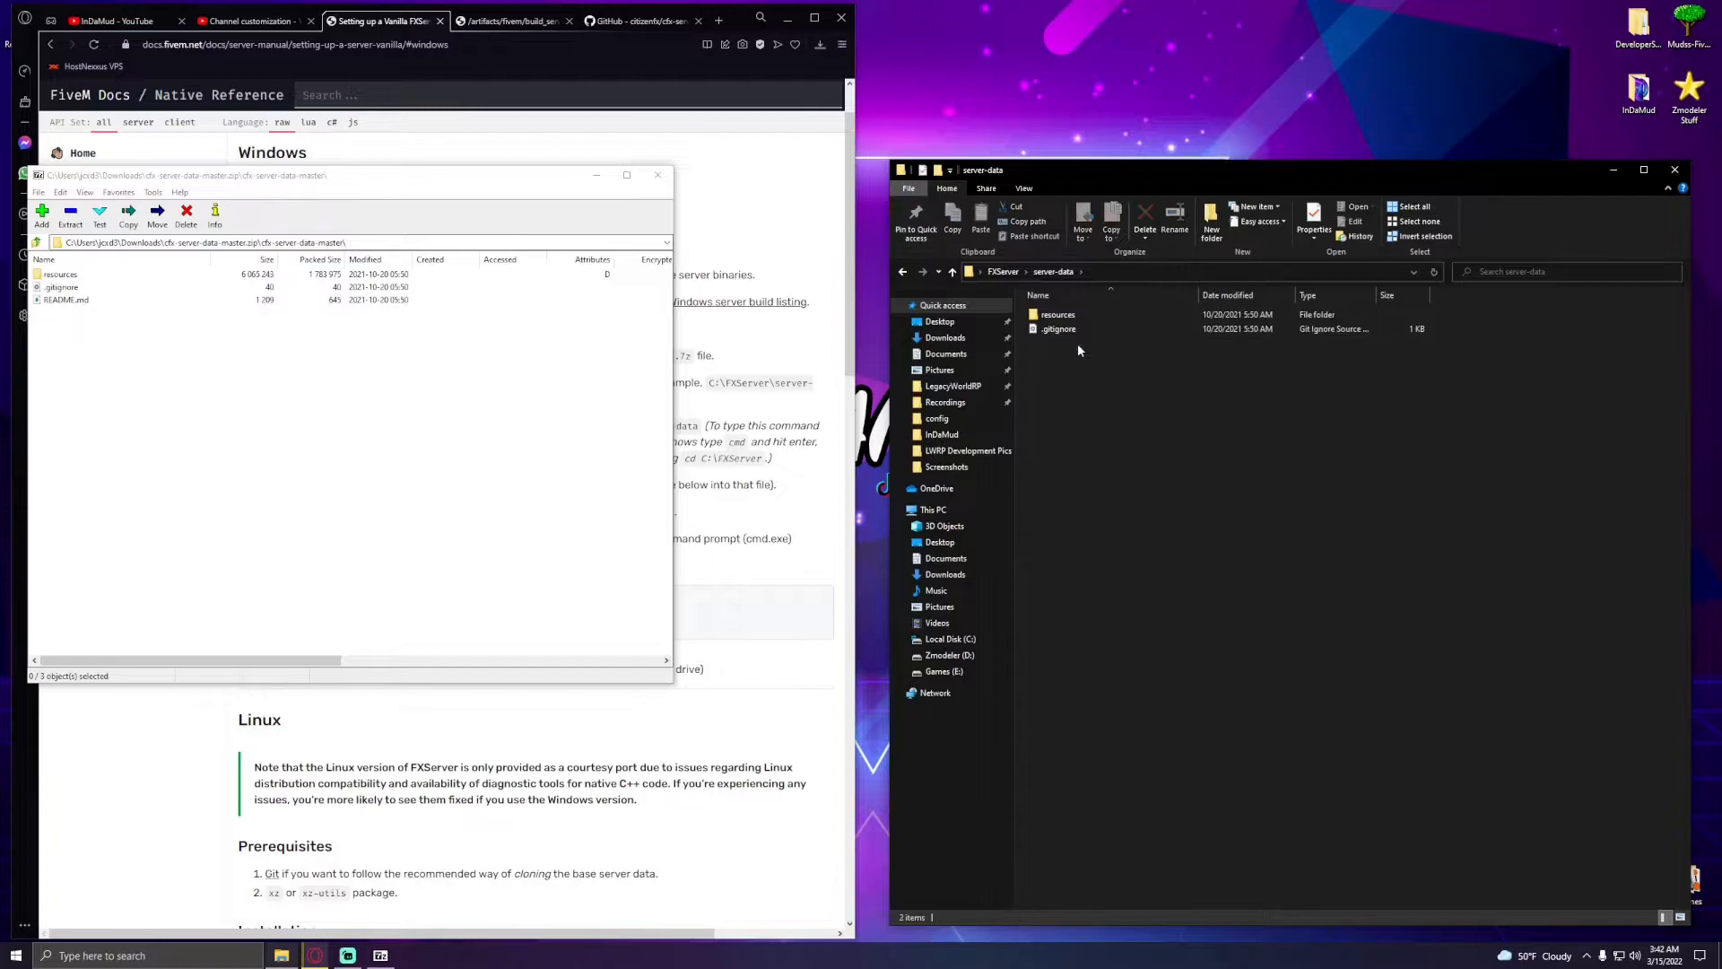
left_click(662, 178)
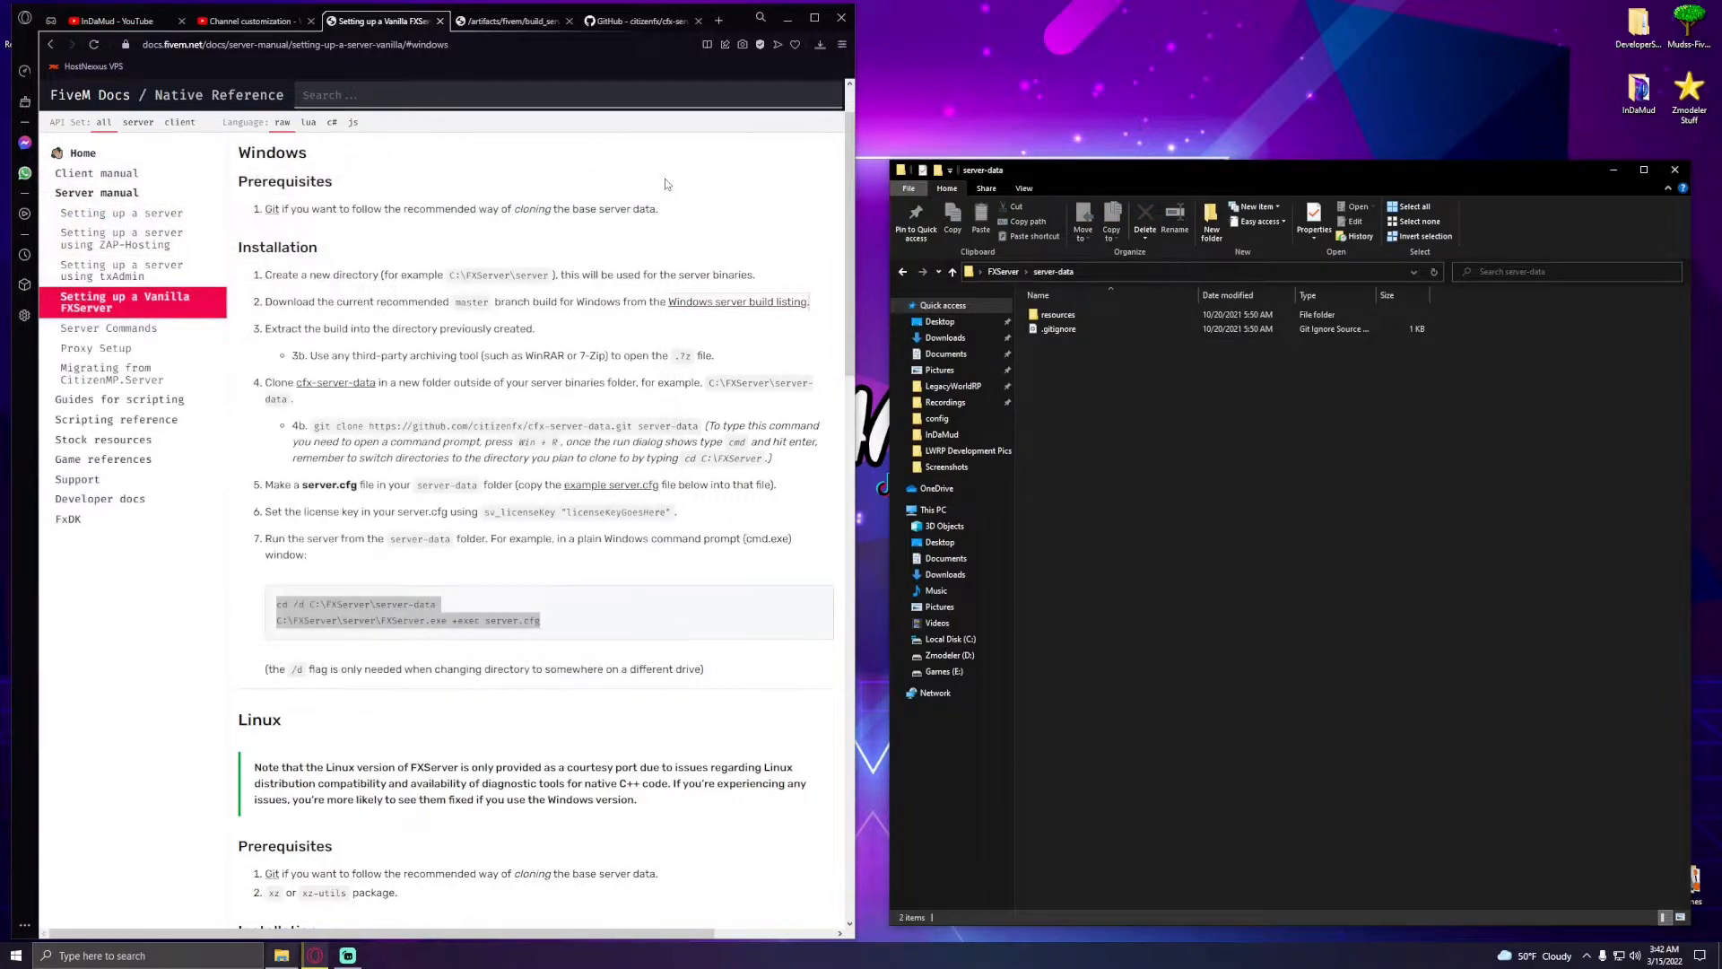
- Create a new text file named server.cfg in the server-data folder and open it
left_click(660, 593)
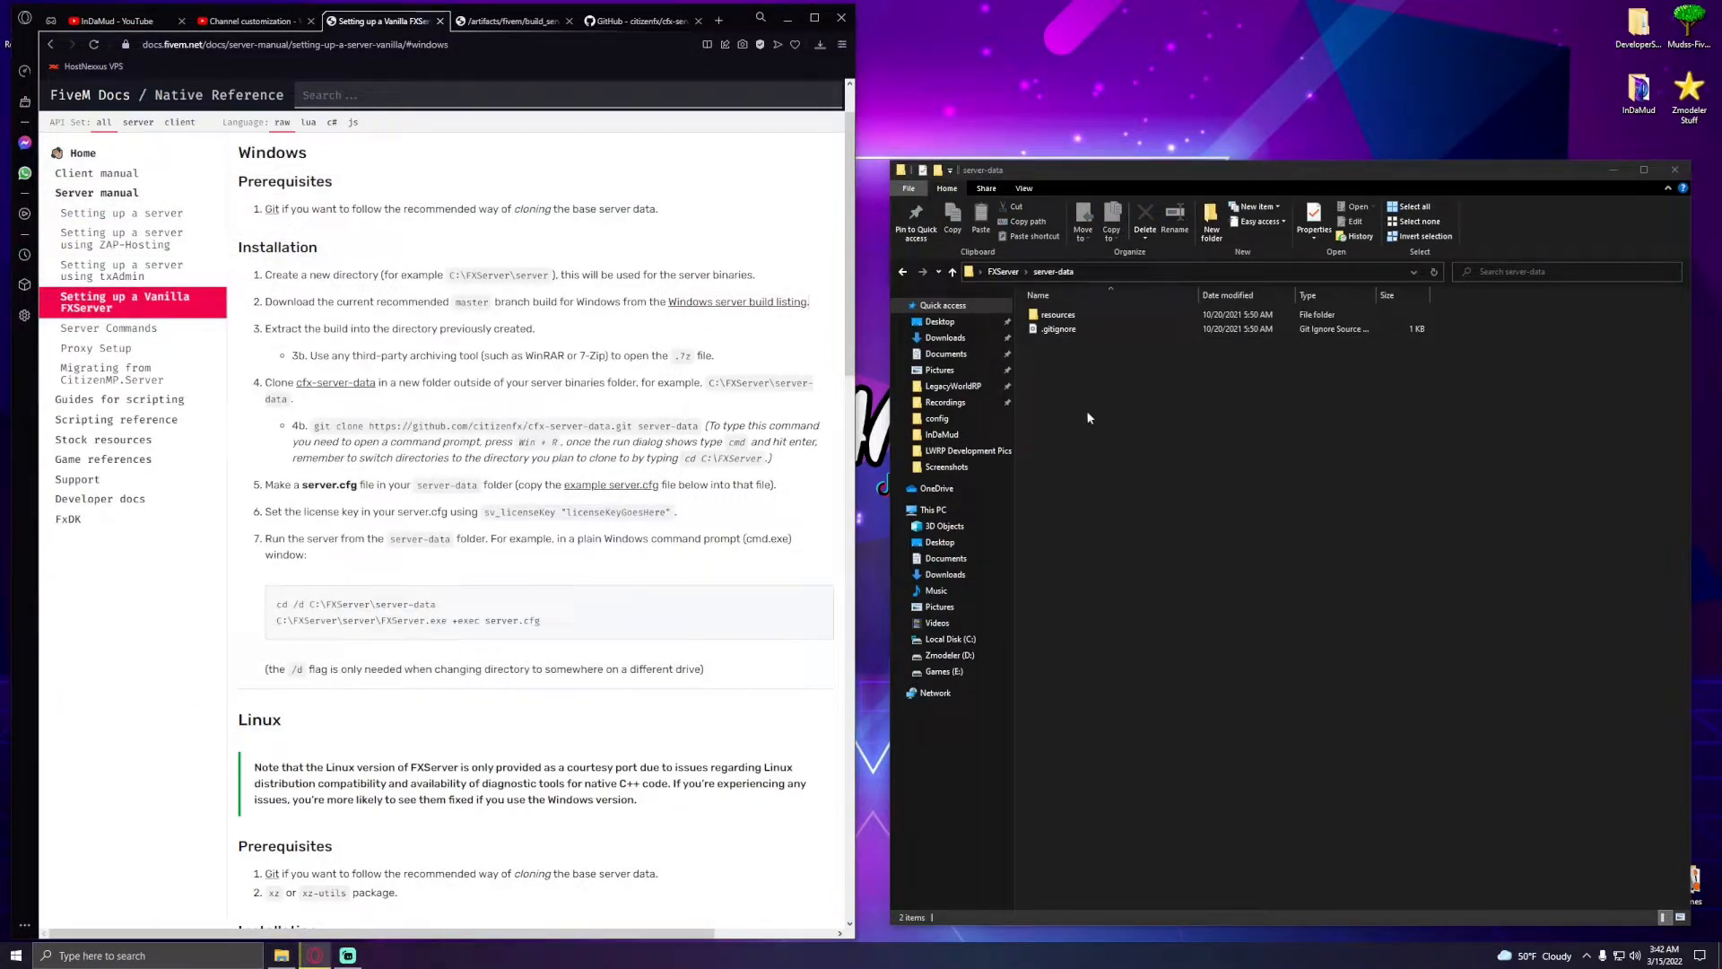
right_click(1163, 496)
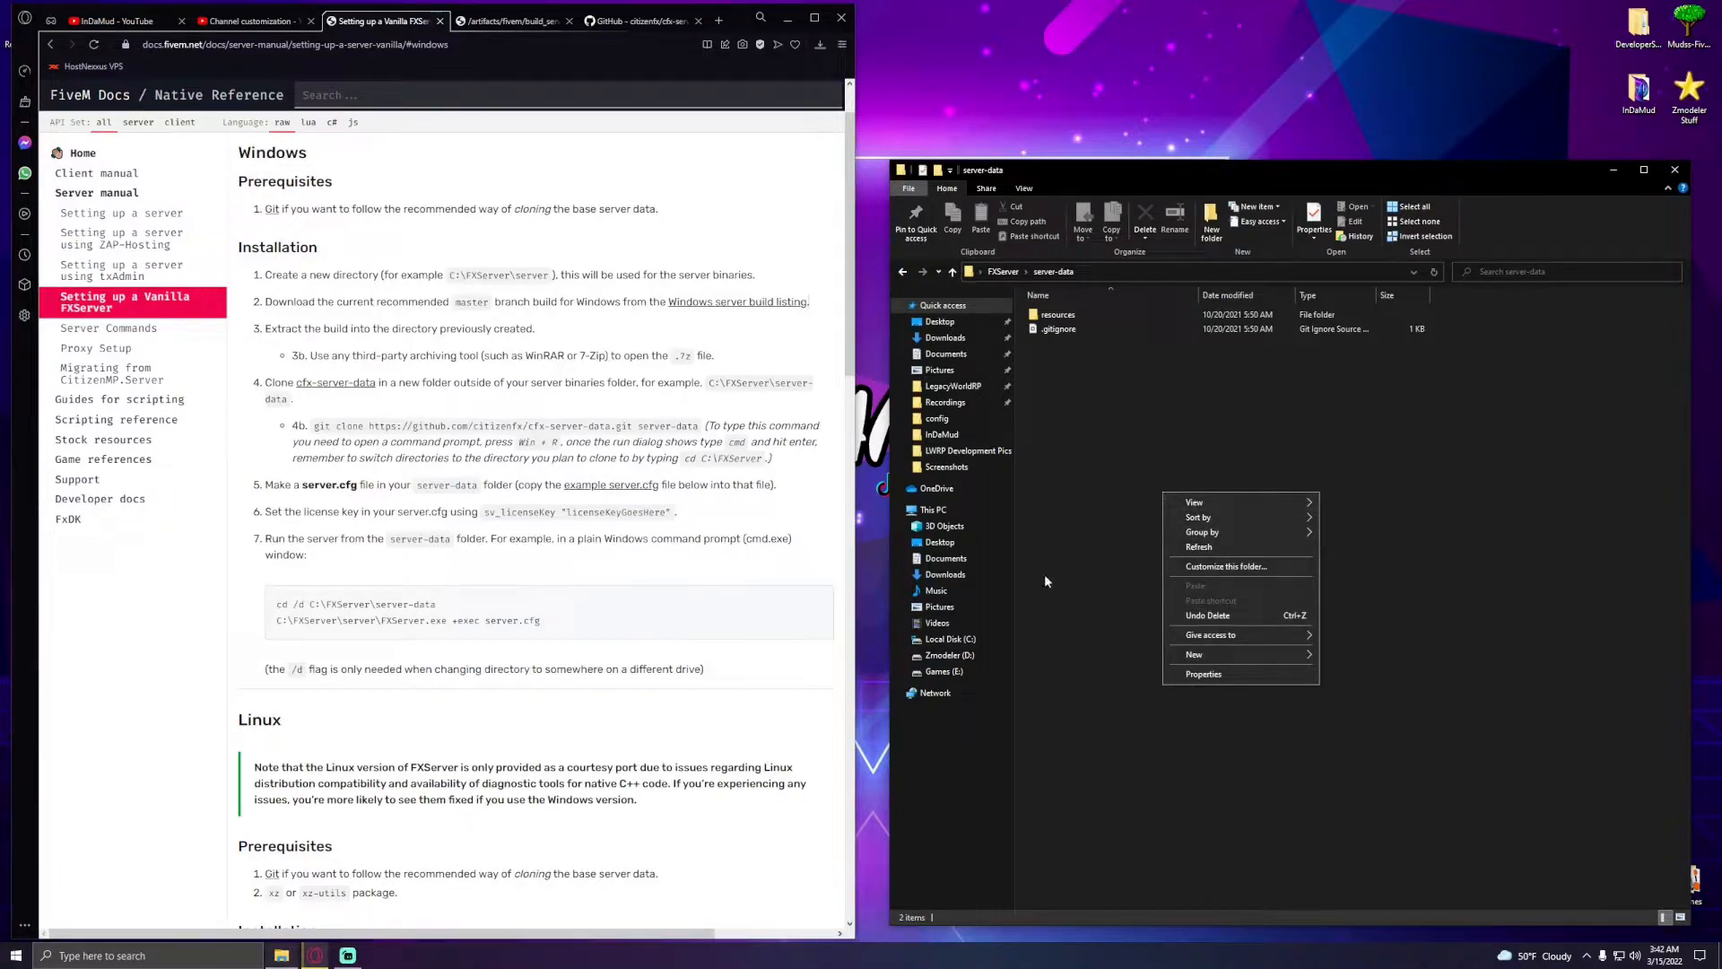
scroll(520, 608, "down", 1)
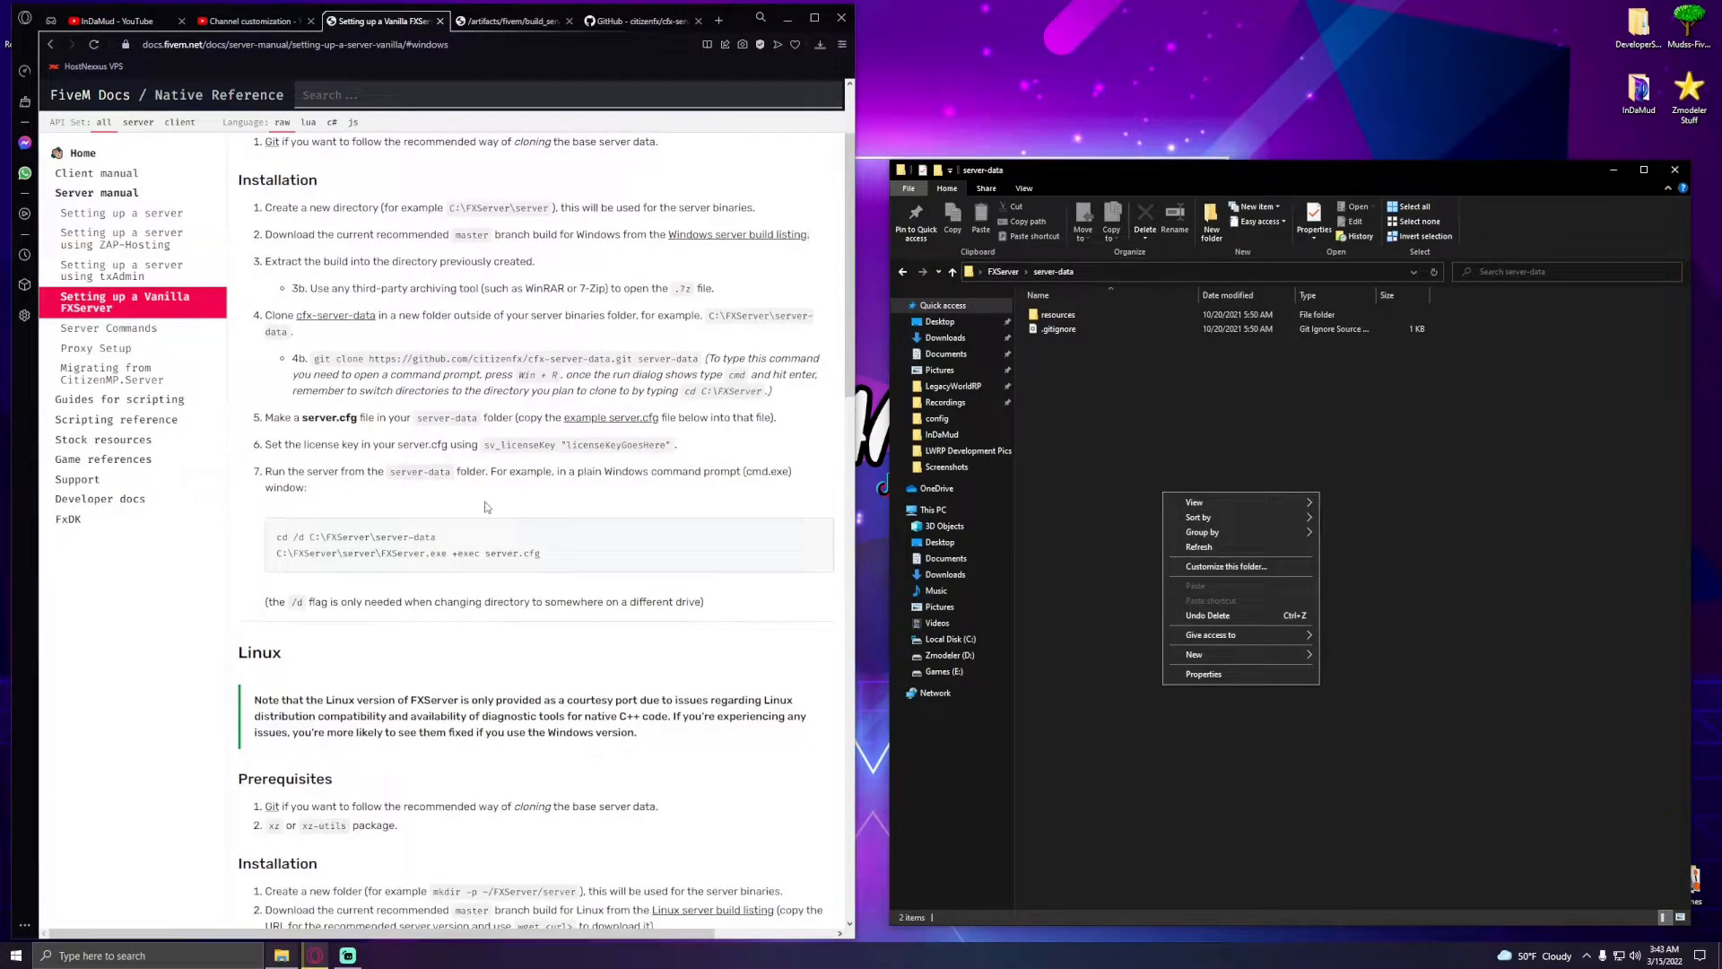
mouse_move(1290, 655)
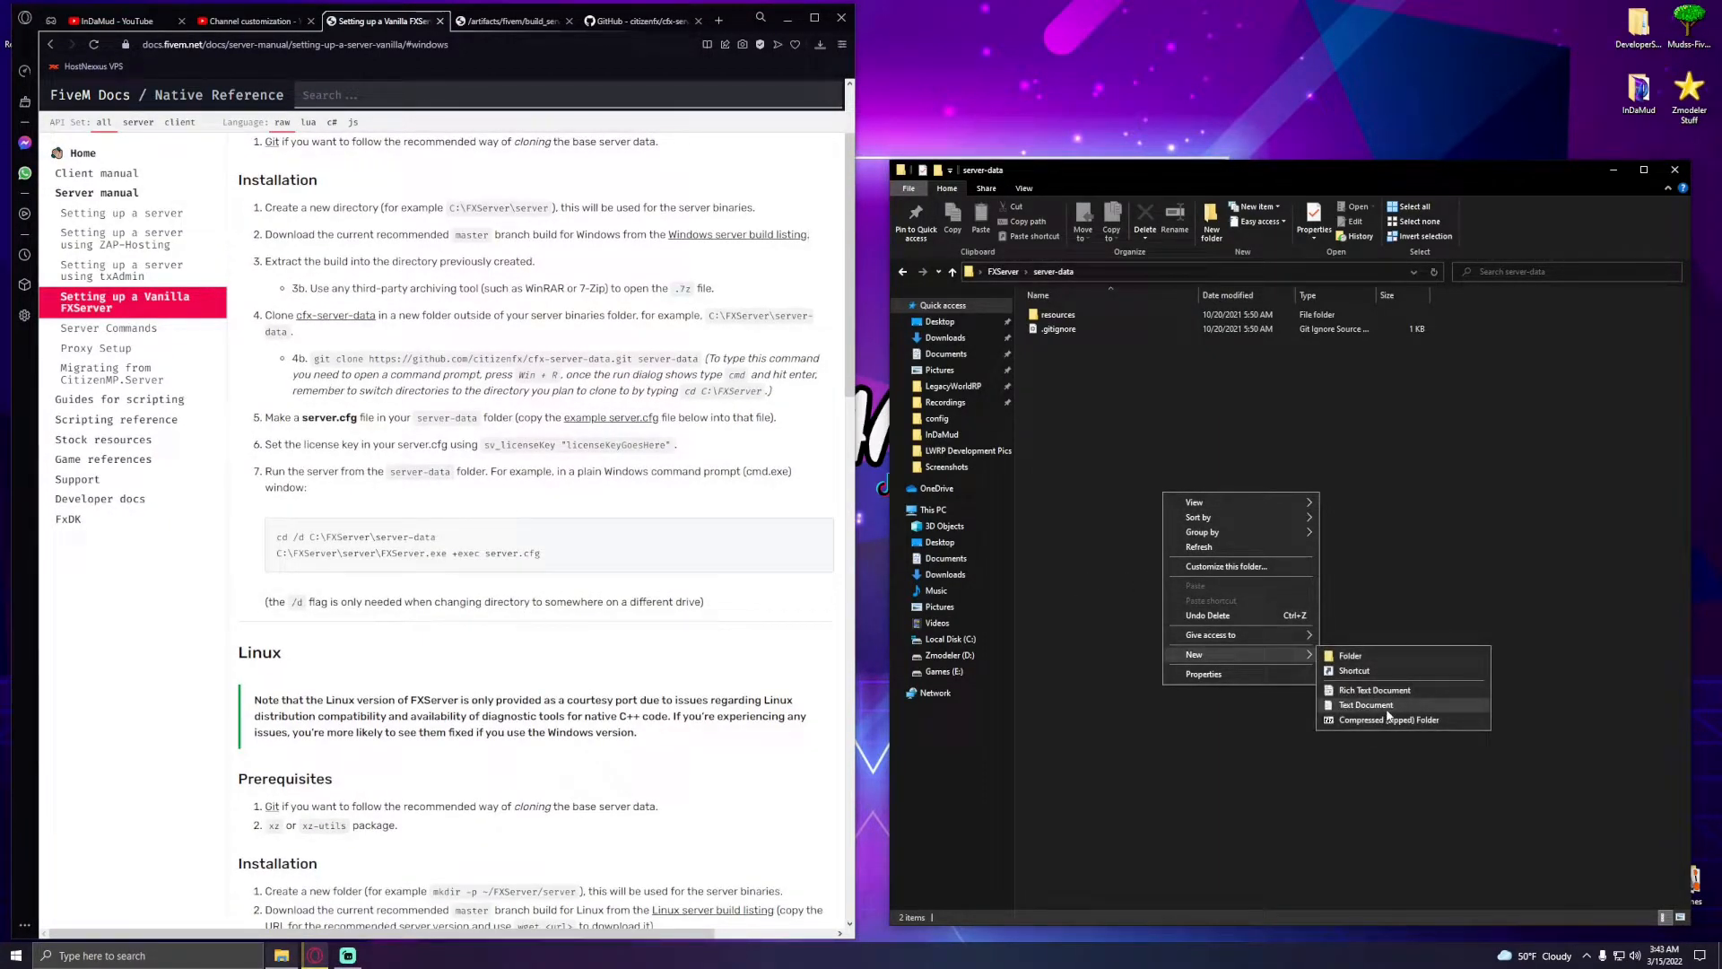
left_click(1389, 714)
type("server.tx")
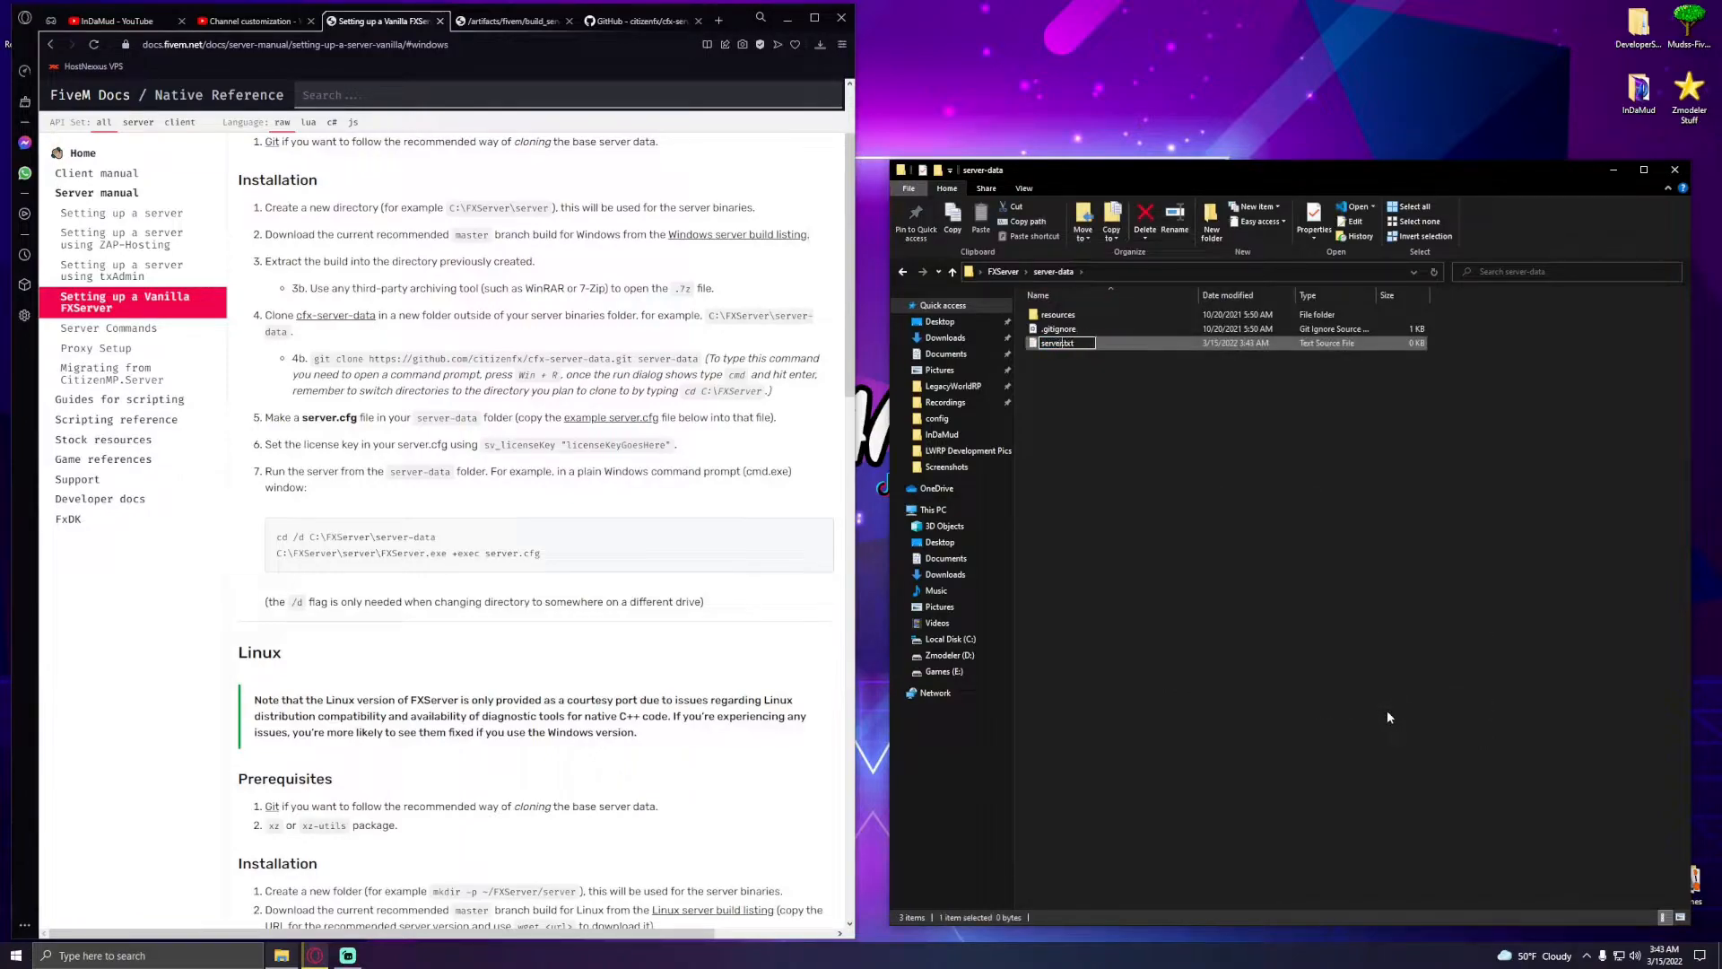
key("BackSpace")
type("cfg")
key("Return")
key("Return")
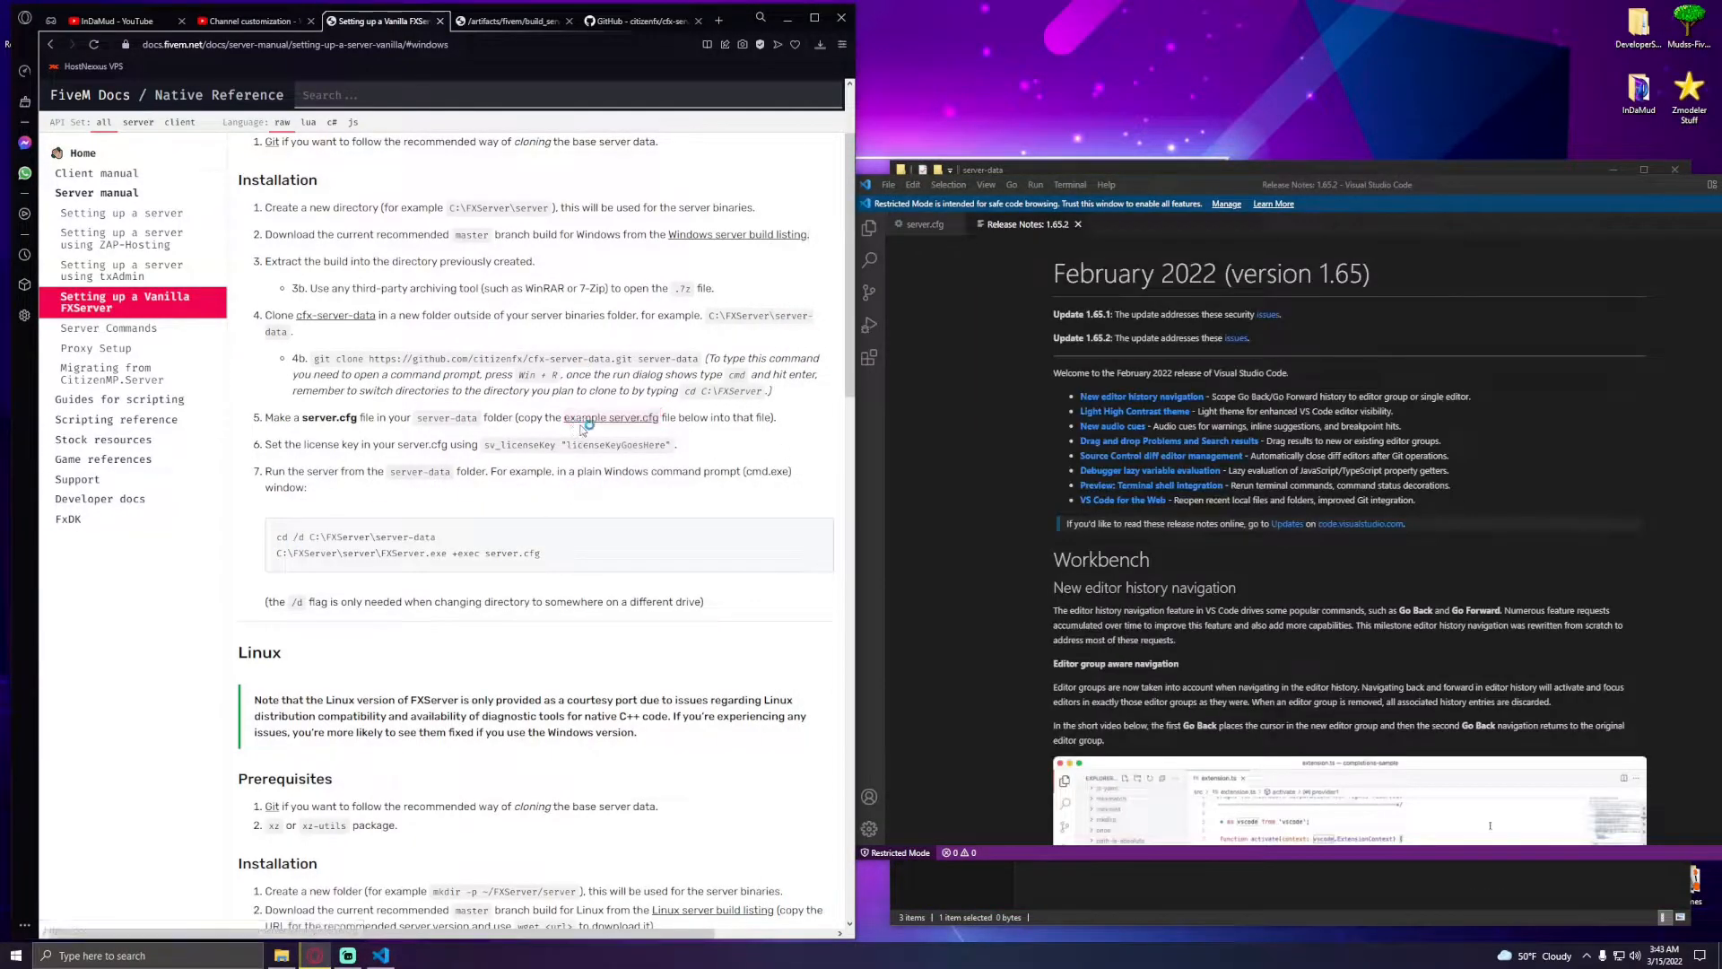
- Copy the example server.cfg contents from the FiveM docs and paste them into the new server.cfg
left_click(639, 424)
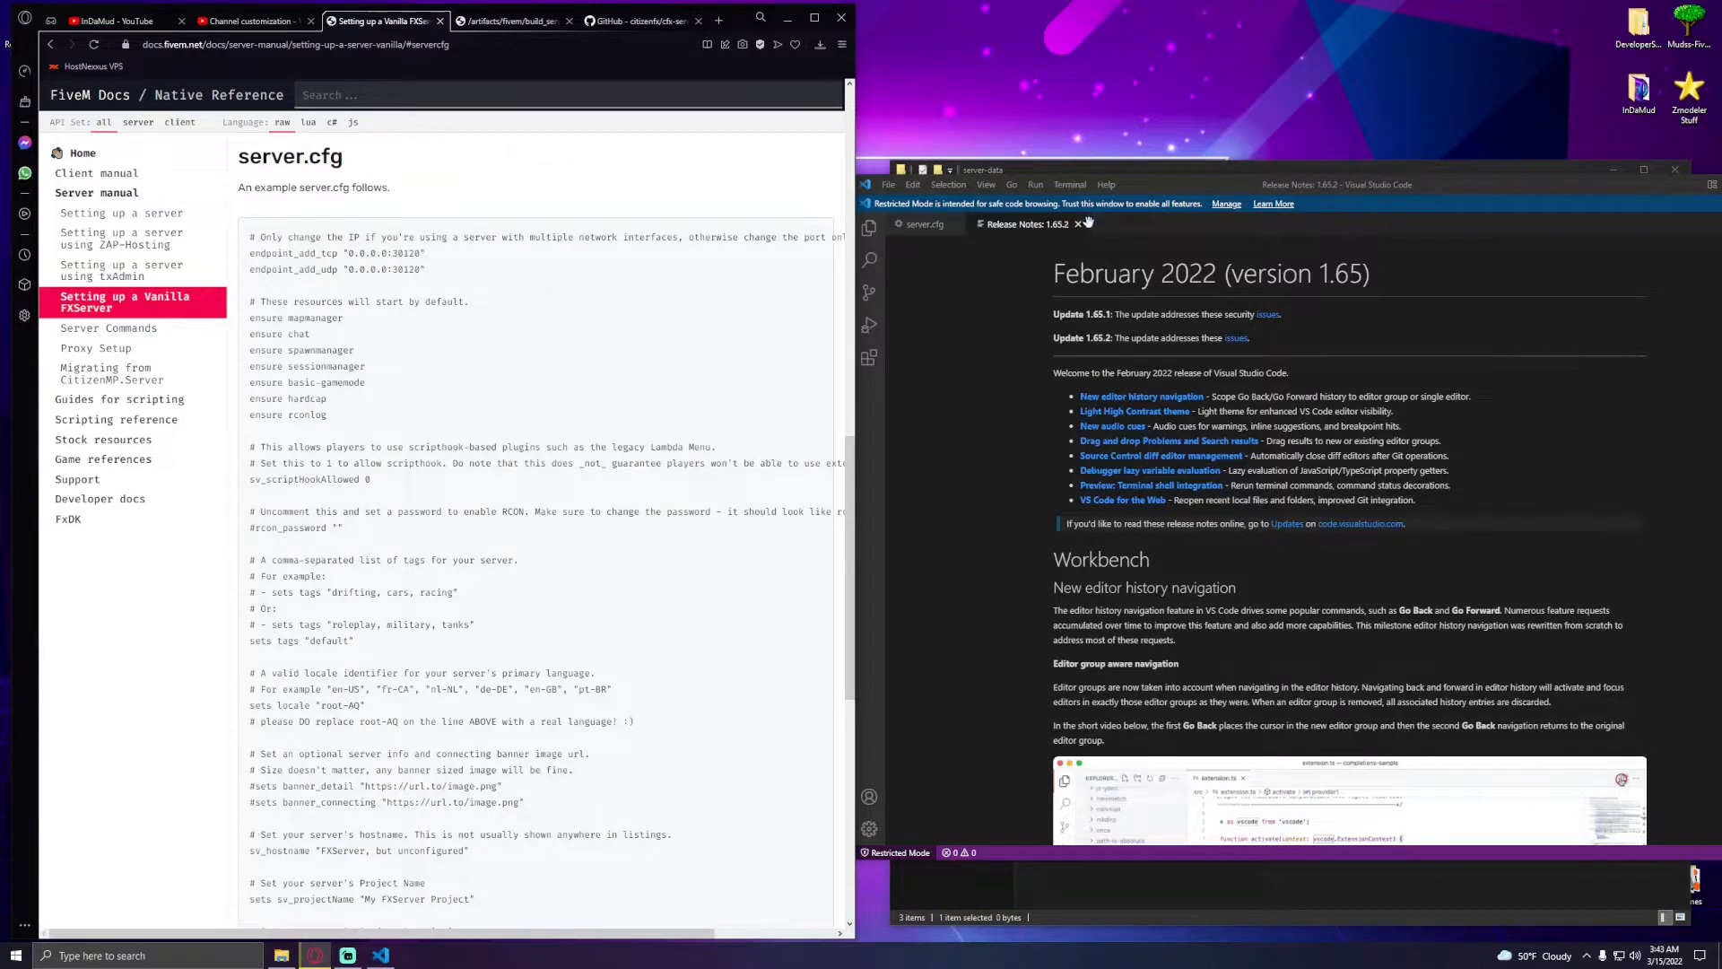
left_click(1079, 225)
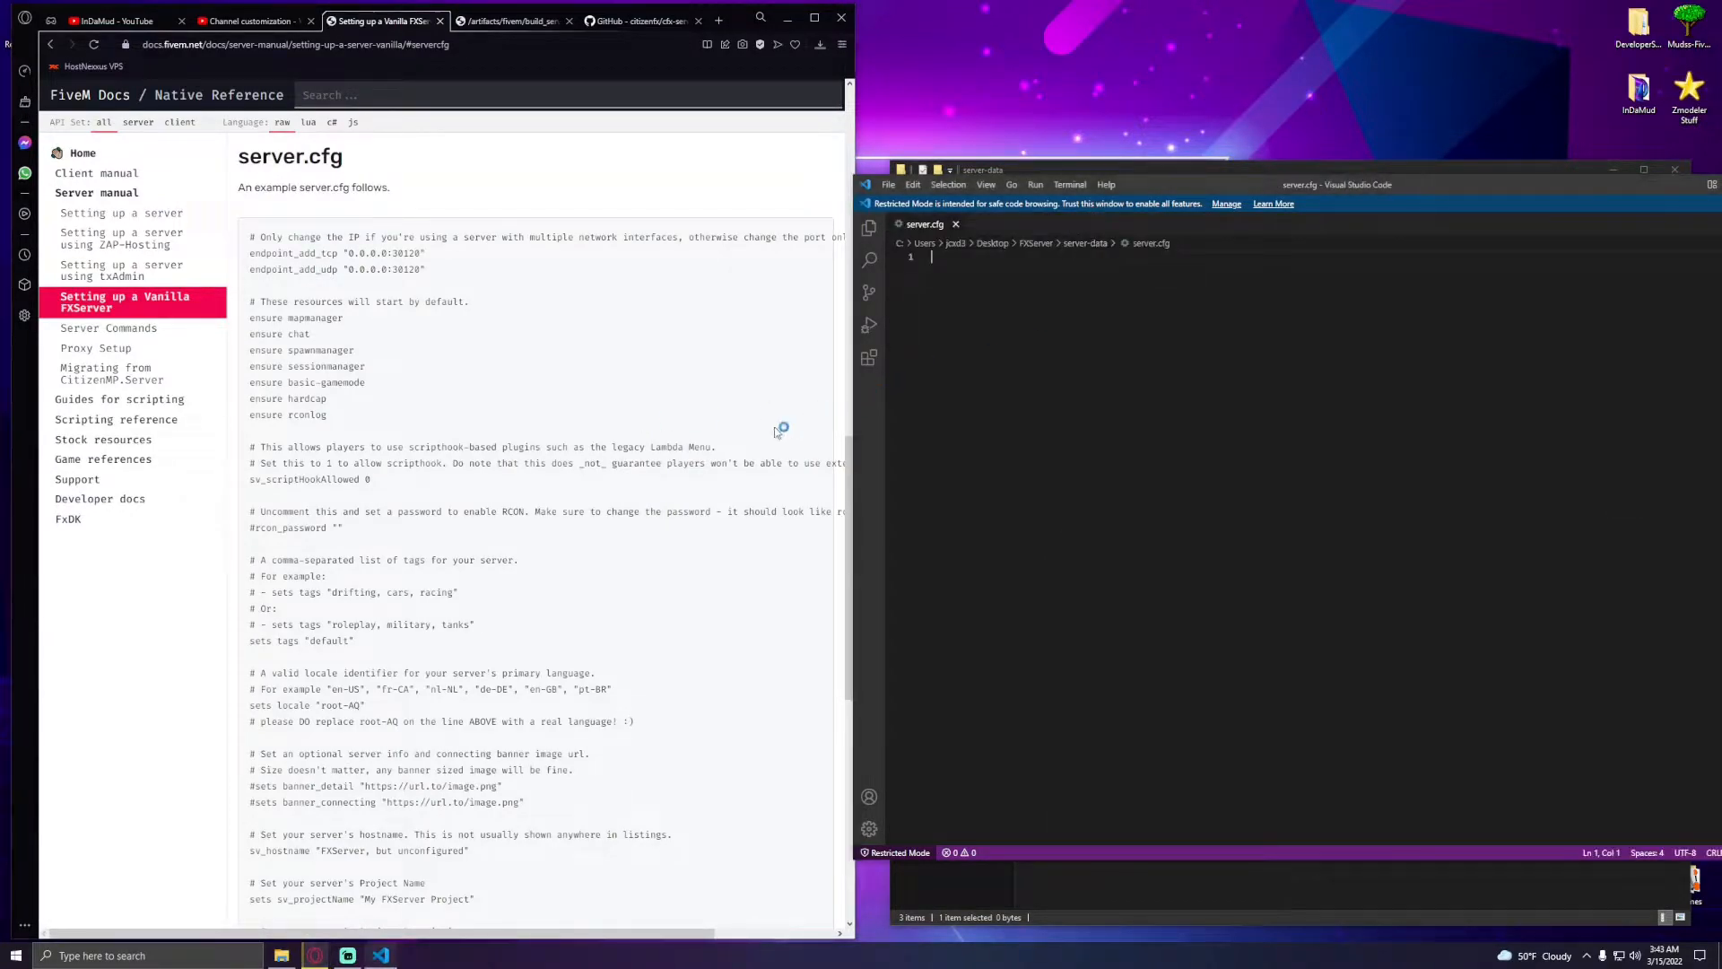
left_click_drag(250, 238, 406, 754)
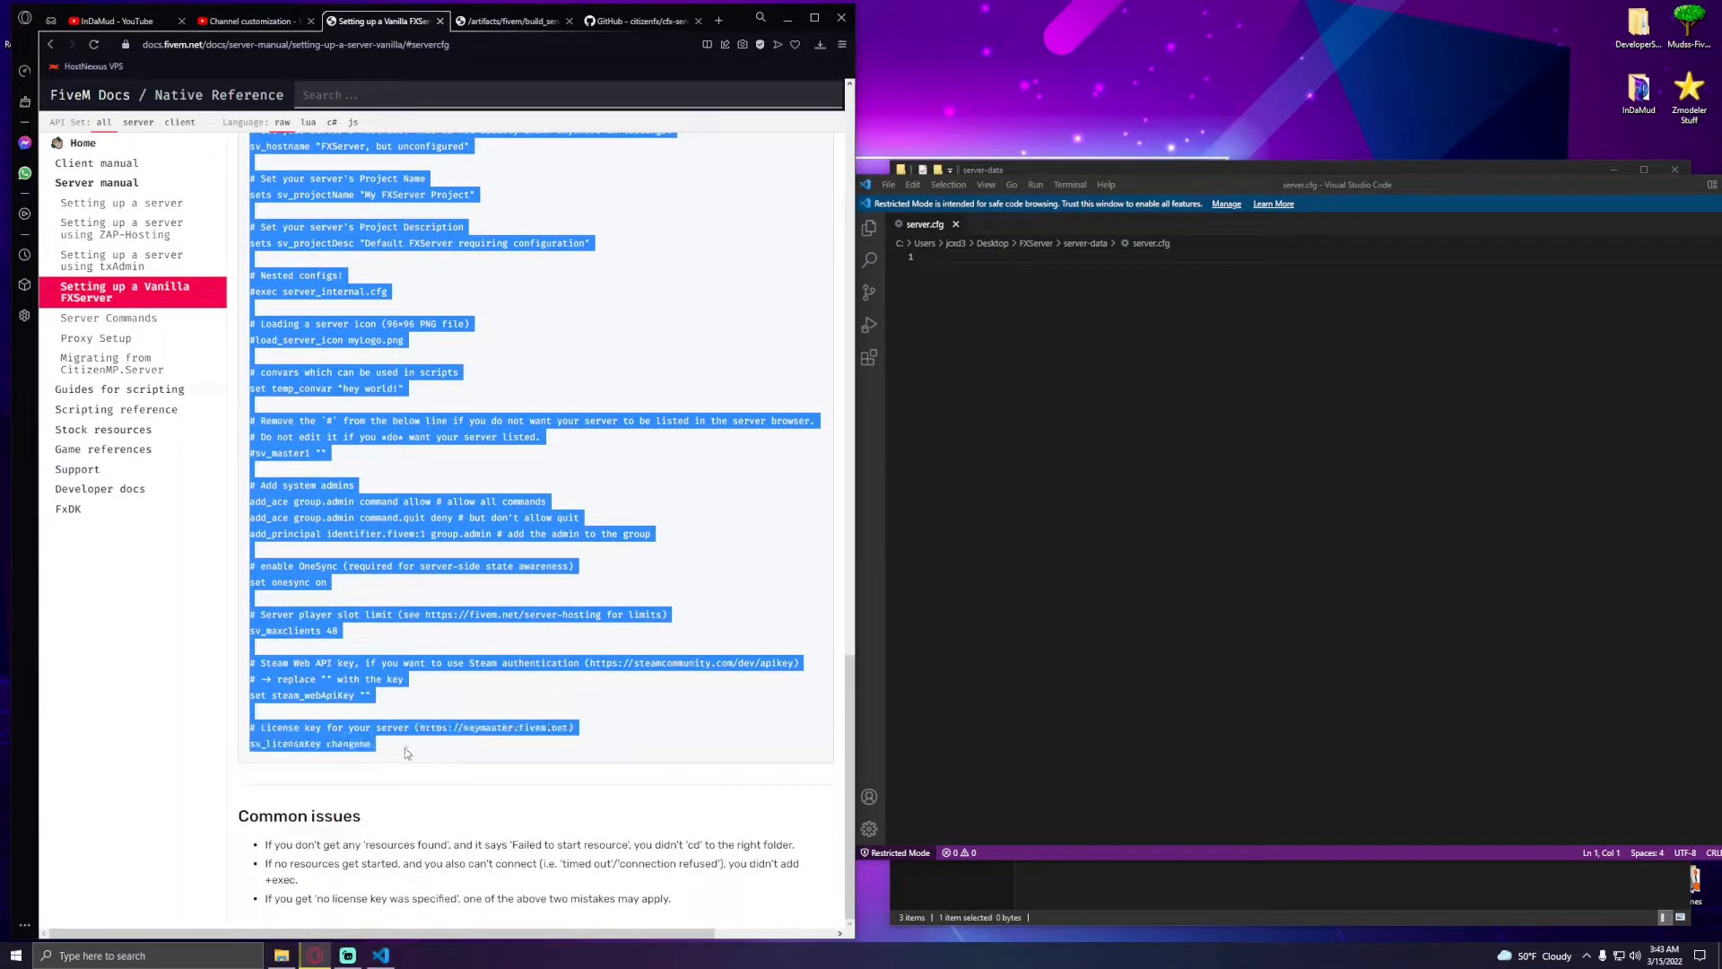
left_click(1200, 426)
key("ctrl+v")
scroll(1200, 459, "up", 5)
scroll(1200, 459, "up", 4)
scroll(1200, 459, "down", 15)
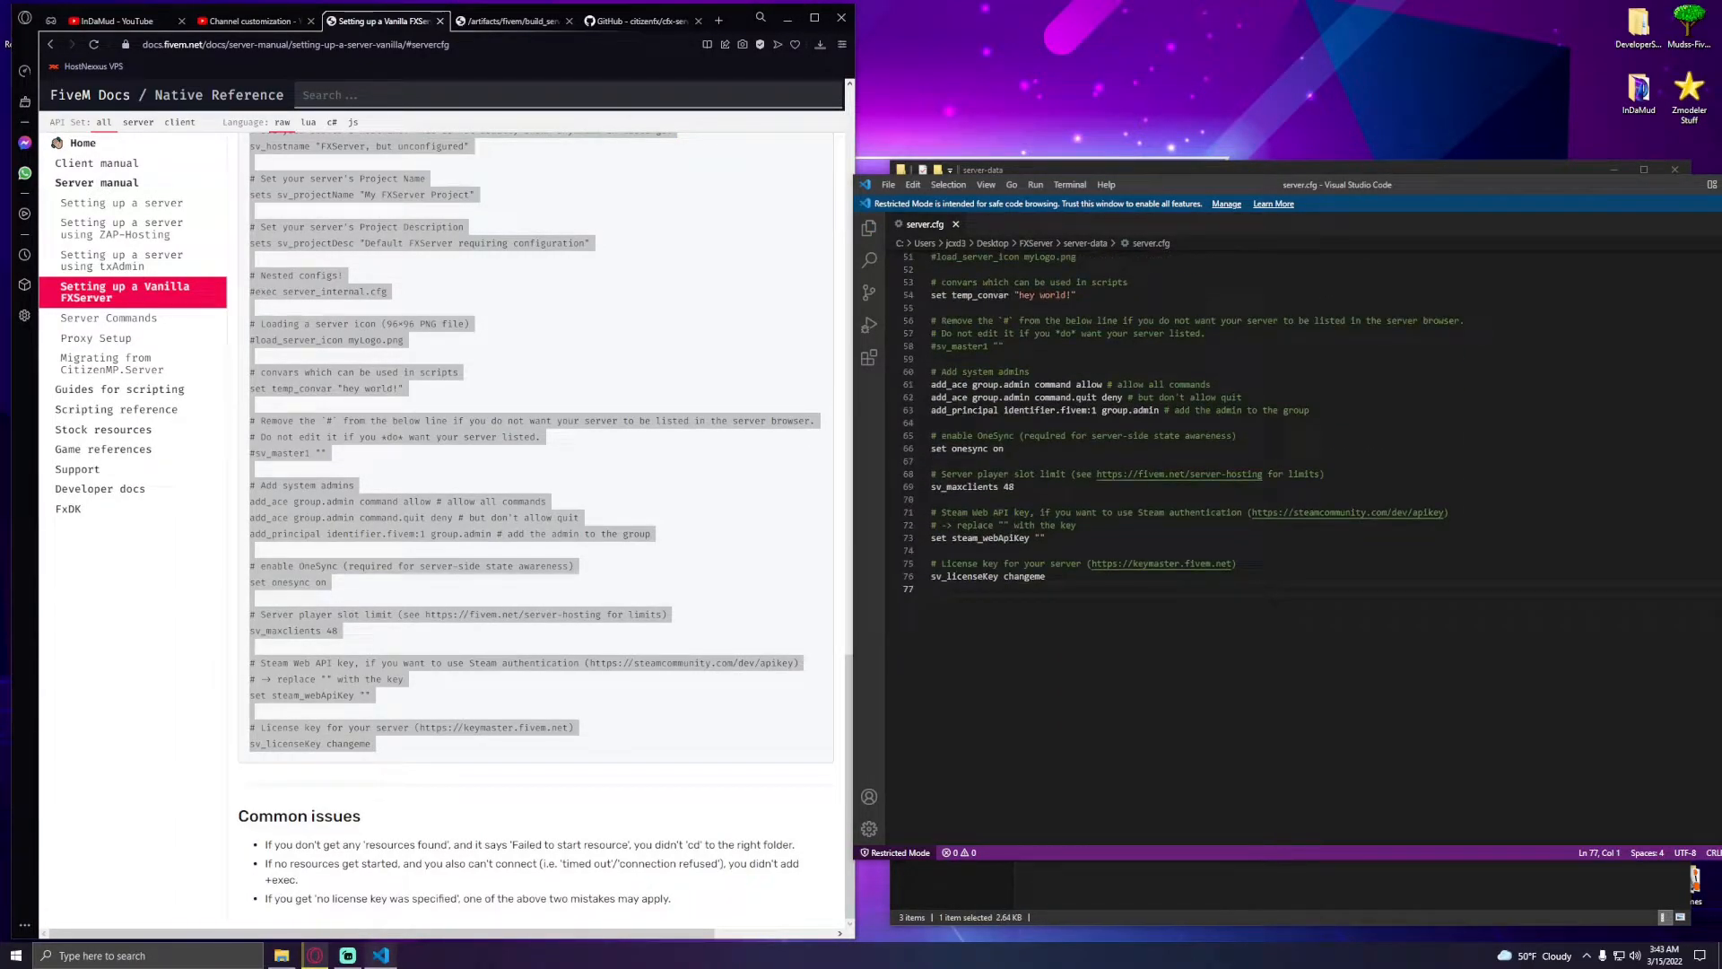
- Open the Cfx.re Keymaster site keymaster.fivem.net in a new browser tab
left_click(583, 650)
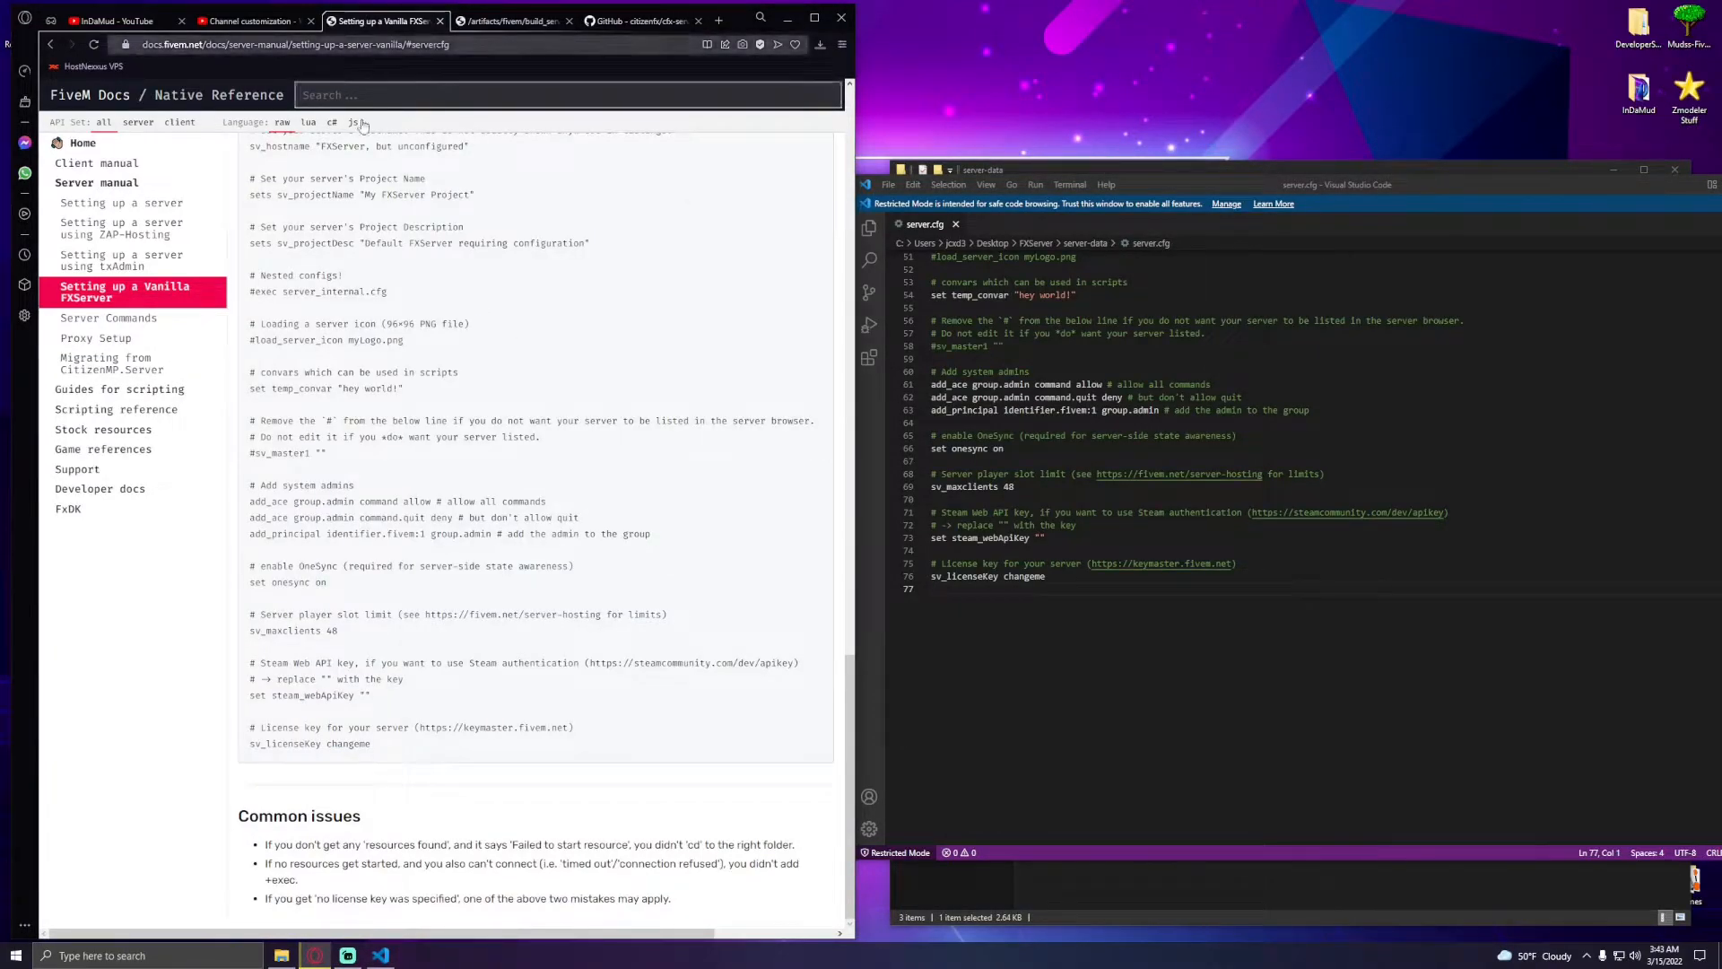
left_click(48, 44)
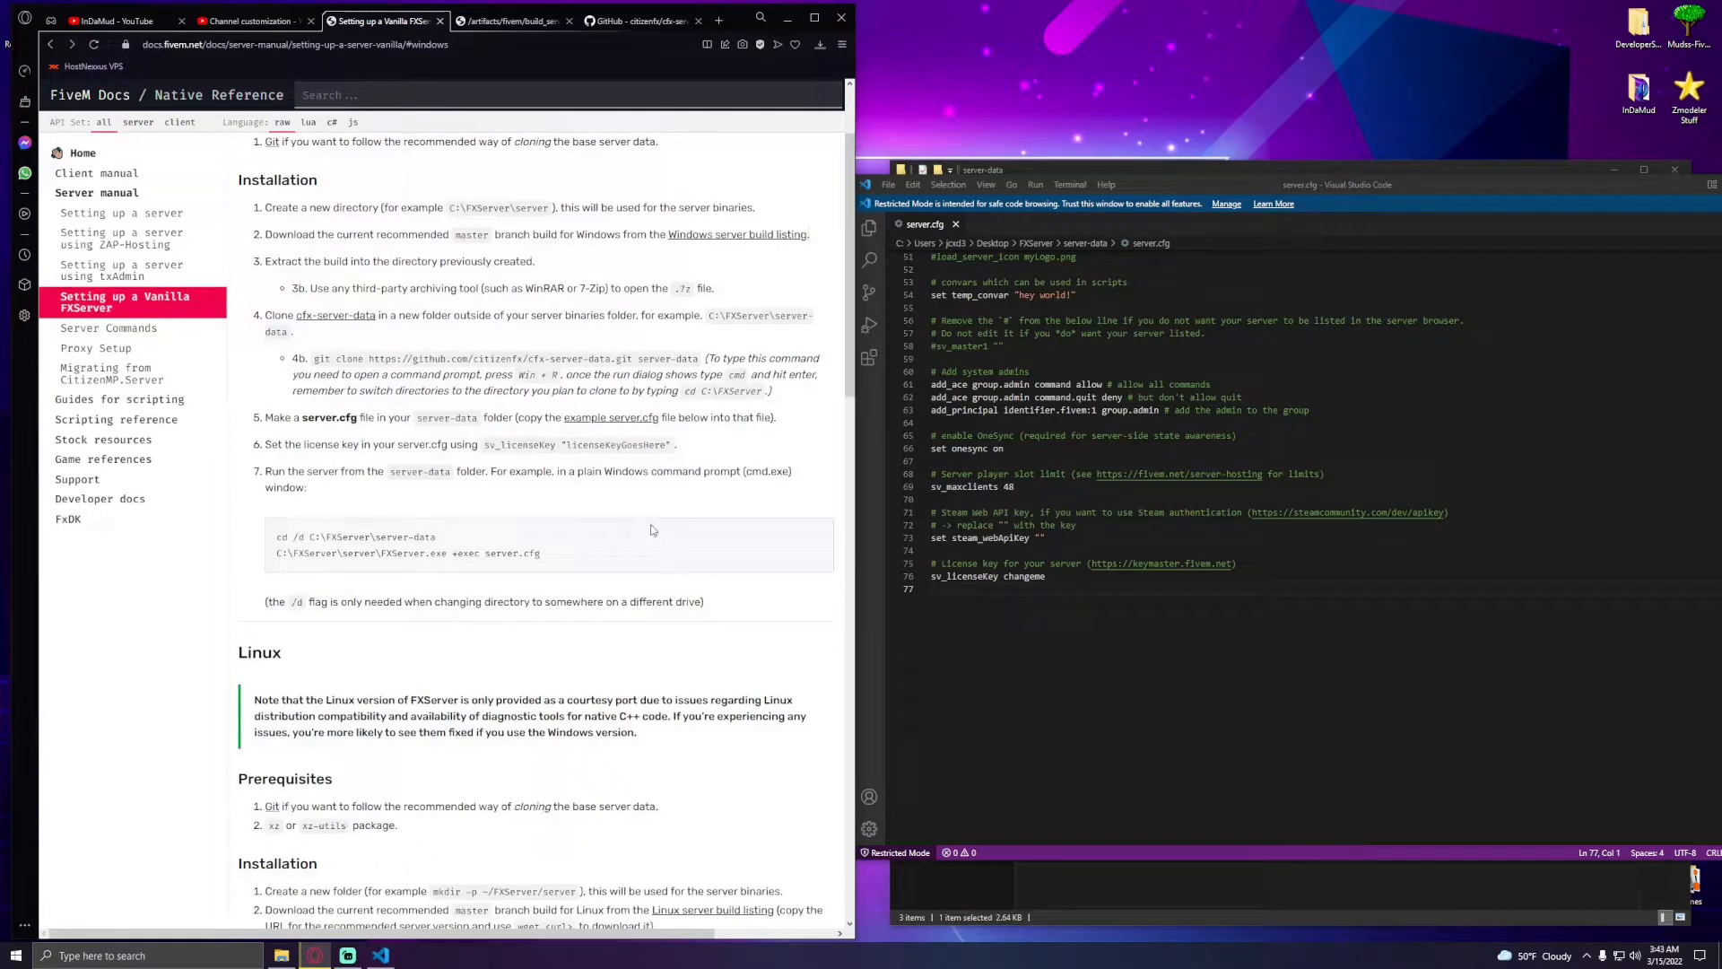
scroll(660, 488, "up", 1)
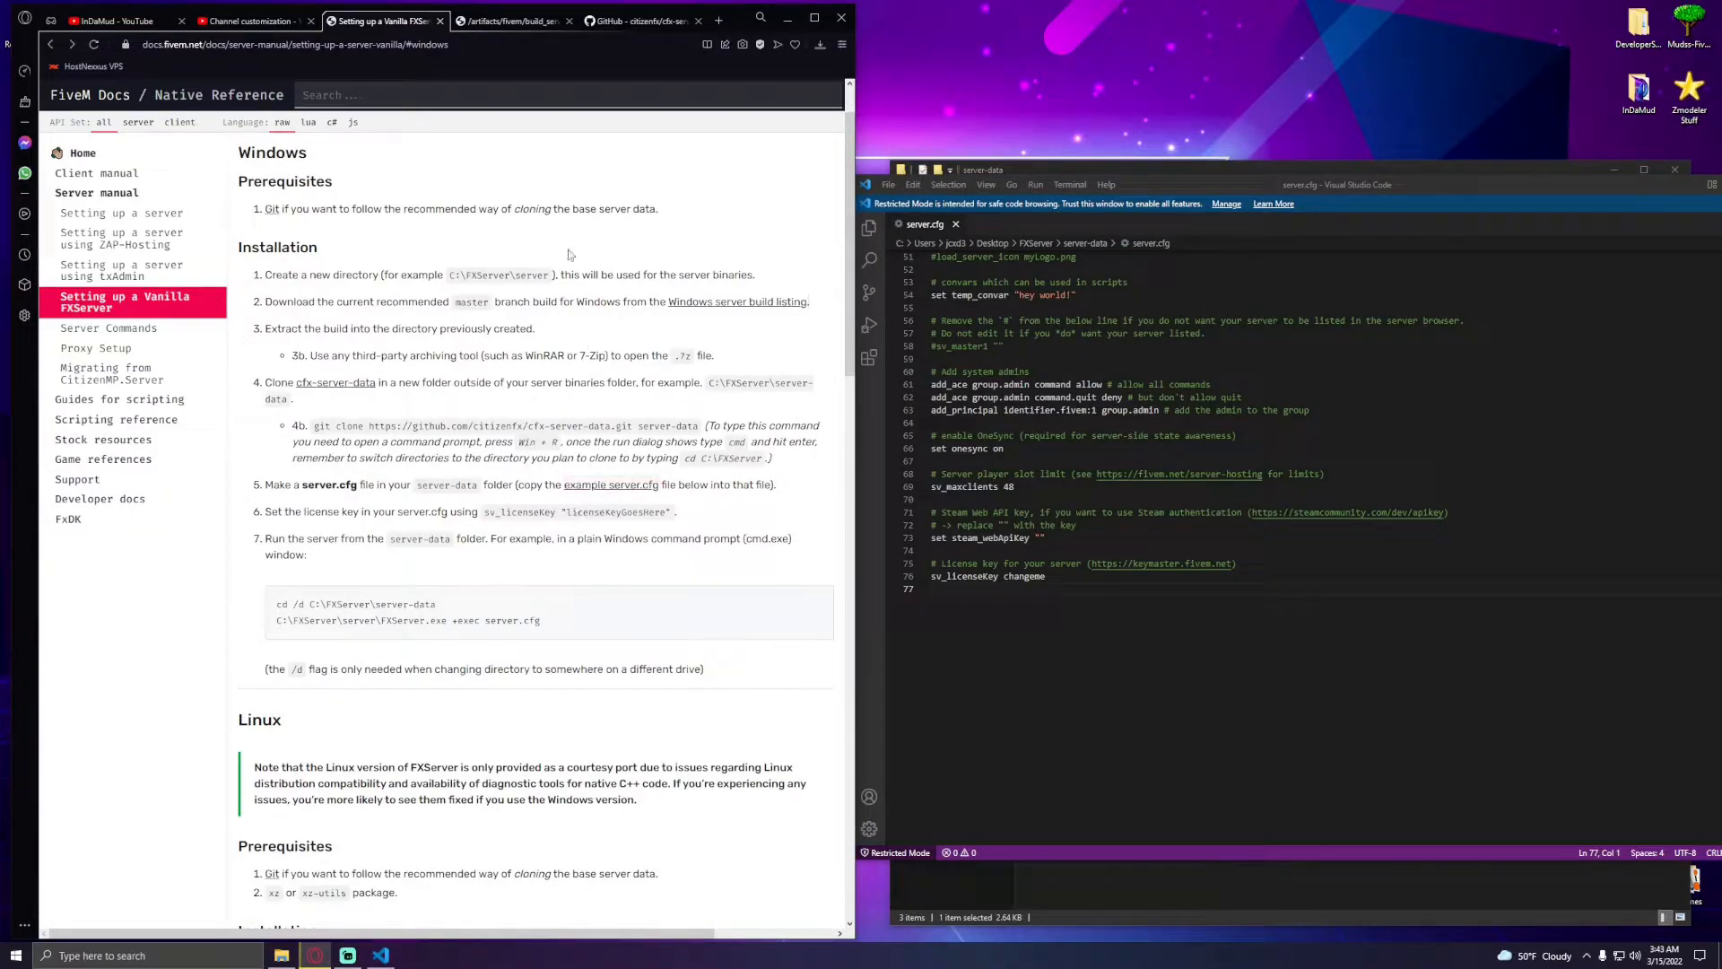
left_click(714, 23)
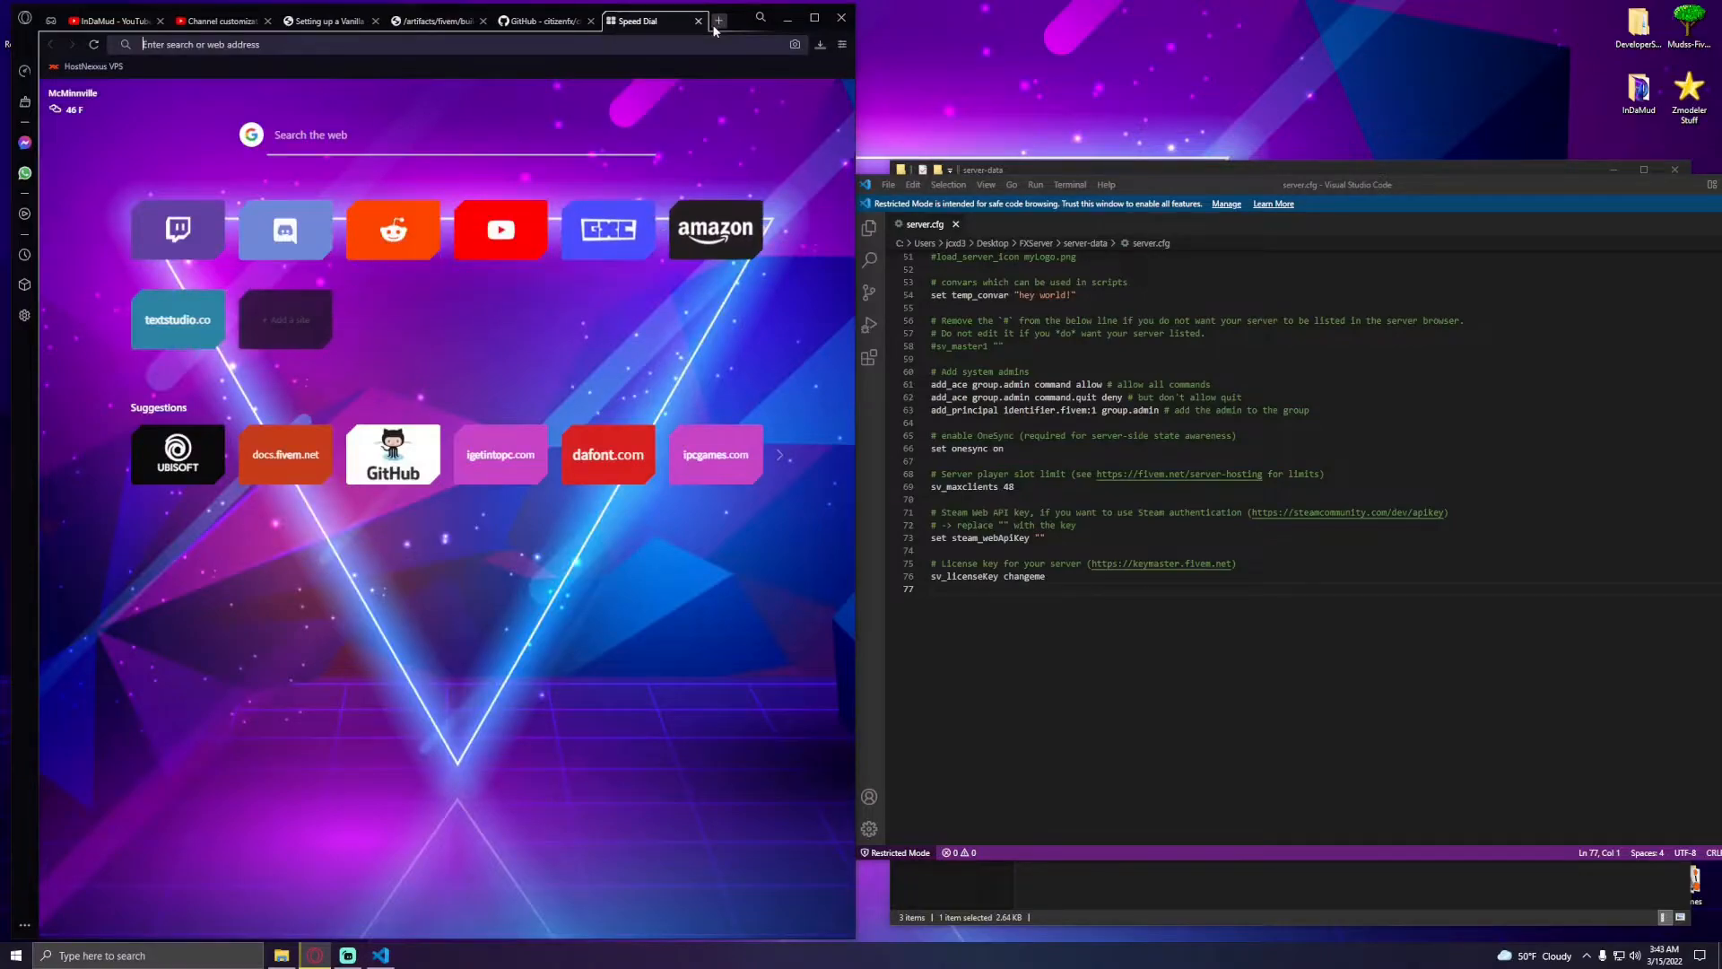
type("keymaster.fivem.net")
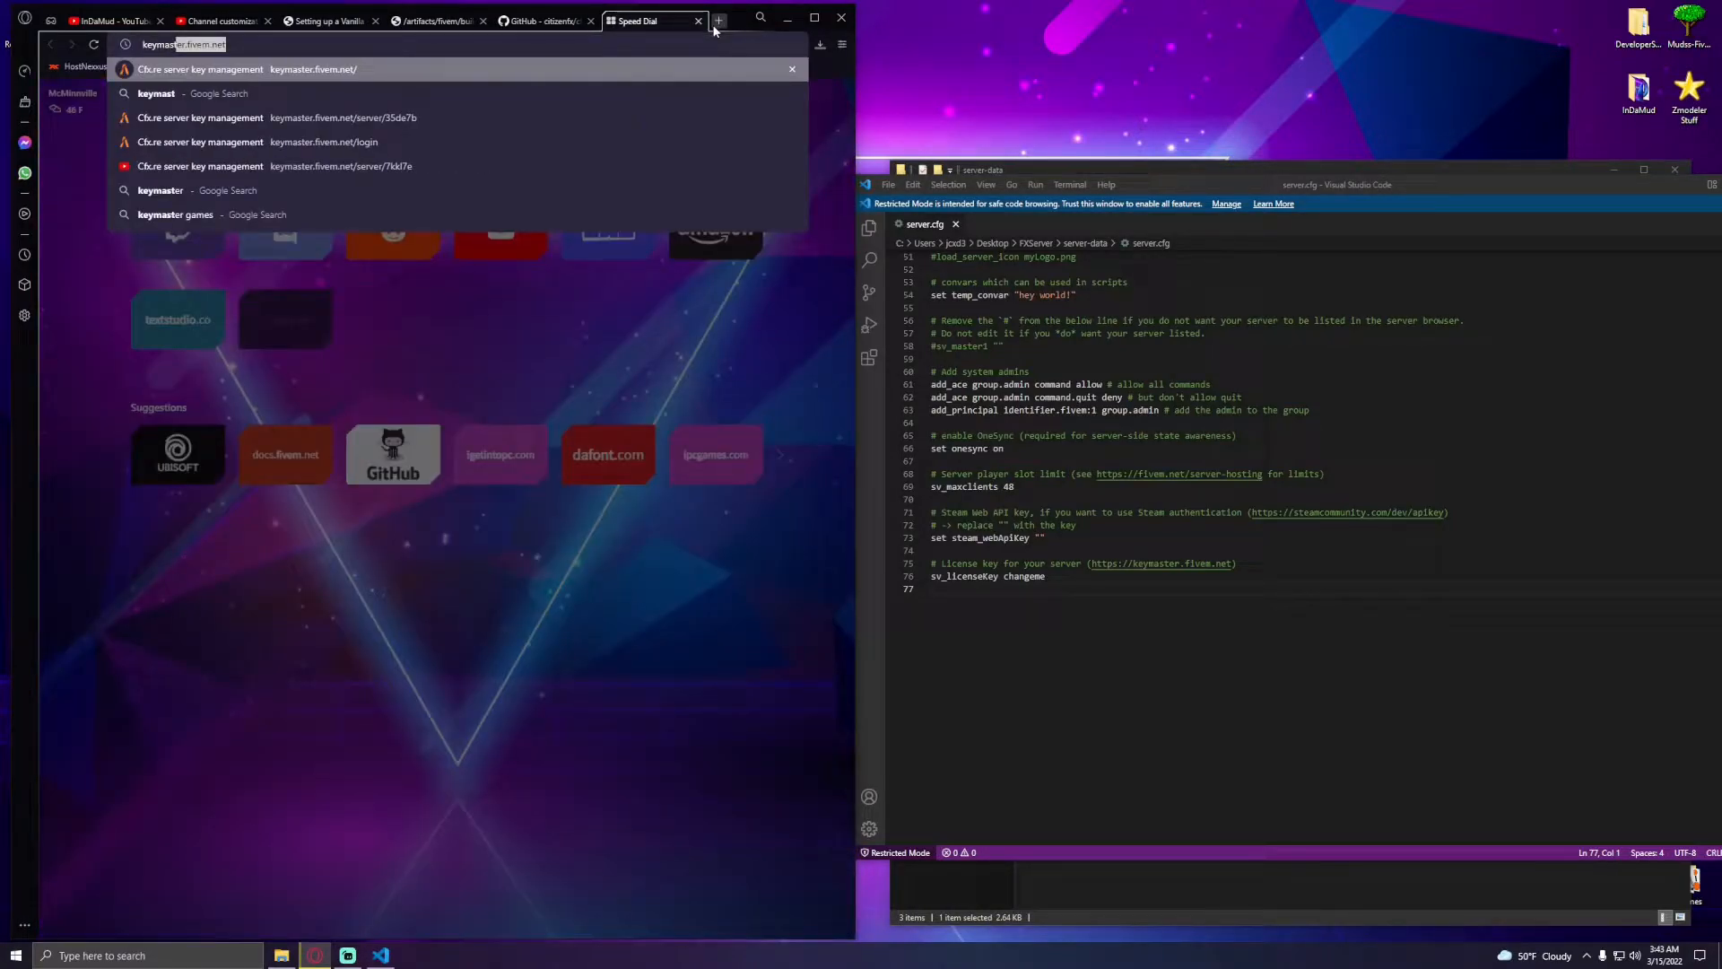
key("Return")
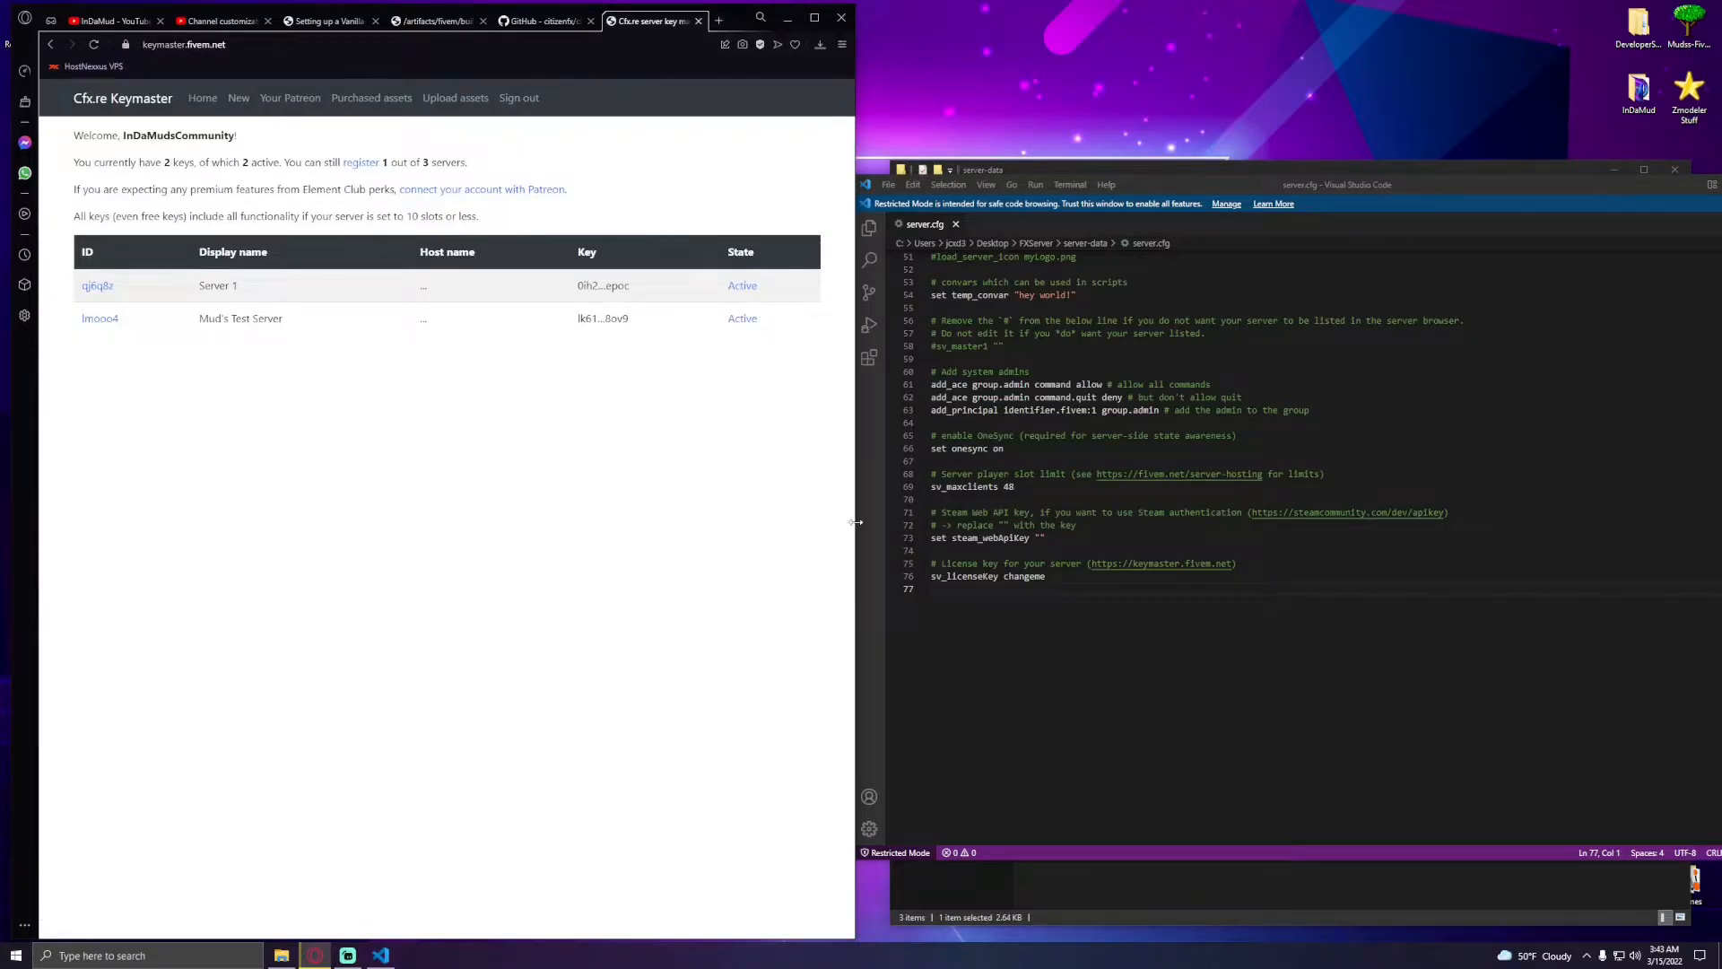
- Replace the sv_licenseKey line with exec licensekey.cfg, save server.cfg, and close the editor
left_click_drag(1046, 575, 884, 581)
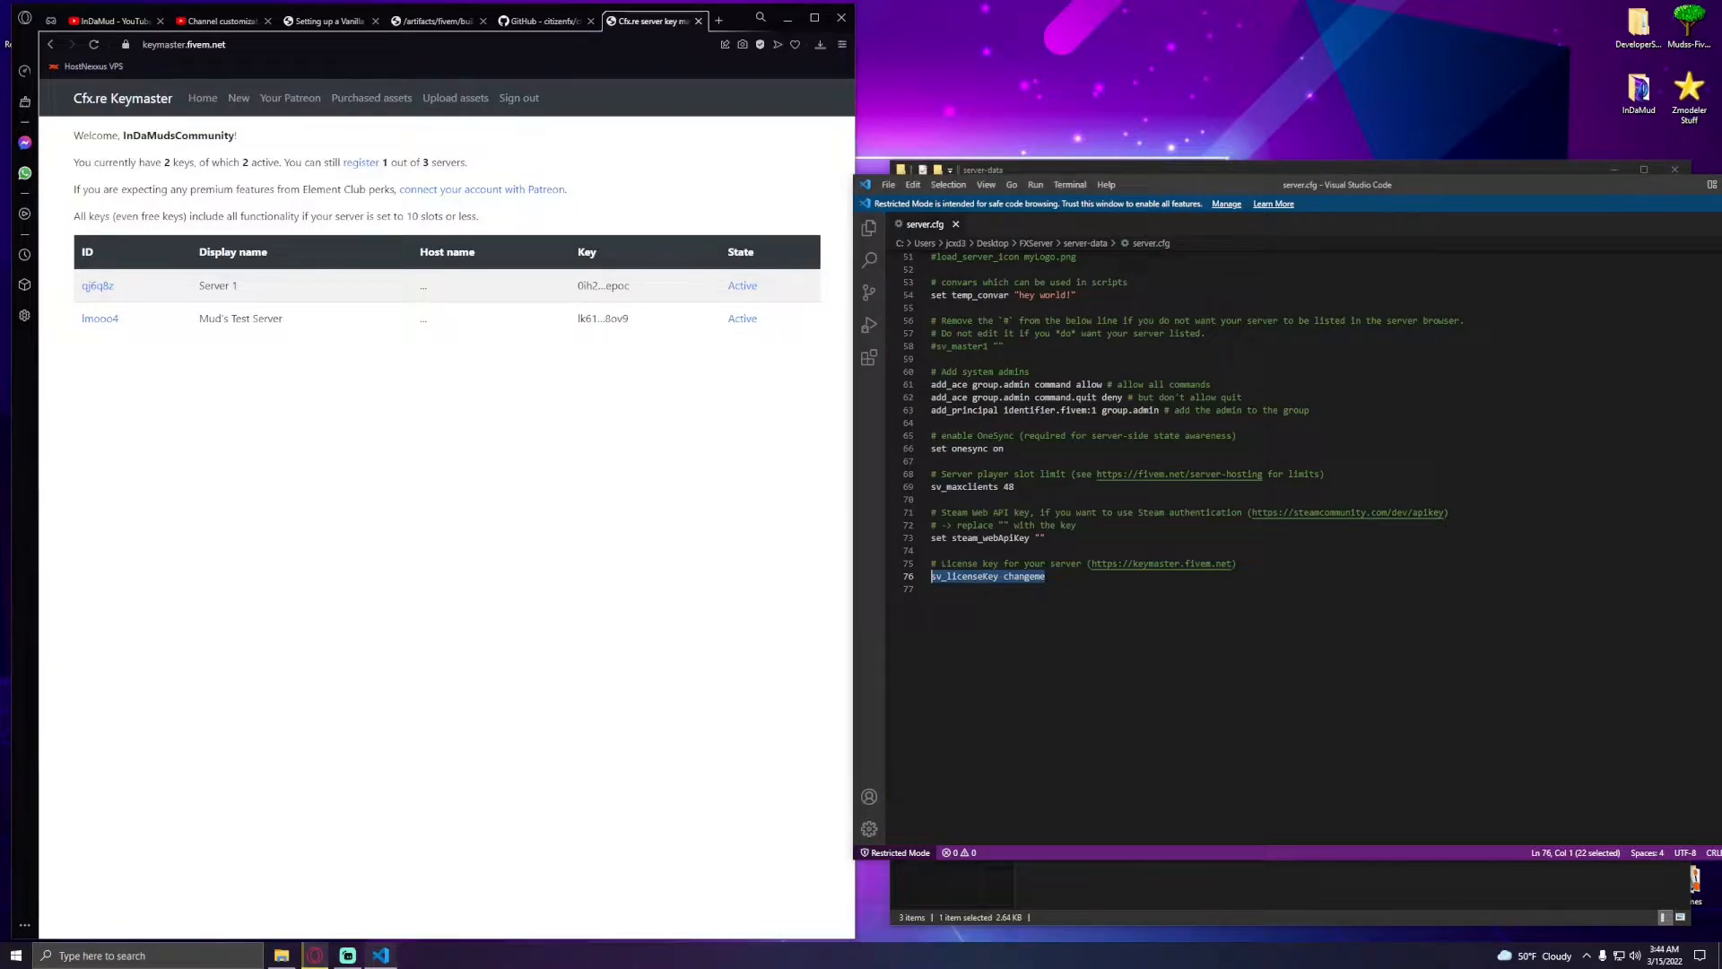
type("exec license")
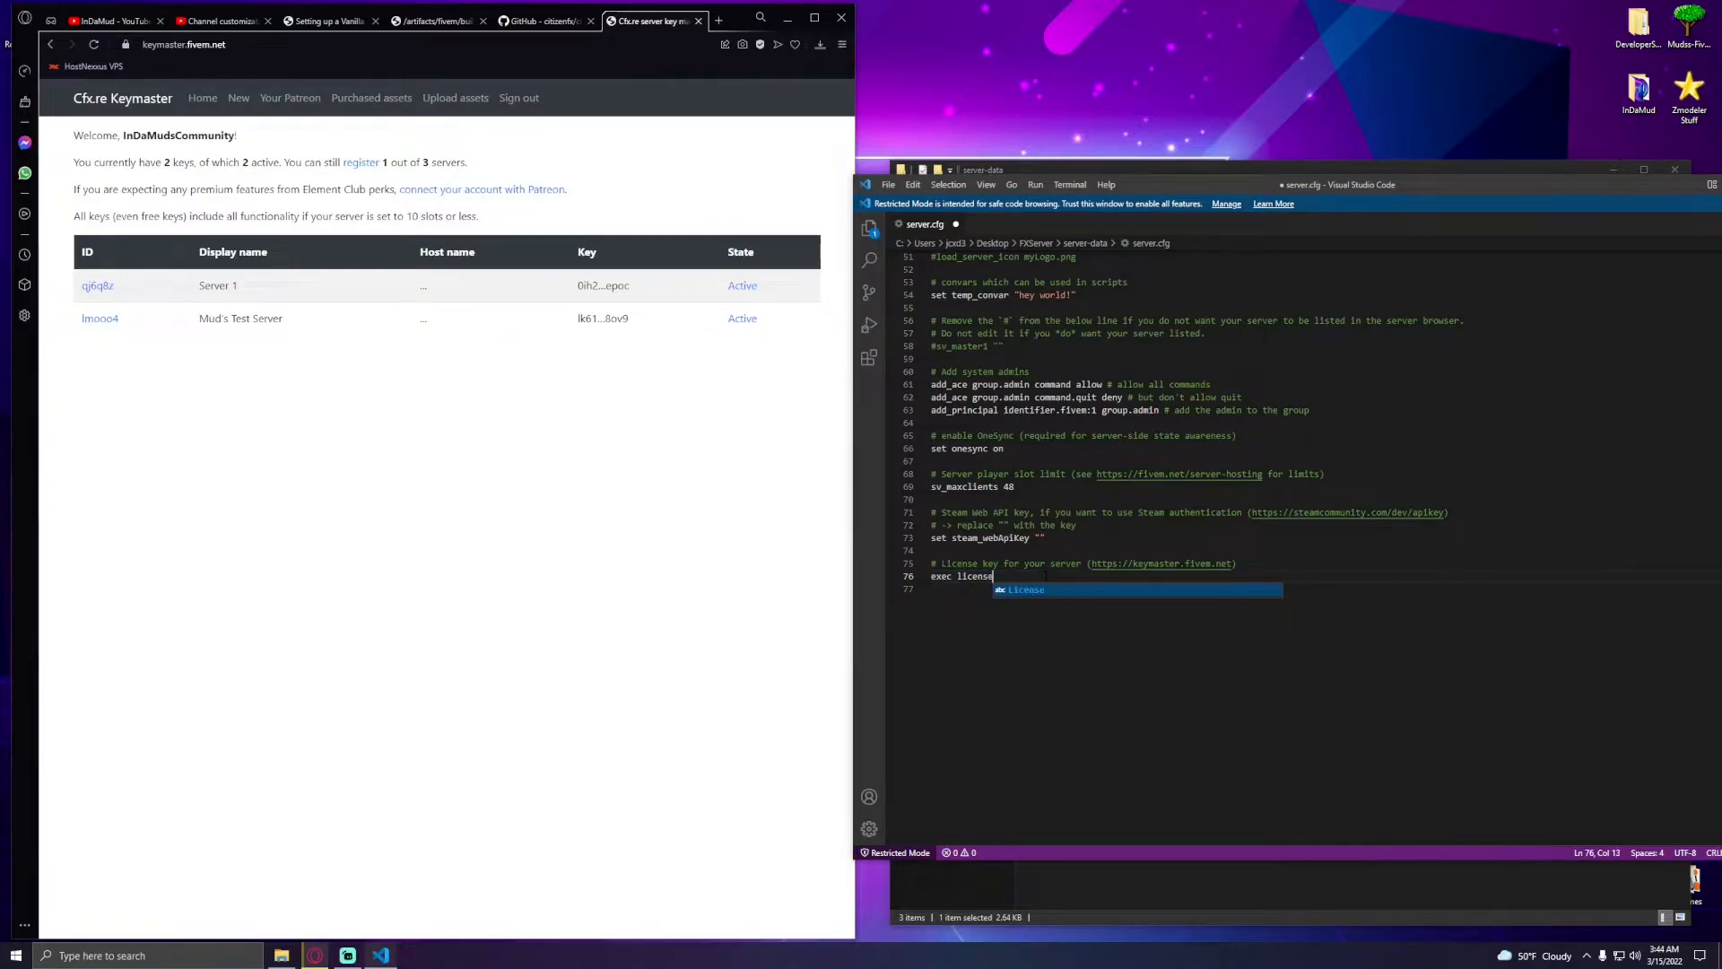
type("key.cfg")
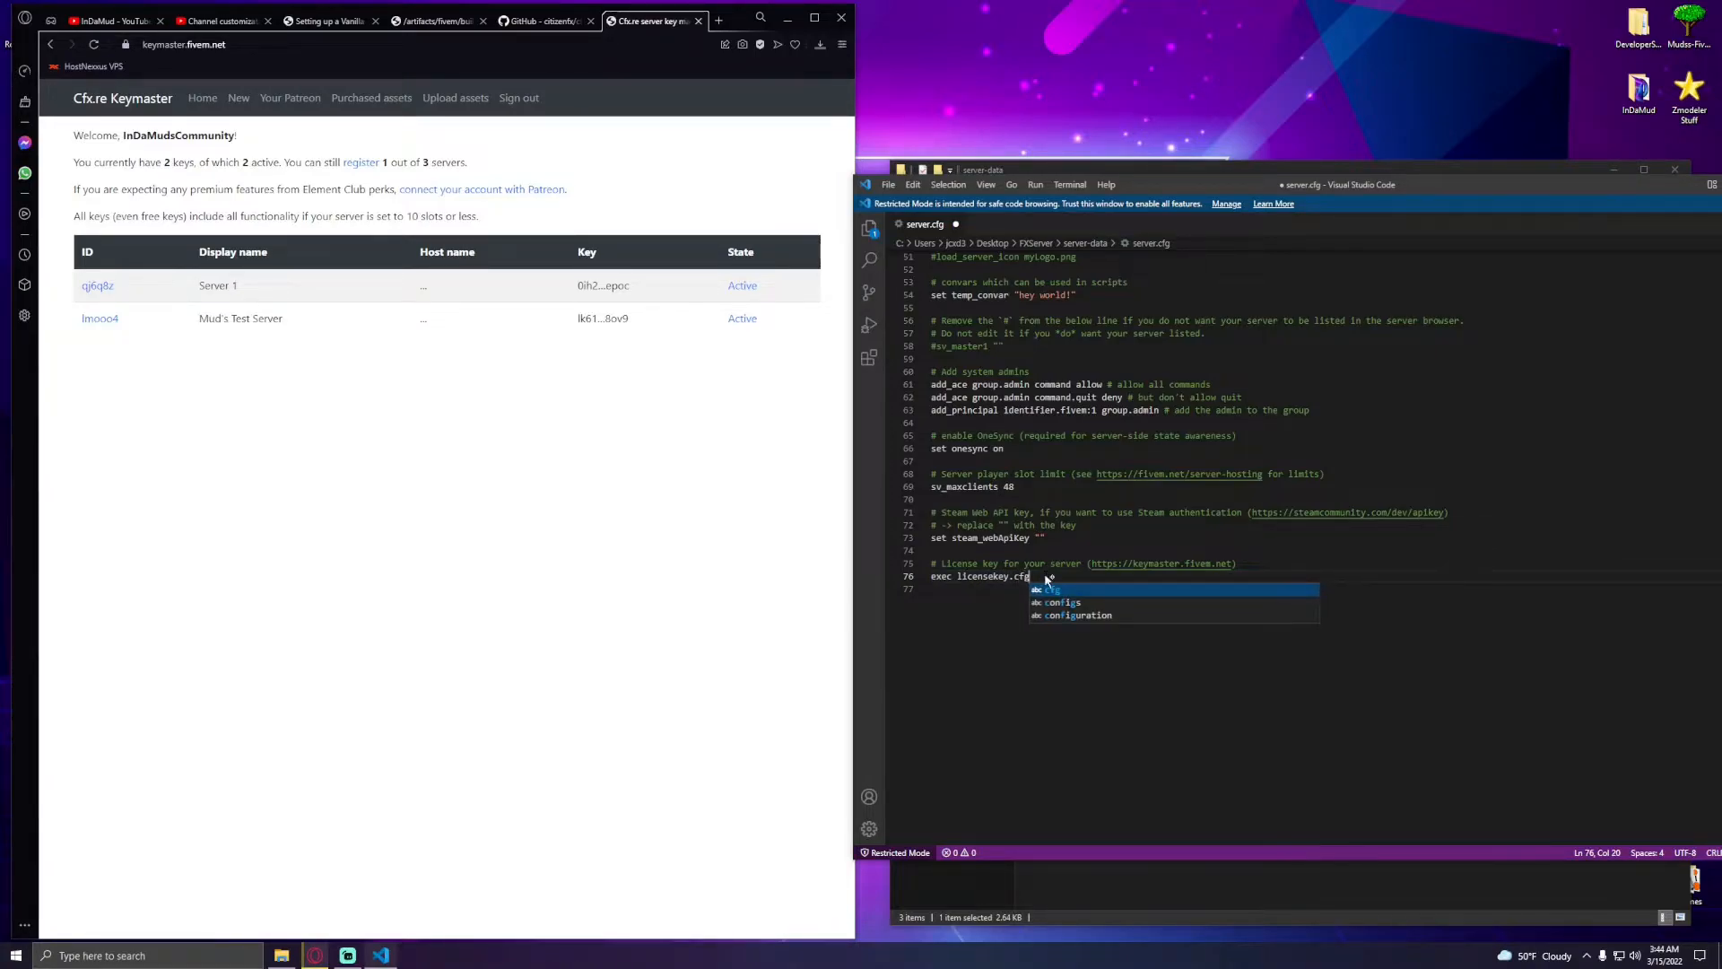
key("ctrl+s")
left_click_drag(1240, 187, 1320, 293)
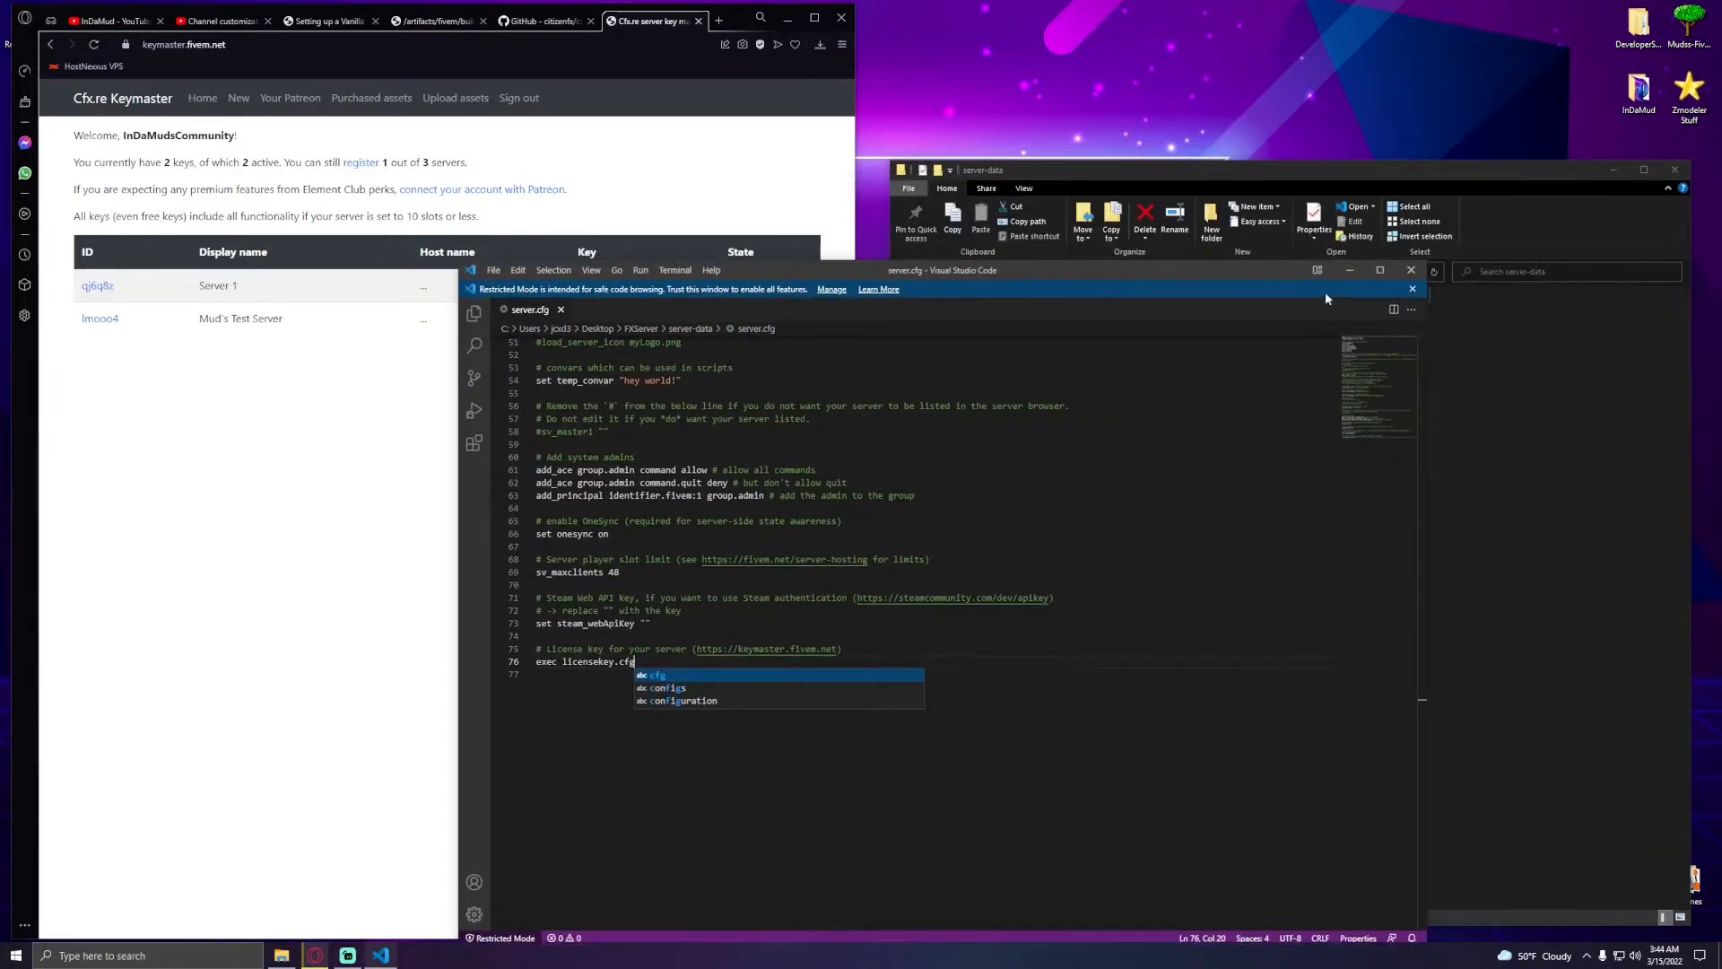
left_click(1412, 270)
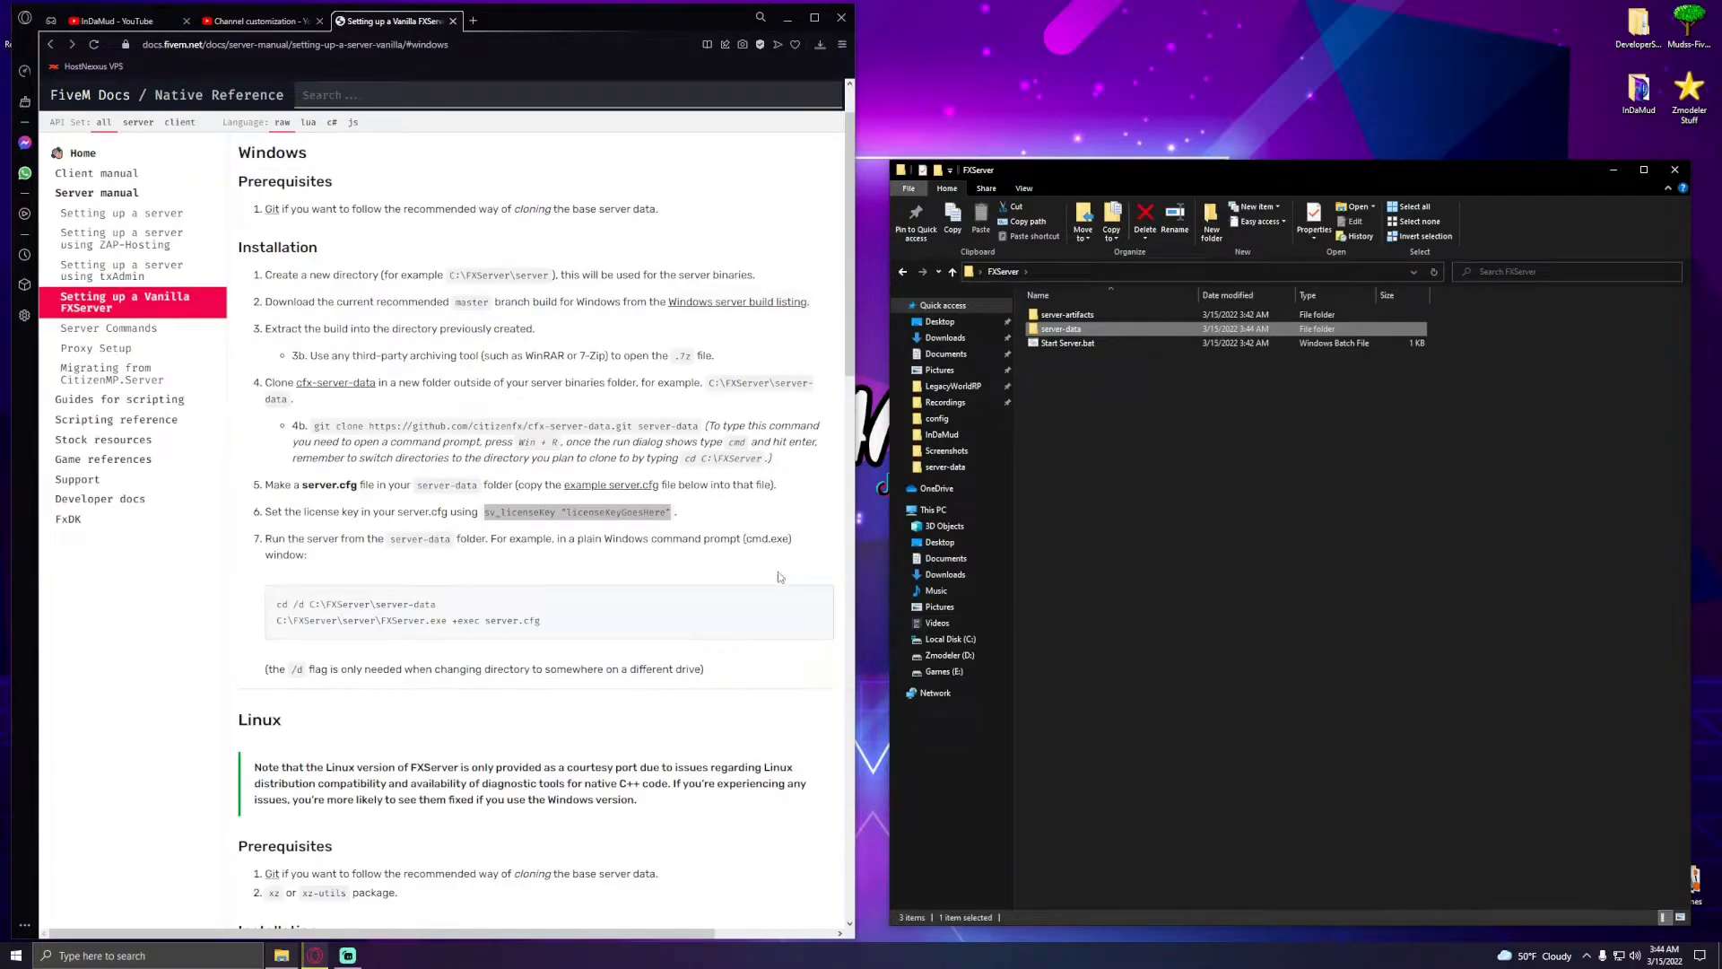
- Reopen server.cfg from server-data and set sv_hostname to "FXServer Tutorial"
left_click(749, 520)
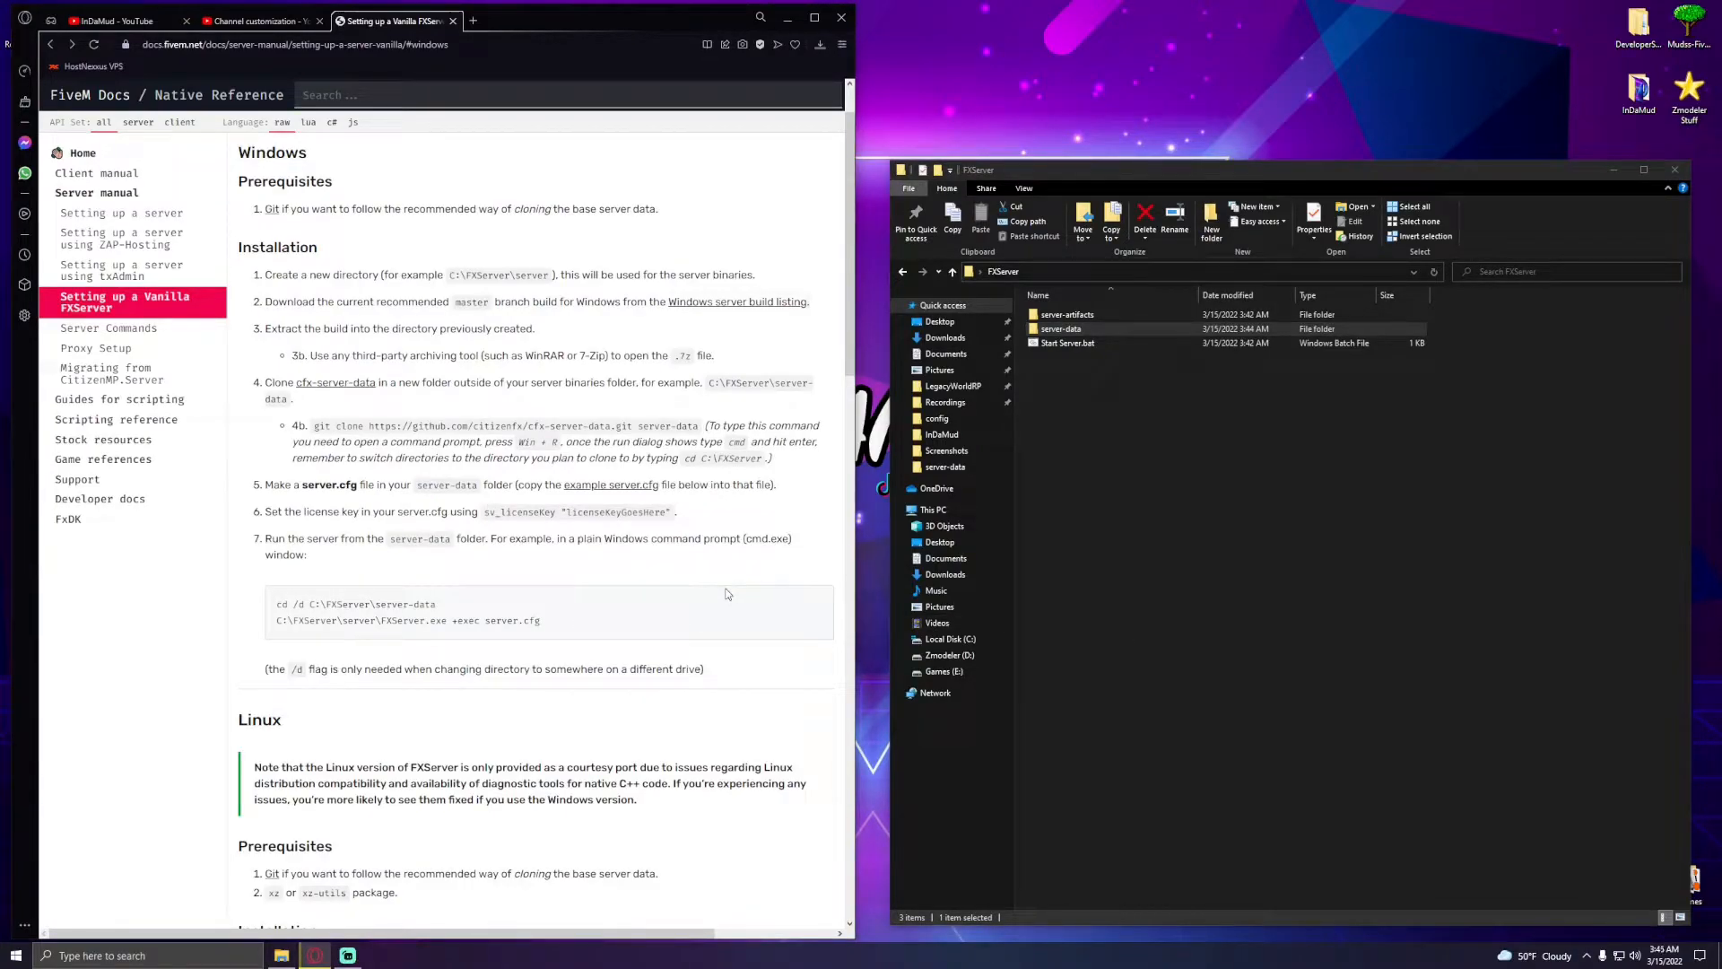
scroll(727, 594, "down", 5)
scroll(671, 668, "up", 6)
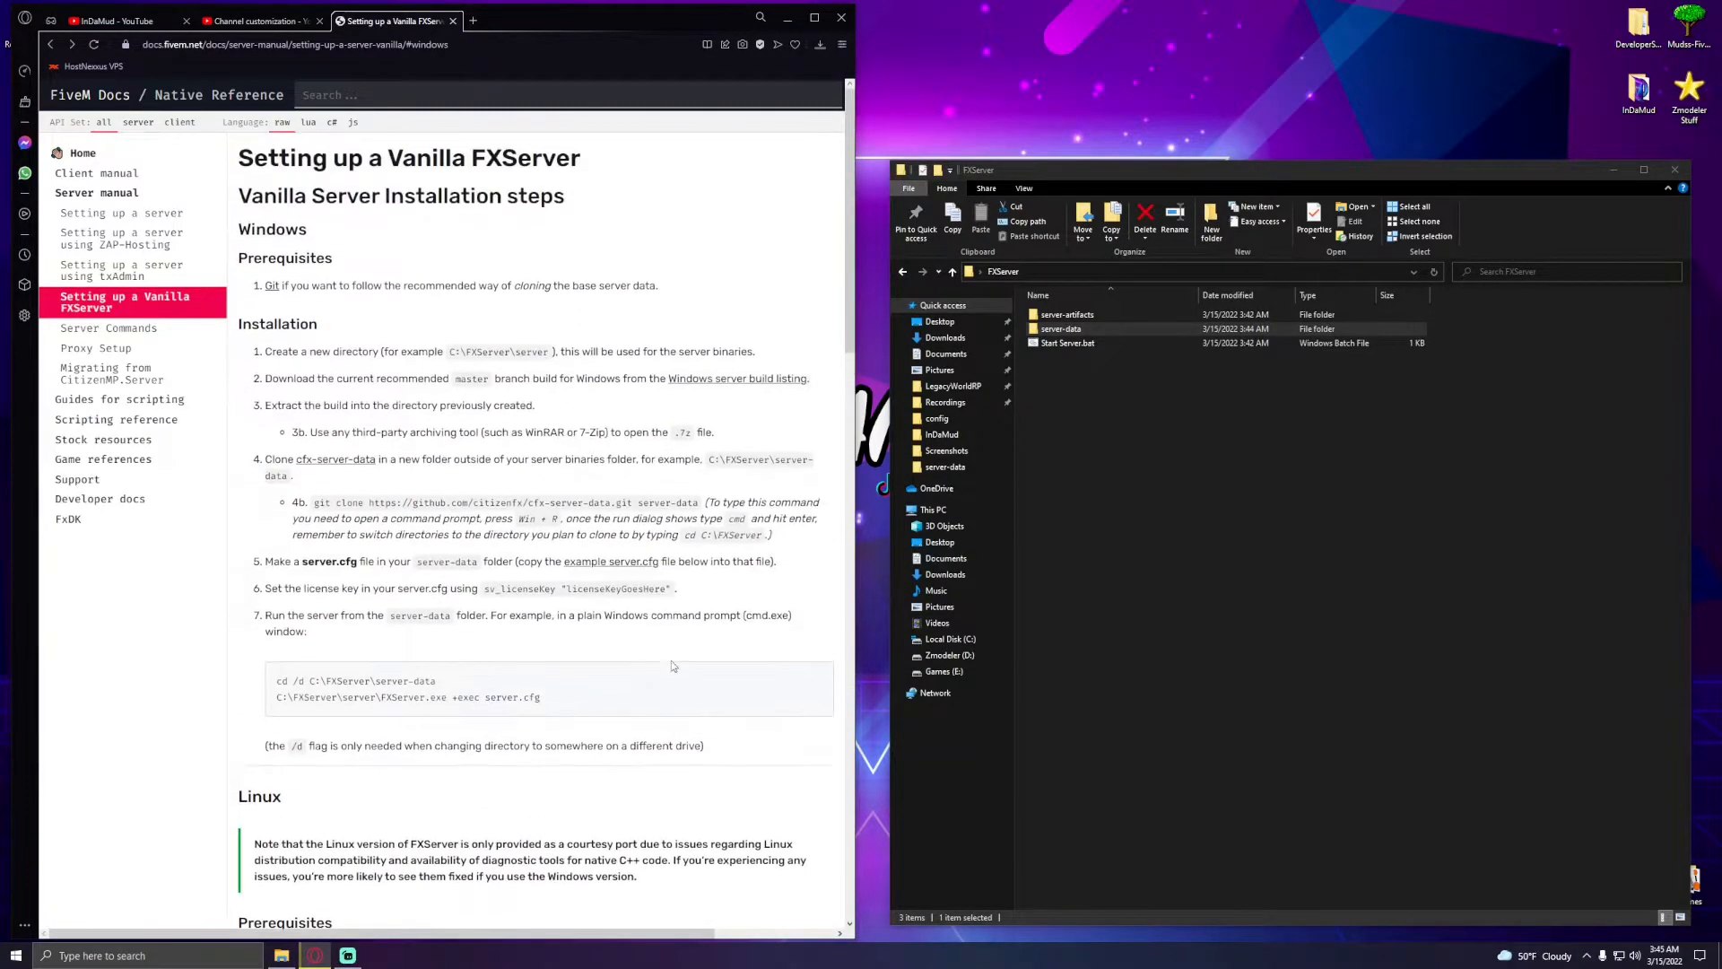
left_click(1084, 327)
double_click(1085, 327)
left_click(1065, 358)
double_click(1066, 358)
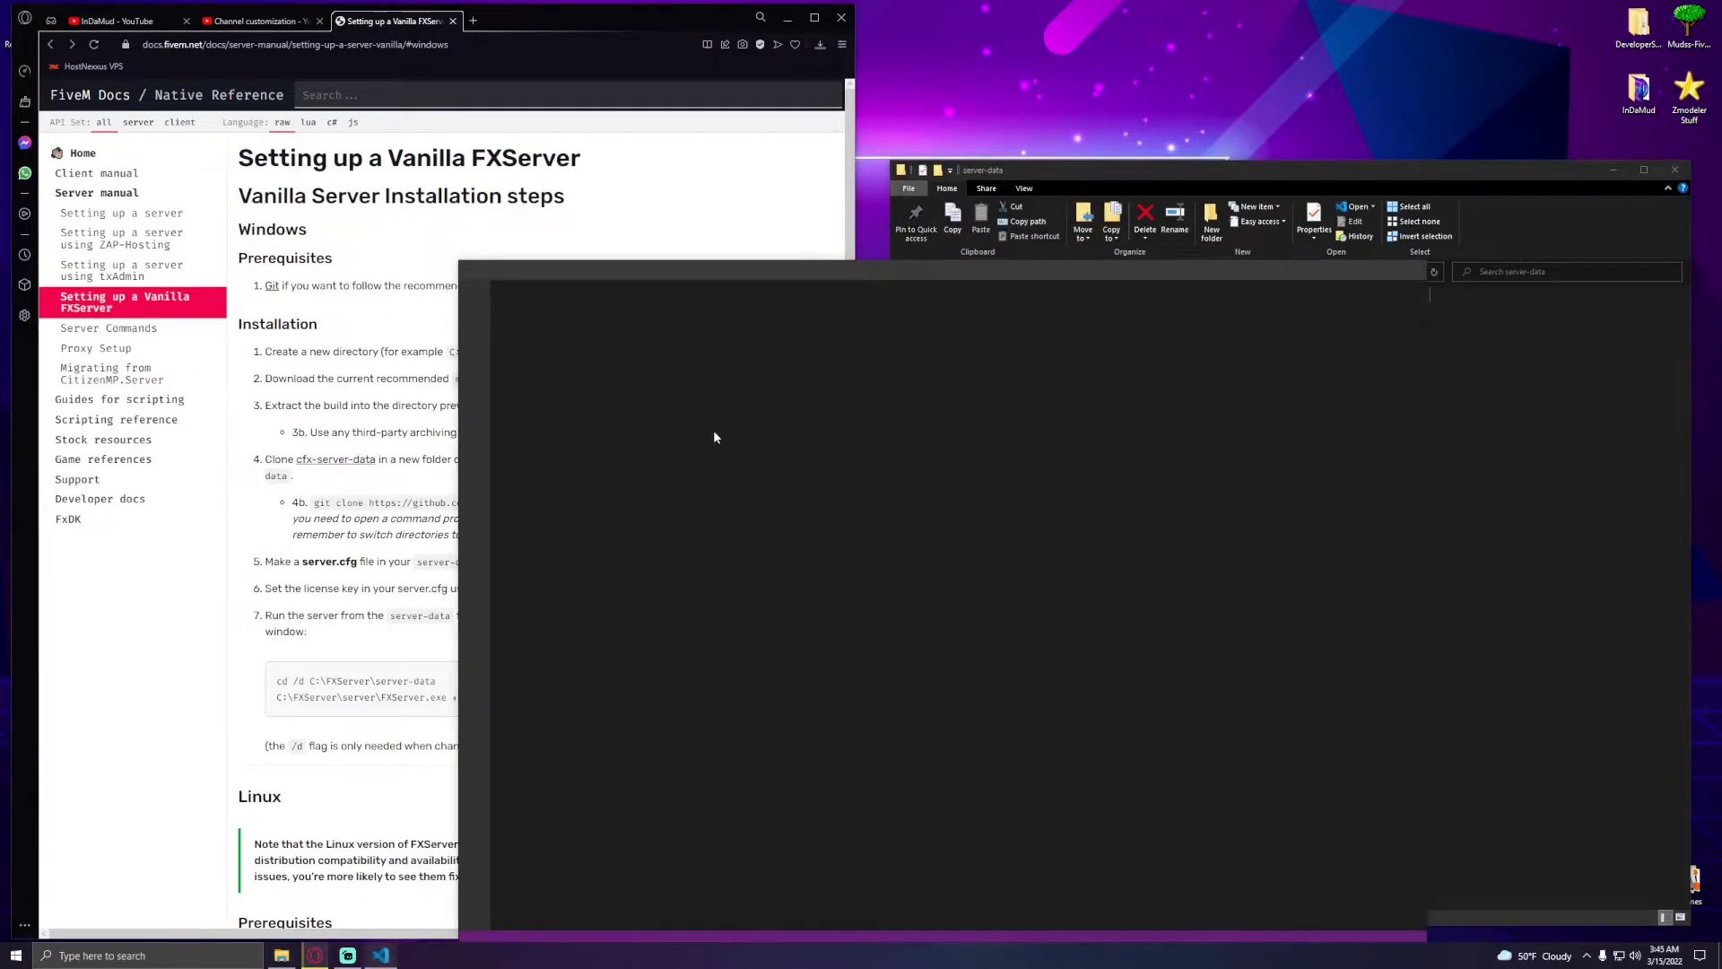
scroll(941, 628, "down", 2)
left_click_drag(738, 603, 739, 593)
type("FXS")
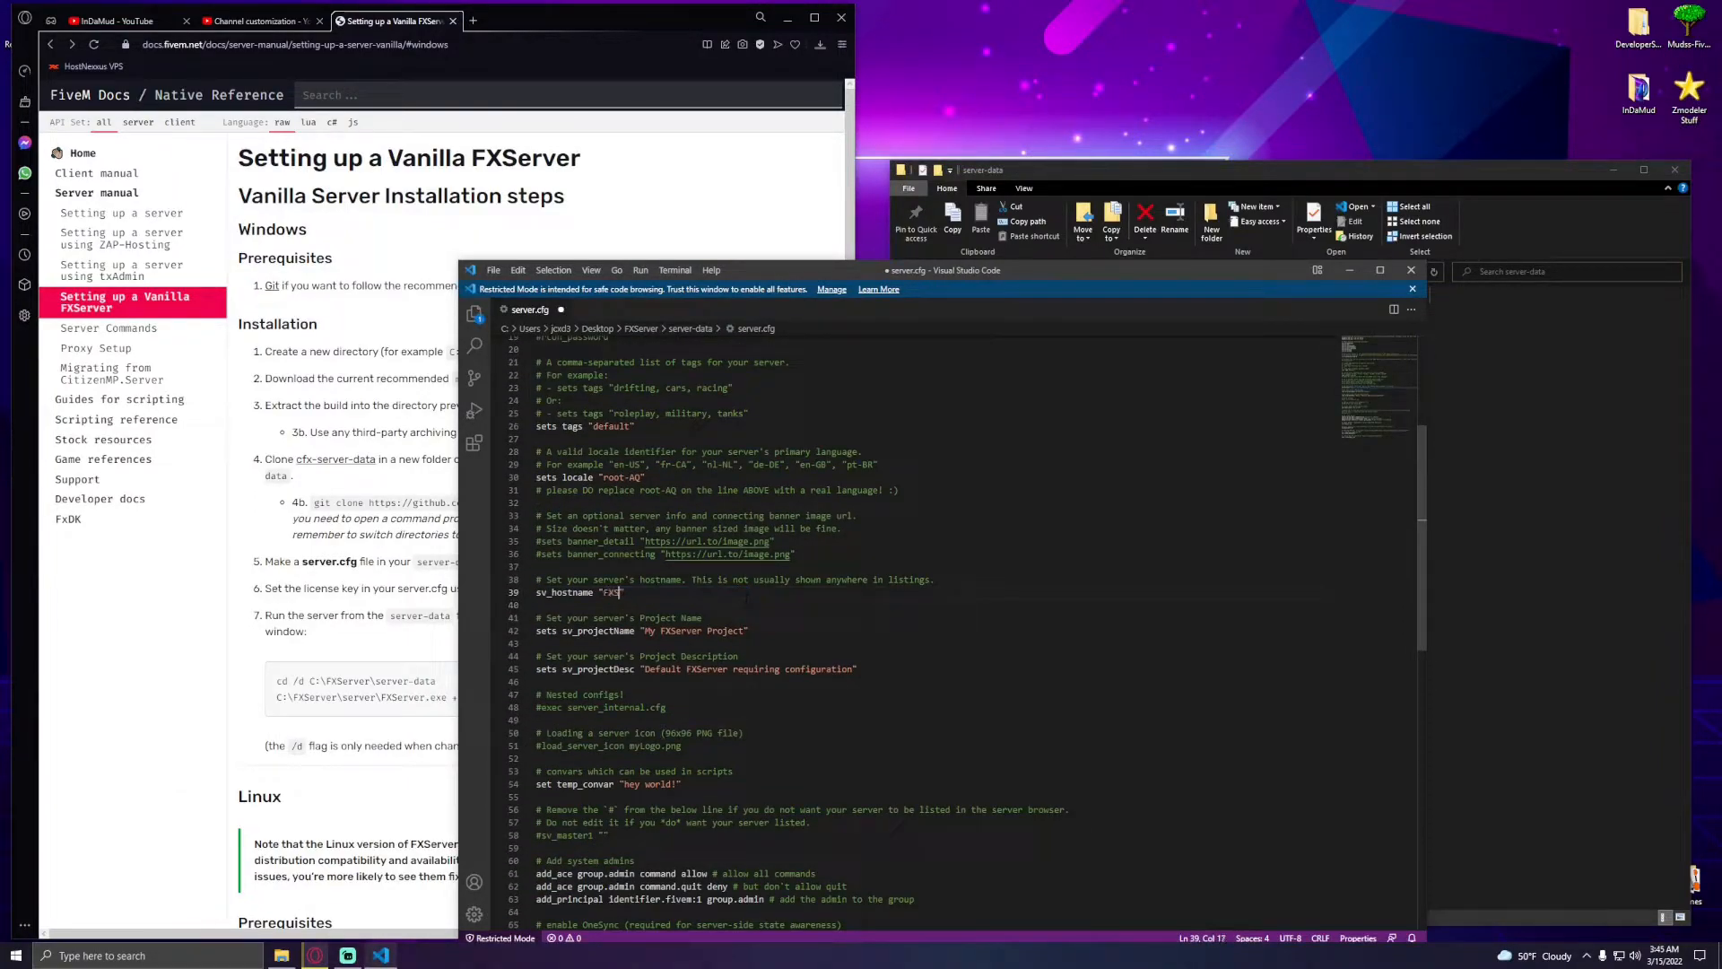
type("erver Tutorial")
left_click(1010, 273)
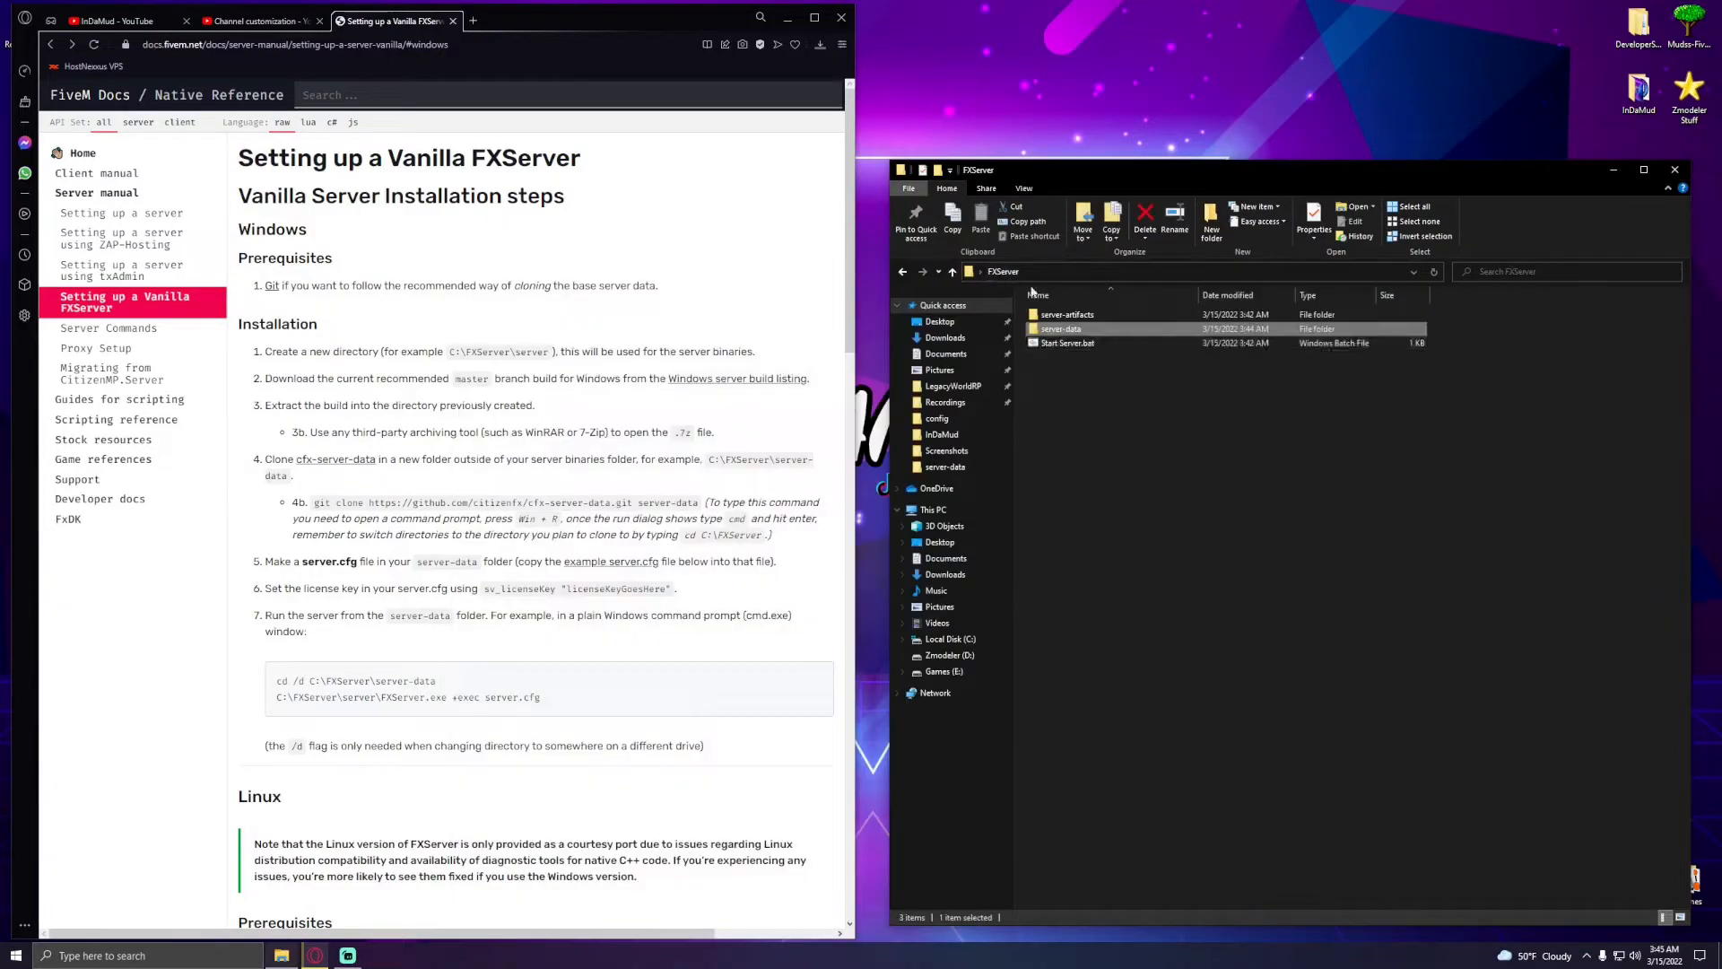
- Launch Start Server.bat to start the FXServer and answer the Windows Defender Firewall alert
double_click(1110, 344)
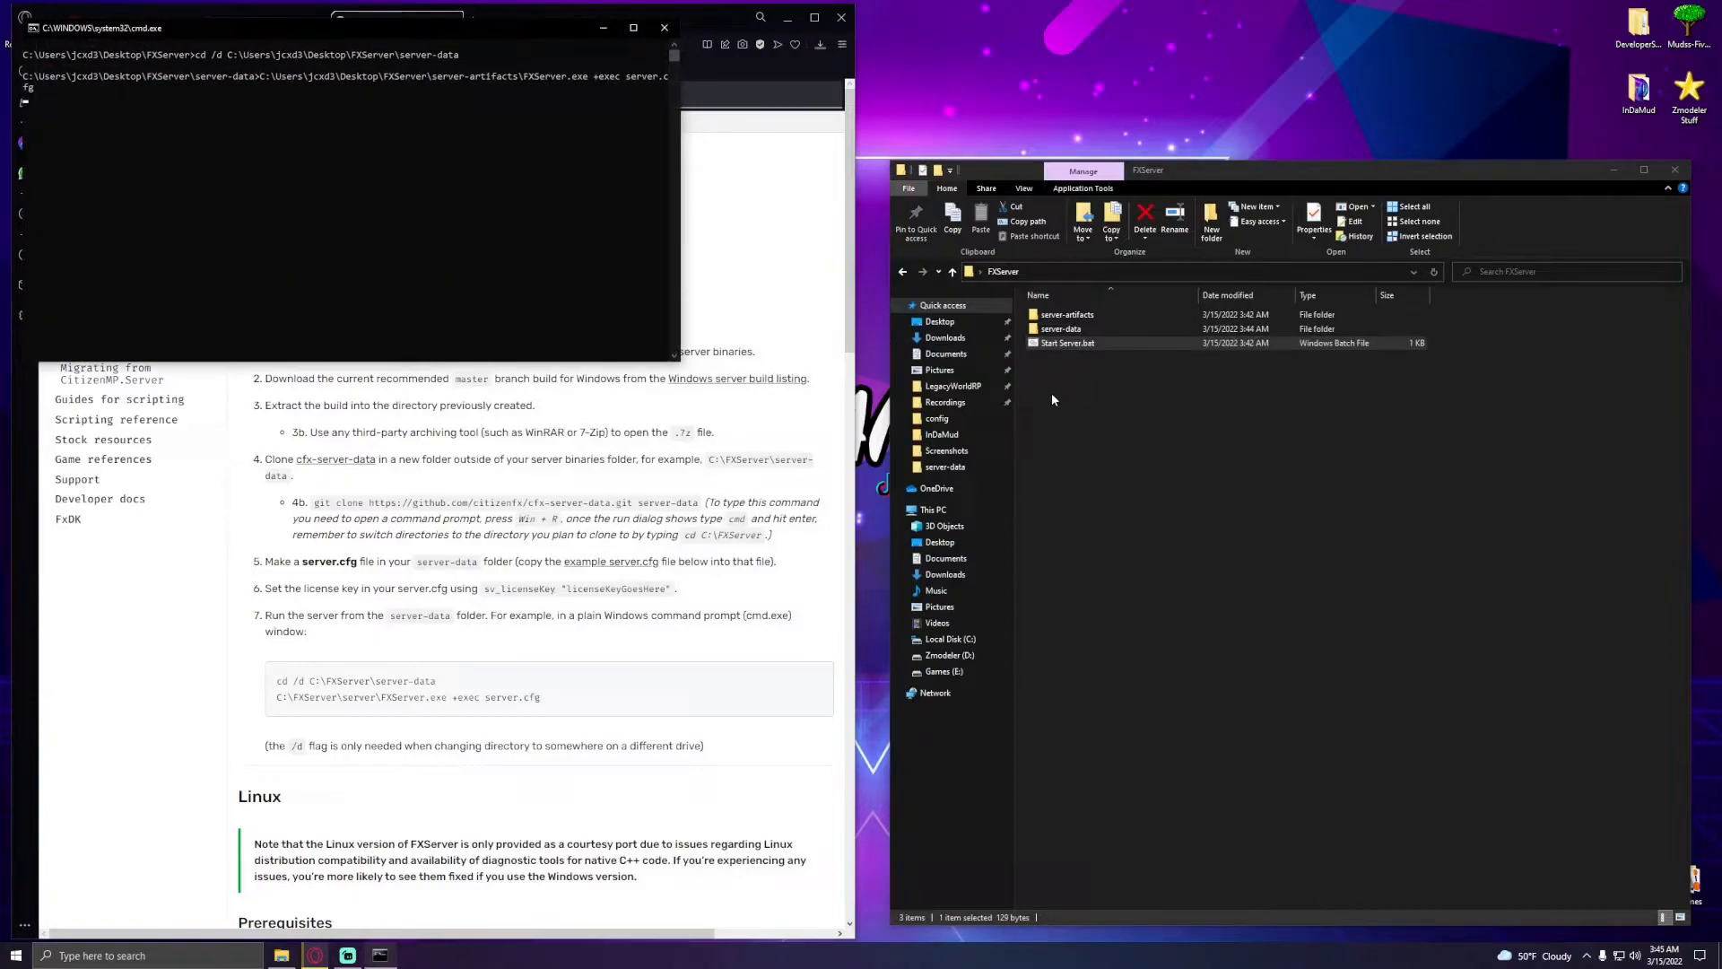
left_click(793, 26)
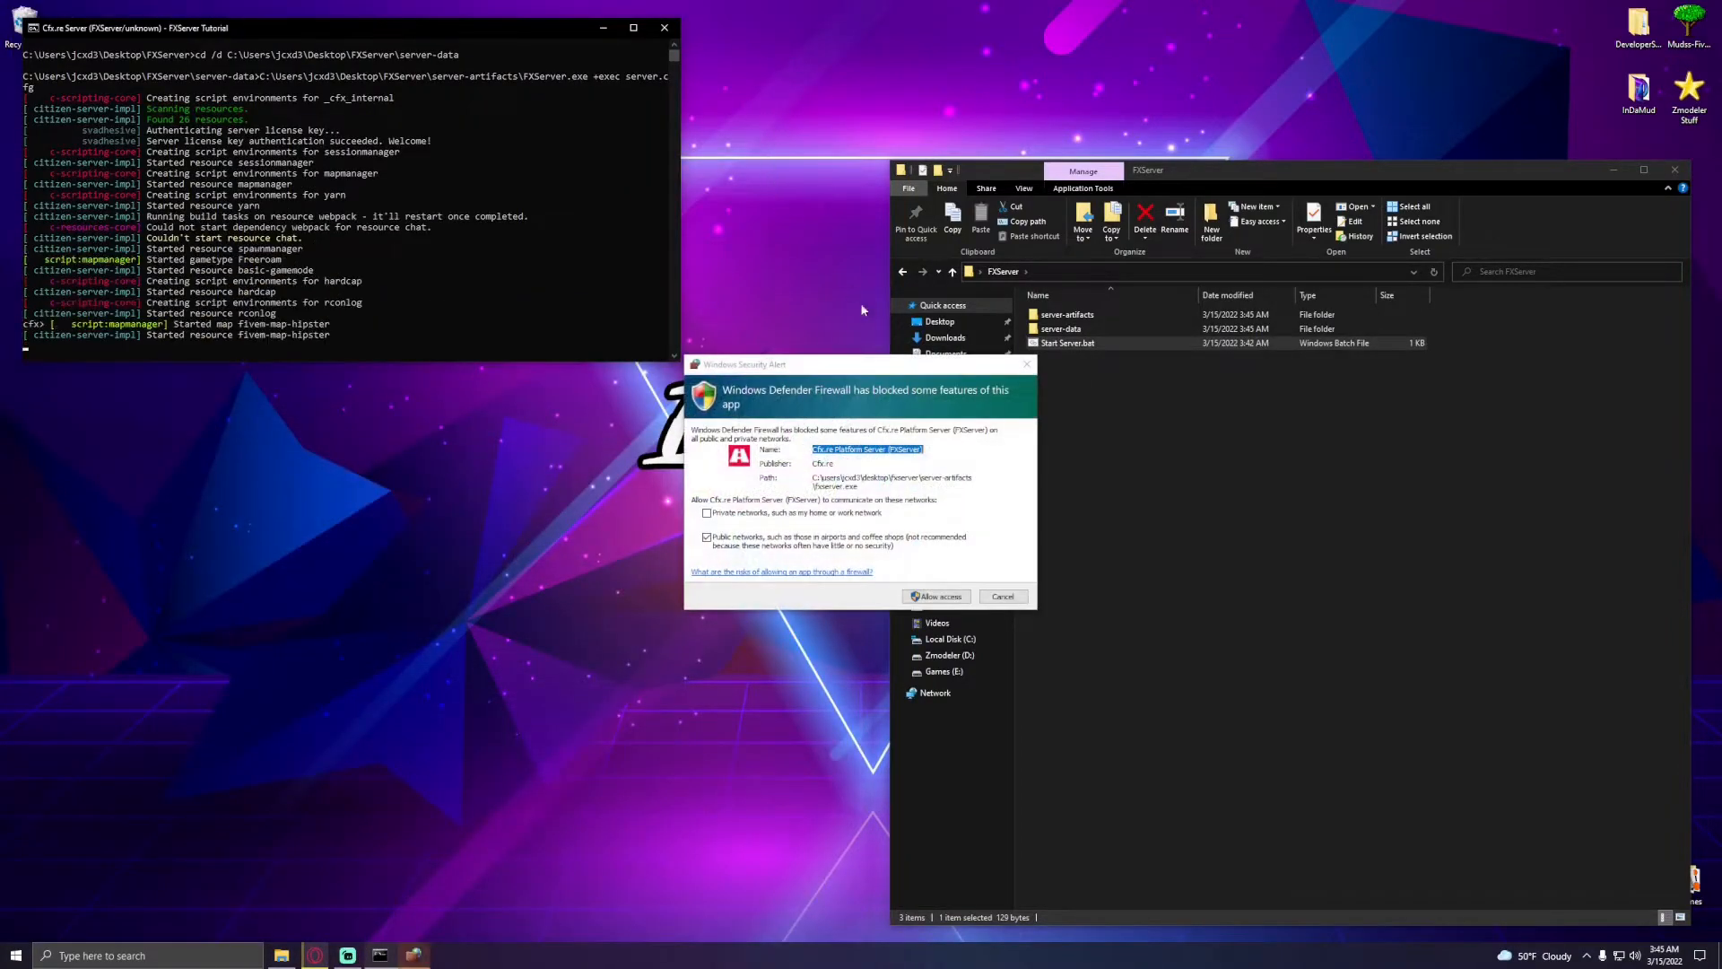
left_click_drag(807, 364, 714, 317)
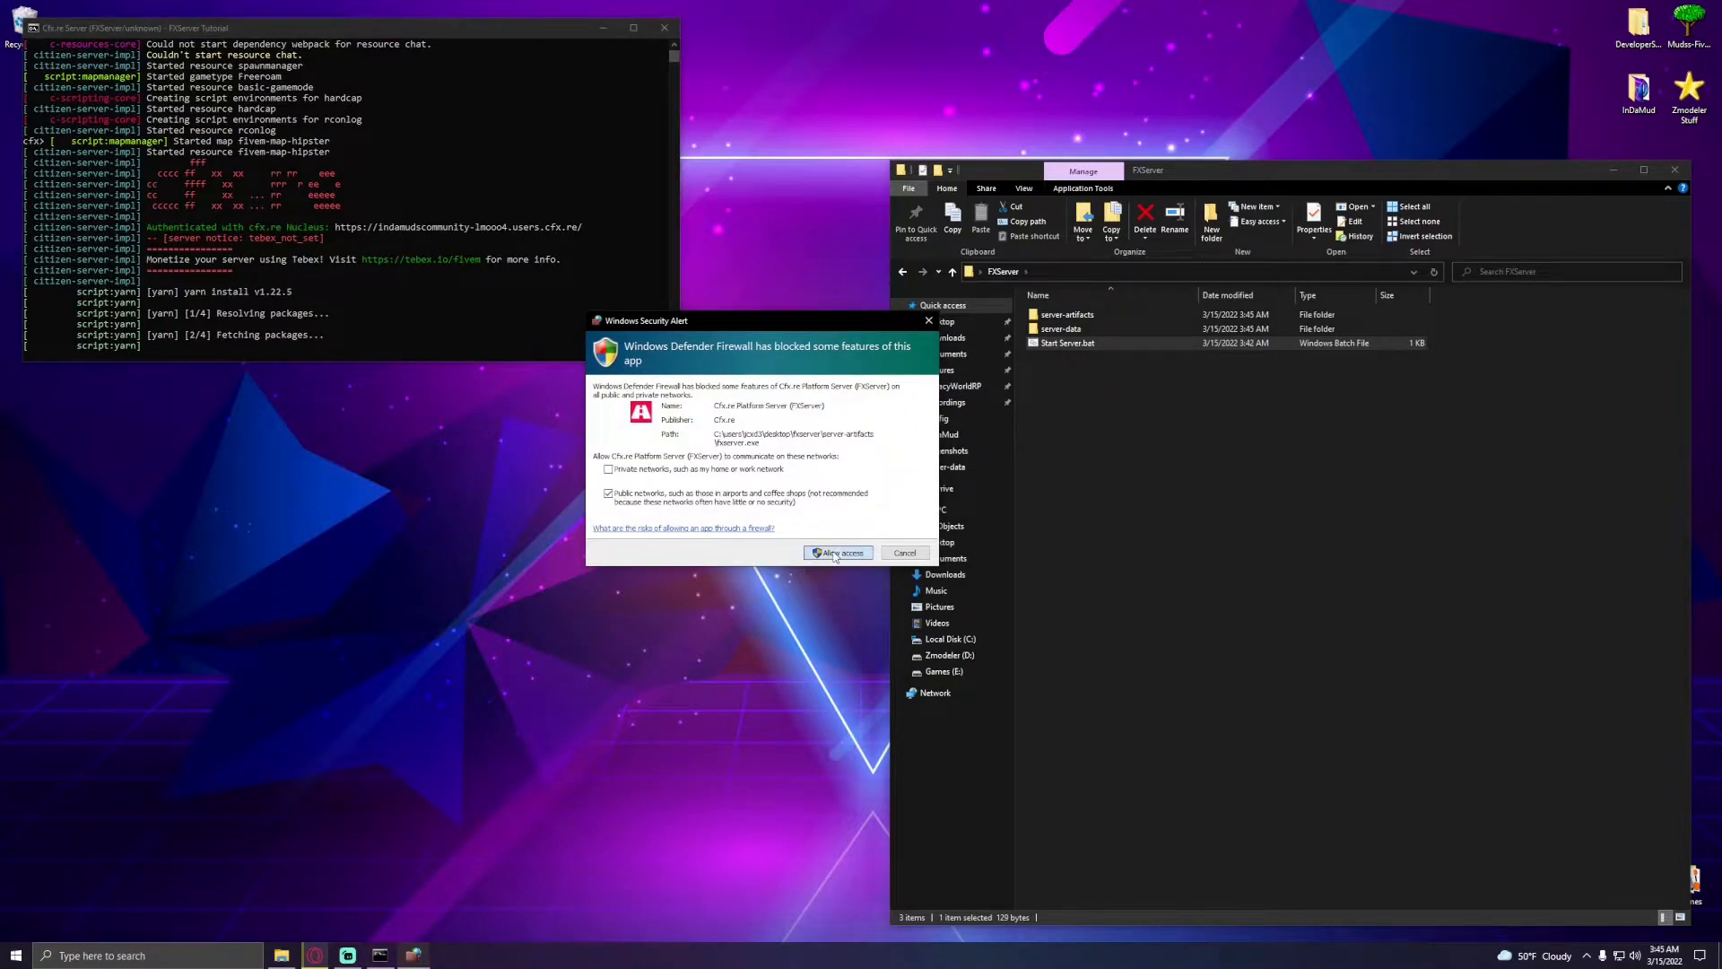
left_click(380, 34)
left_click_drag(380, 34, 386, 71)
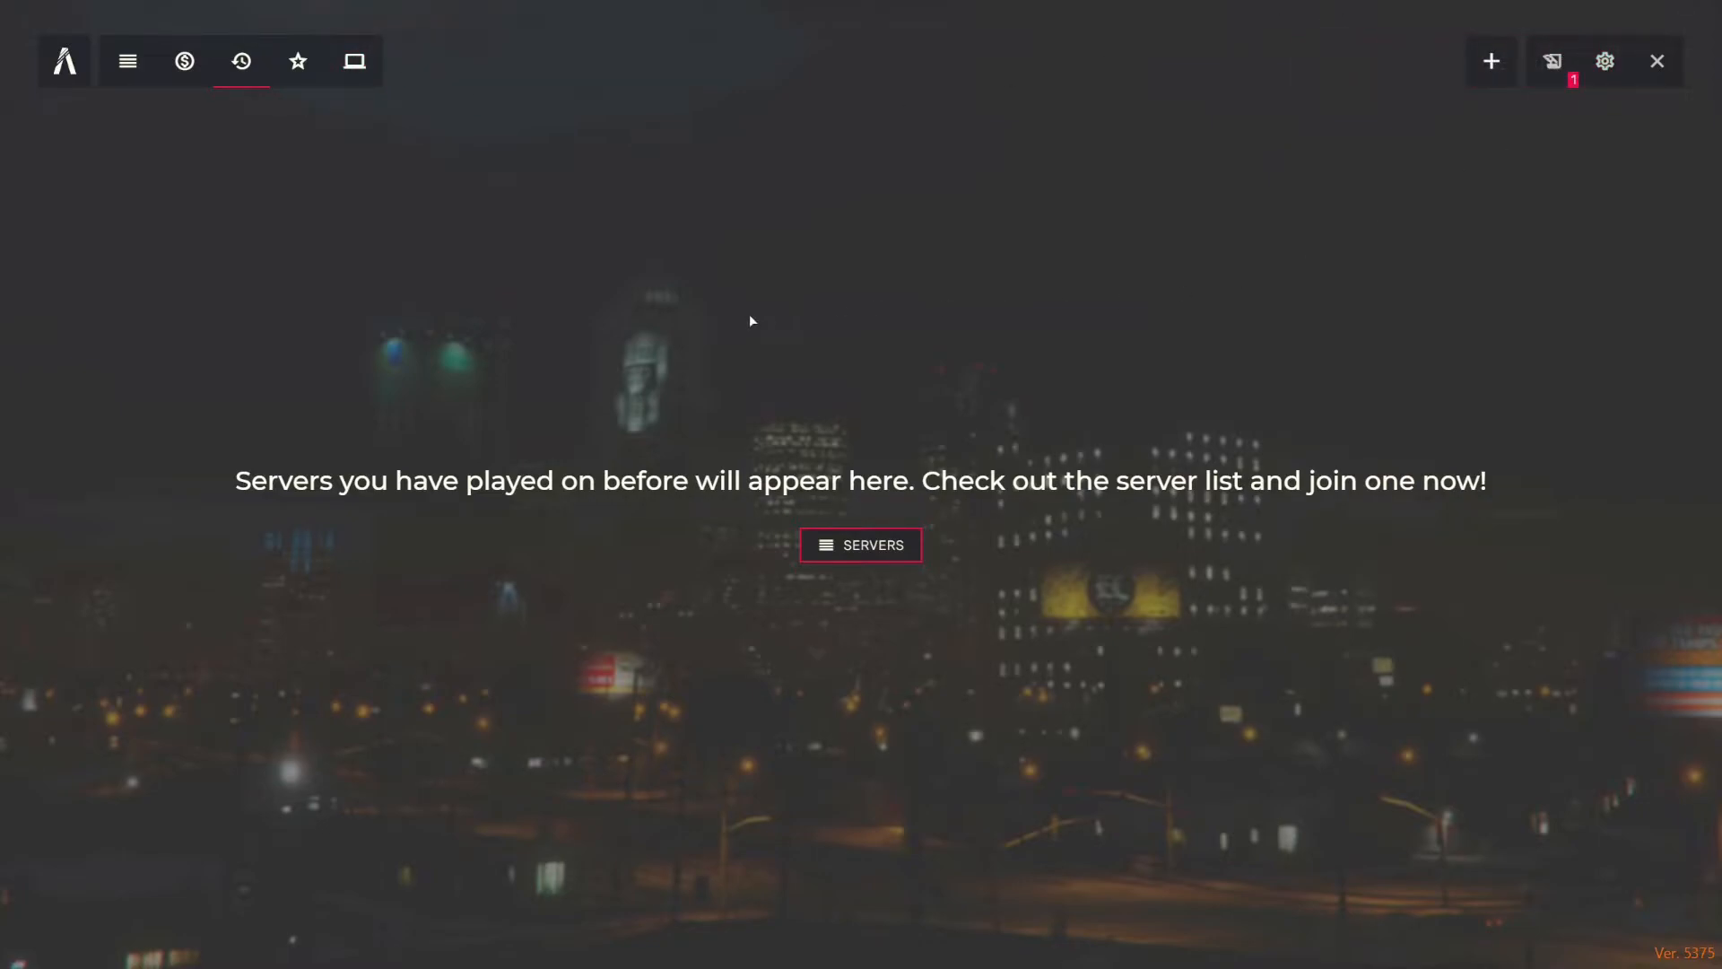
- Open the FiveM client console and connect to localhost
key("F8")
type("connect loclahos")
key("BackSpace")
key("BackSpace")
key("BackSpace")
key("BackSpace")
key("BackSpace")
type("alhost")
key("Return")
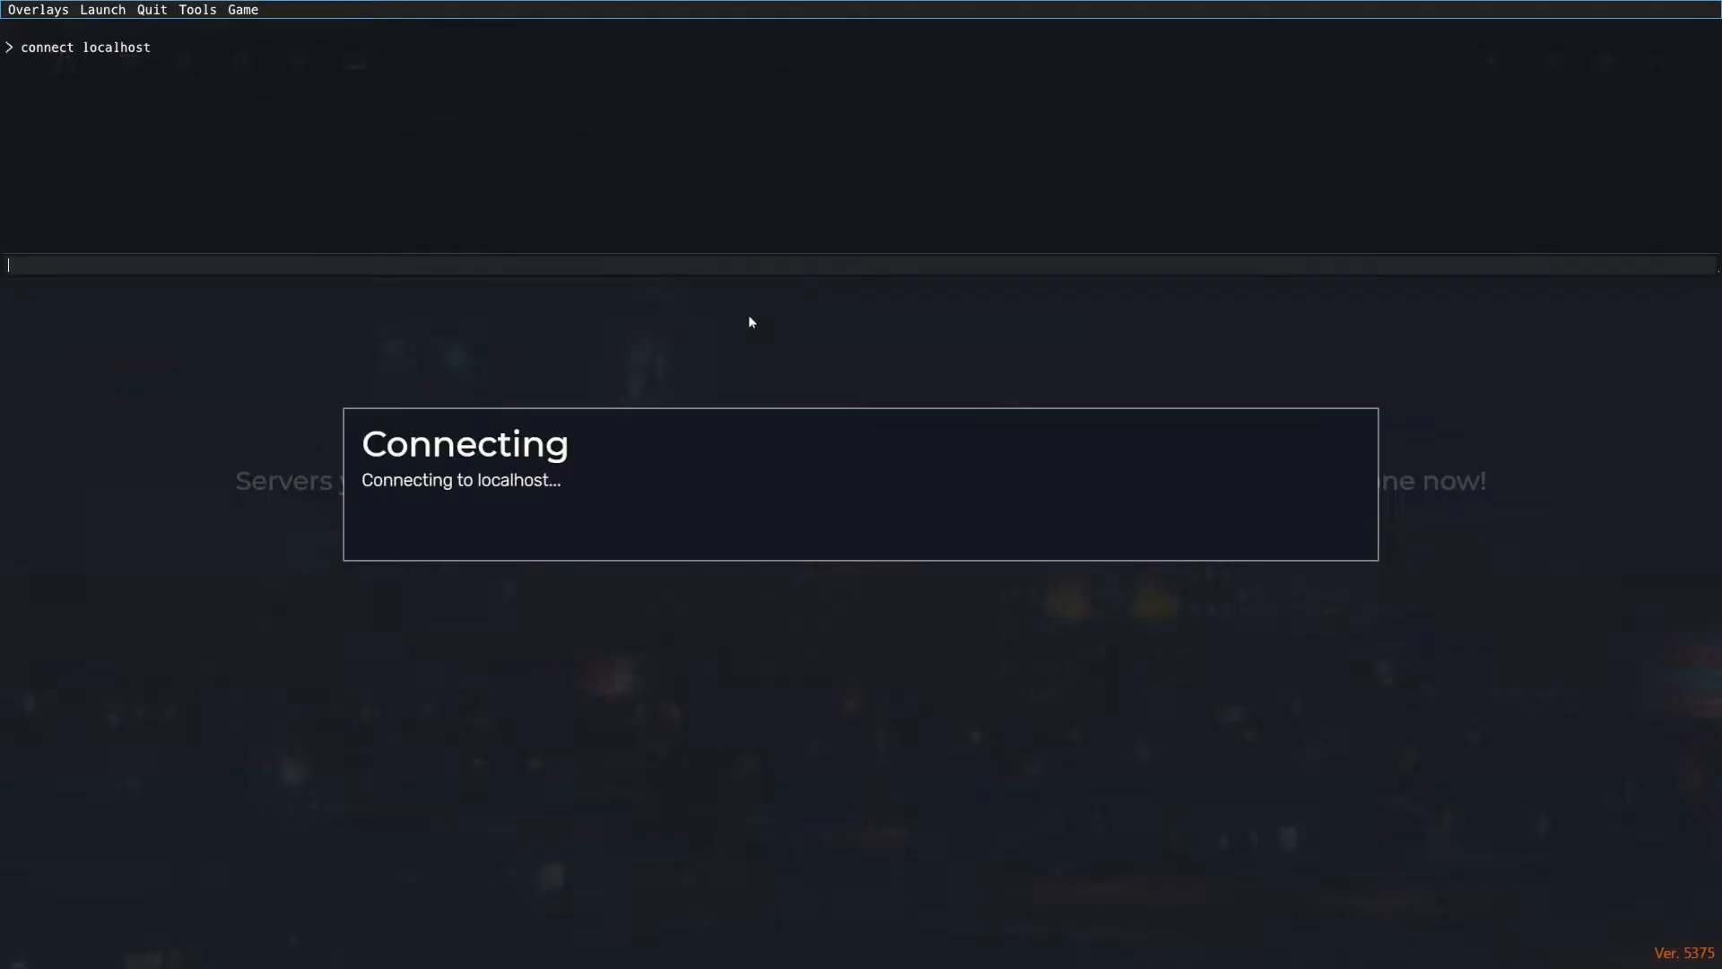
key("F8")
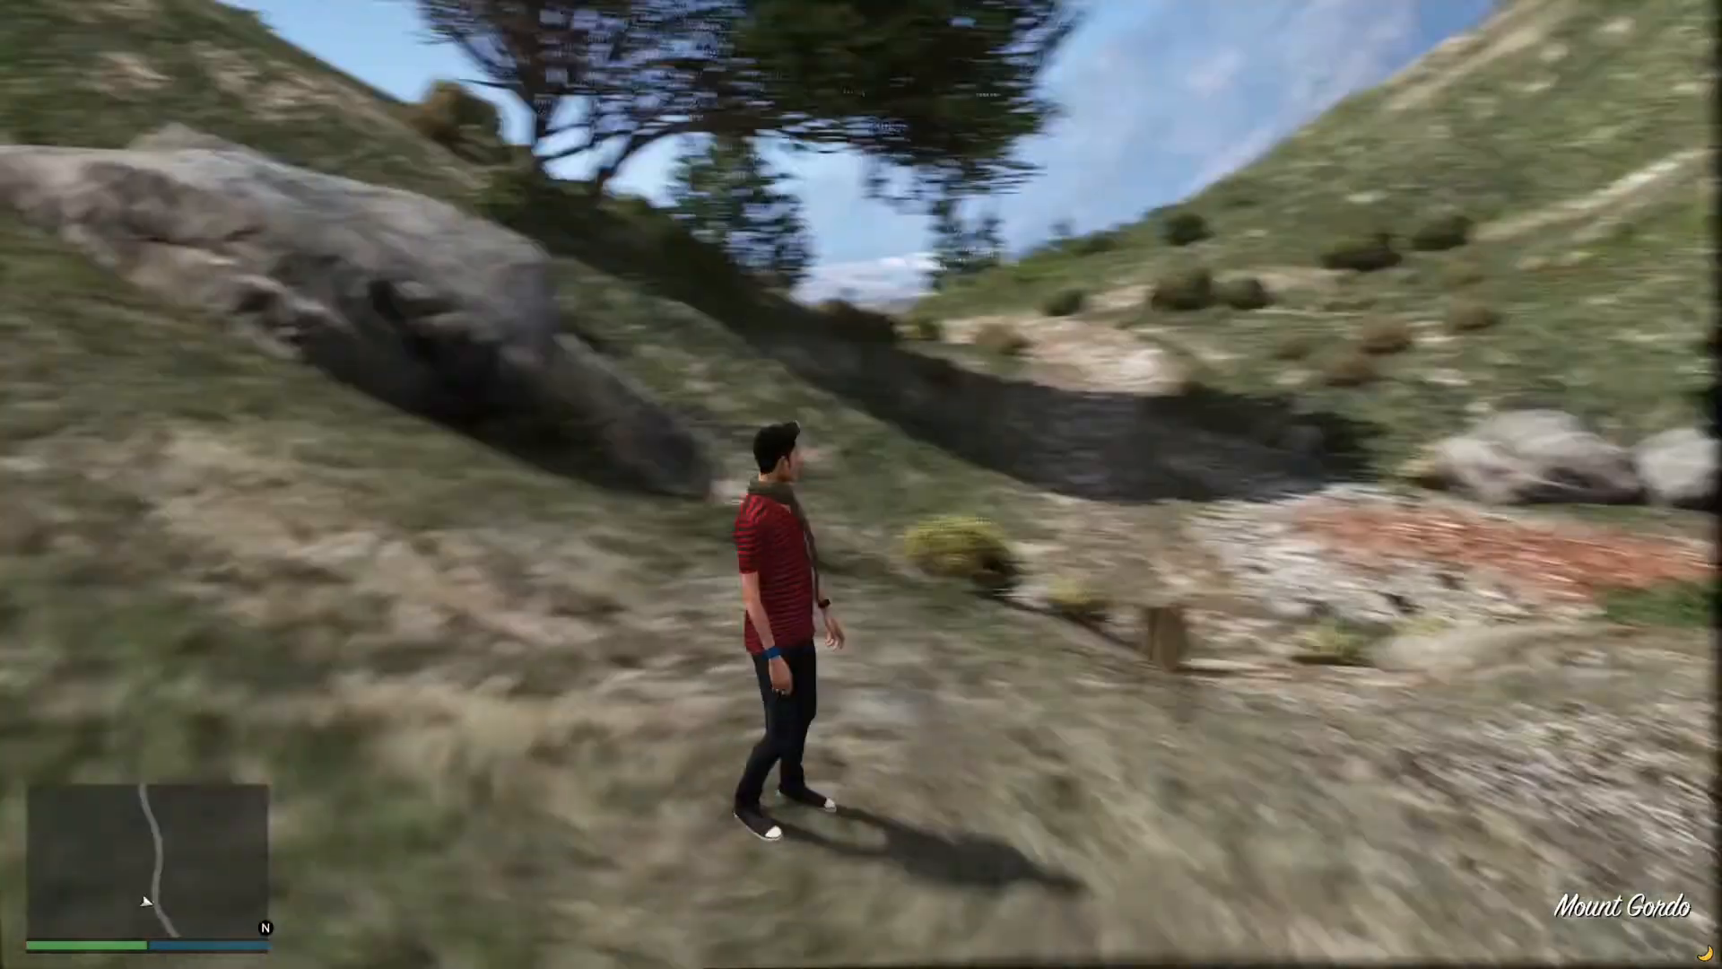
- Move the character around in-game to test the local server
key("d")
key("w")
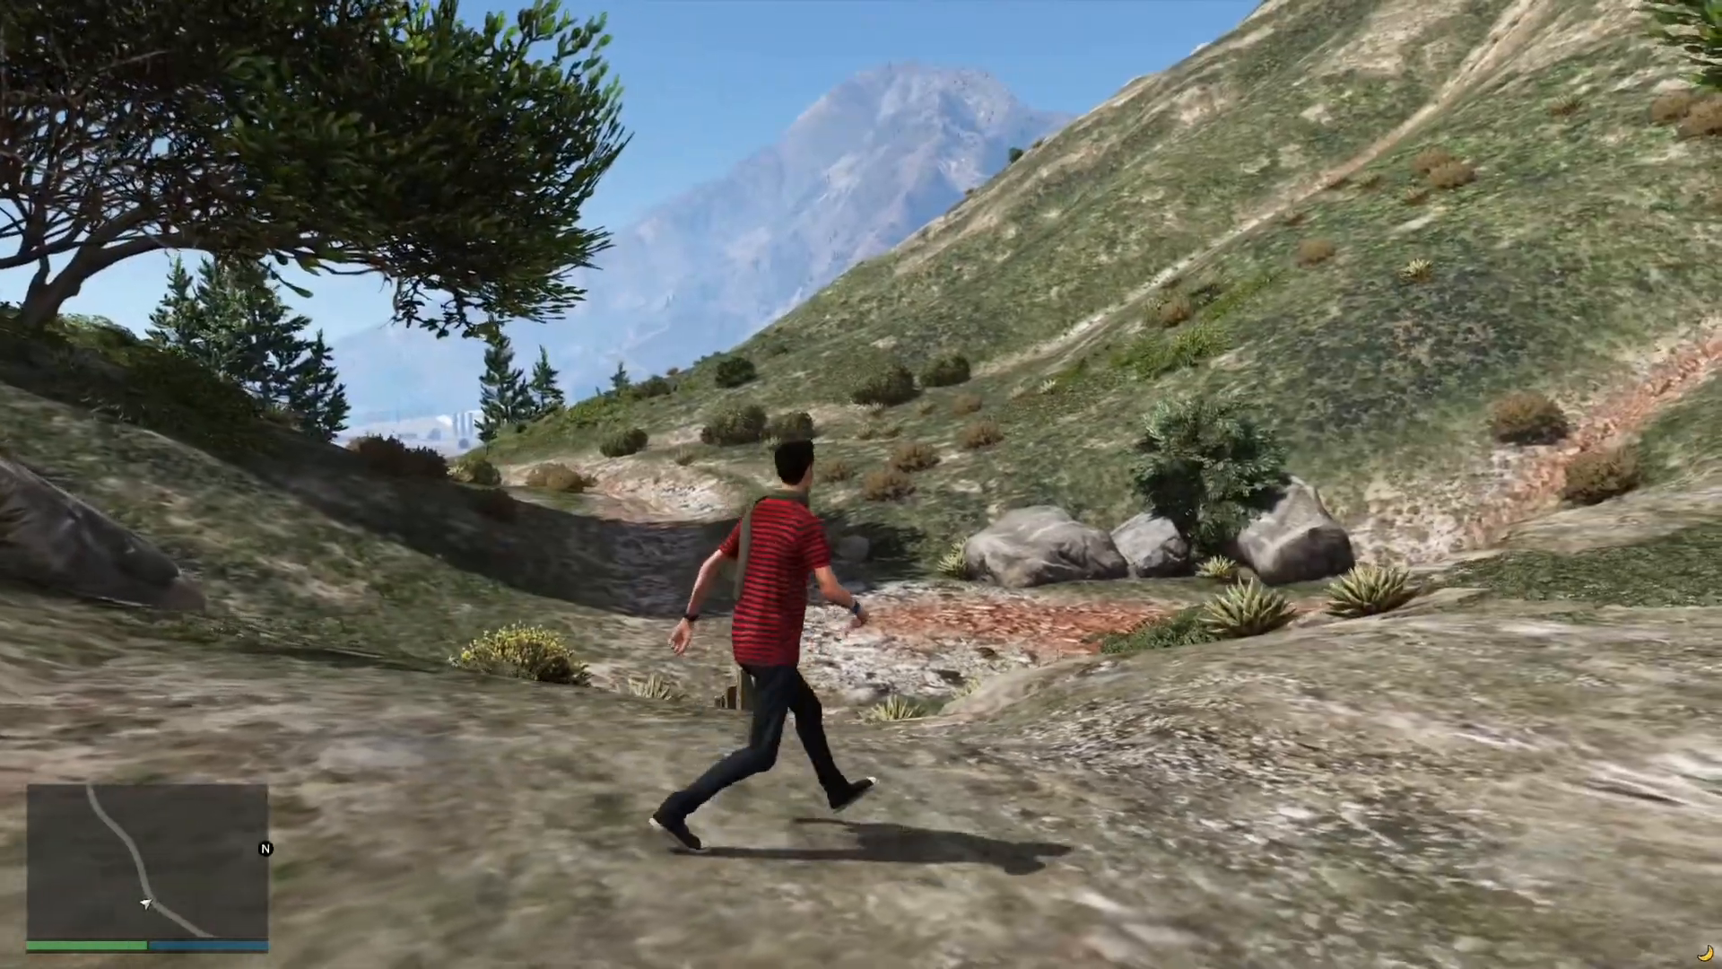
key("w")
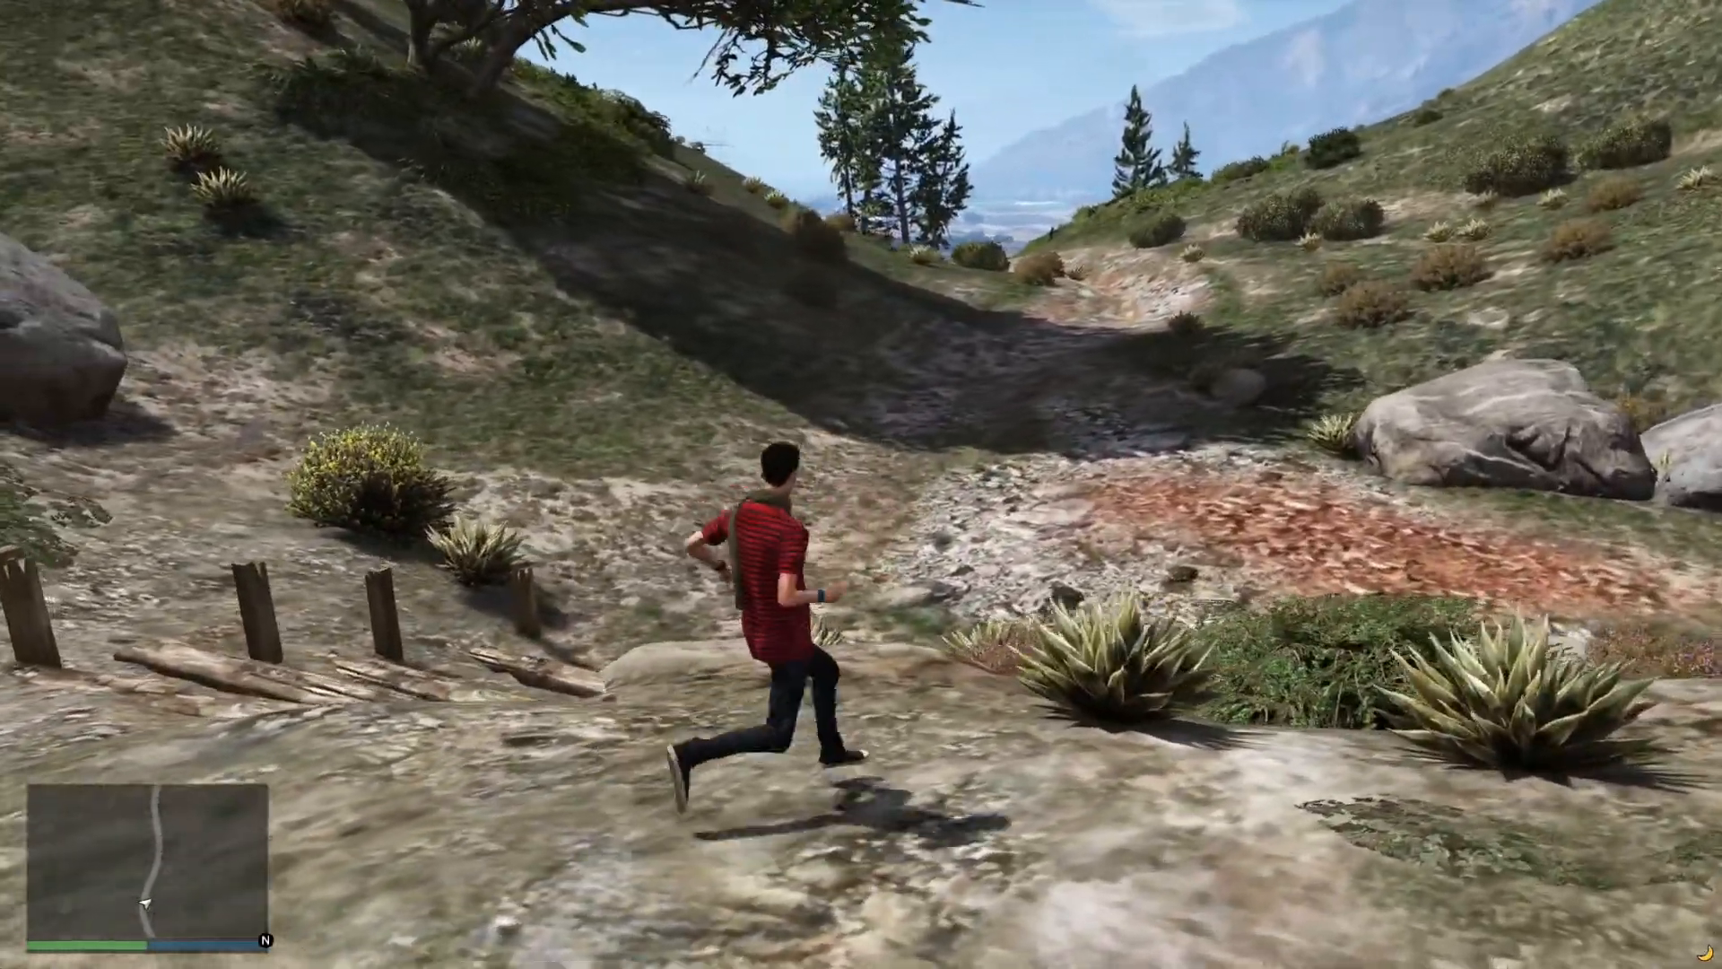
- Keep running the character forward along the hillside trail to test the connection
key("w")
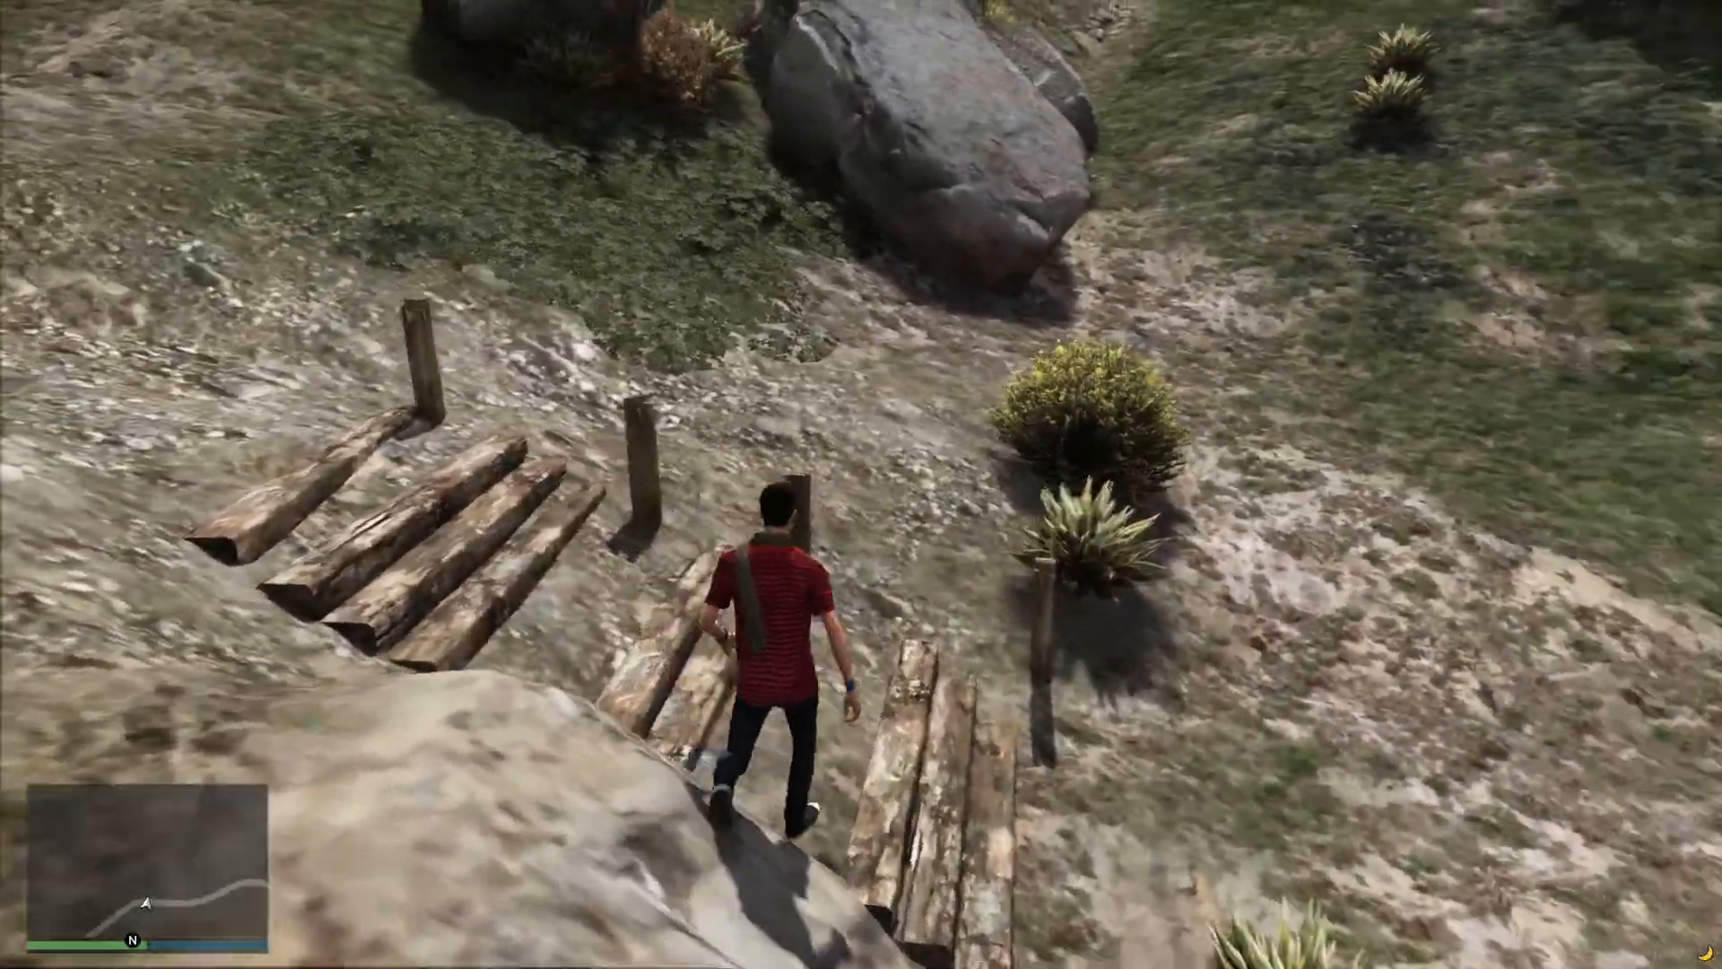
key("w")
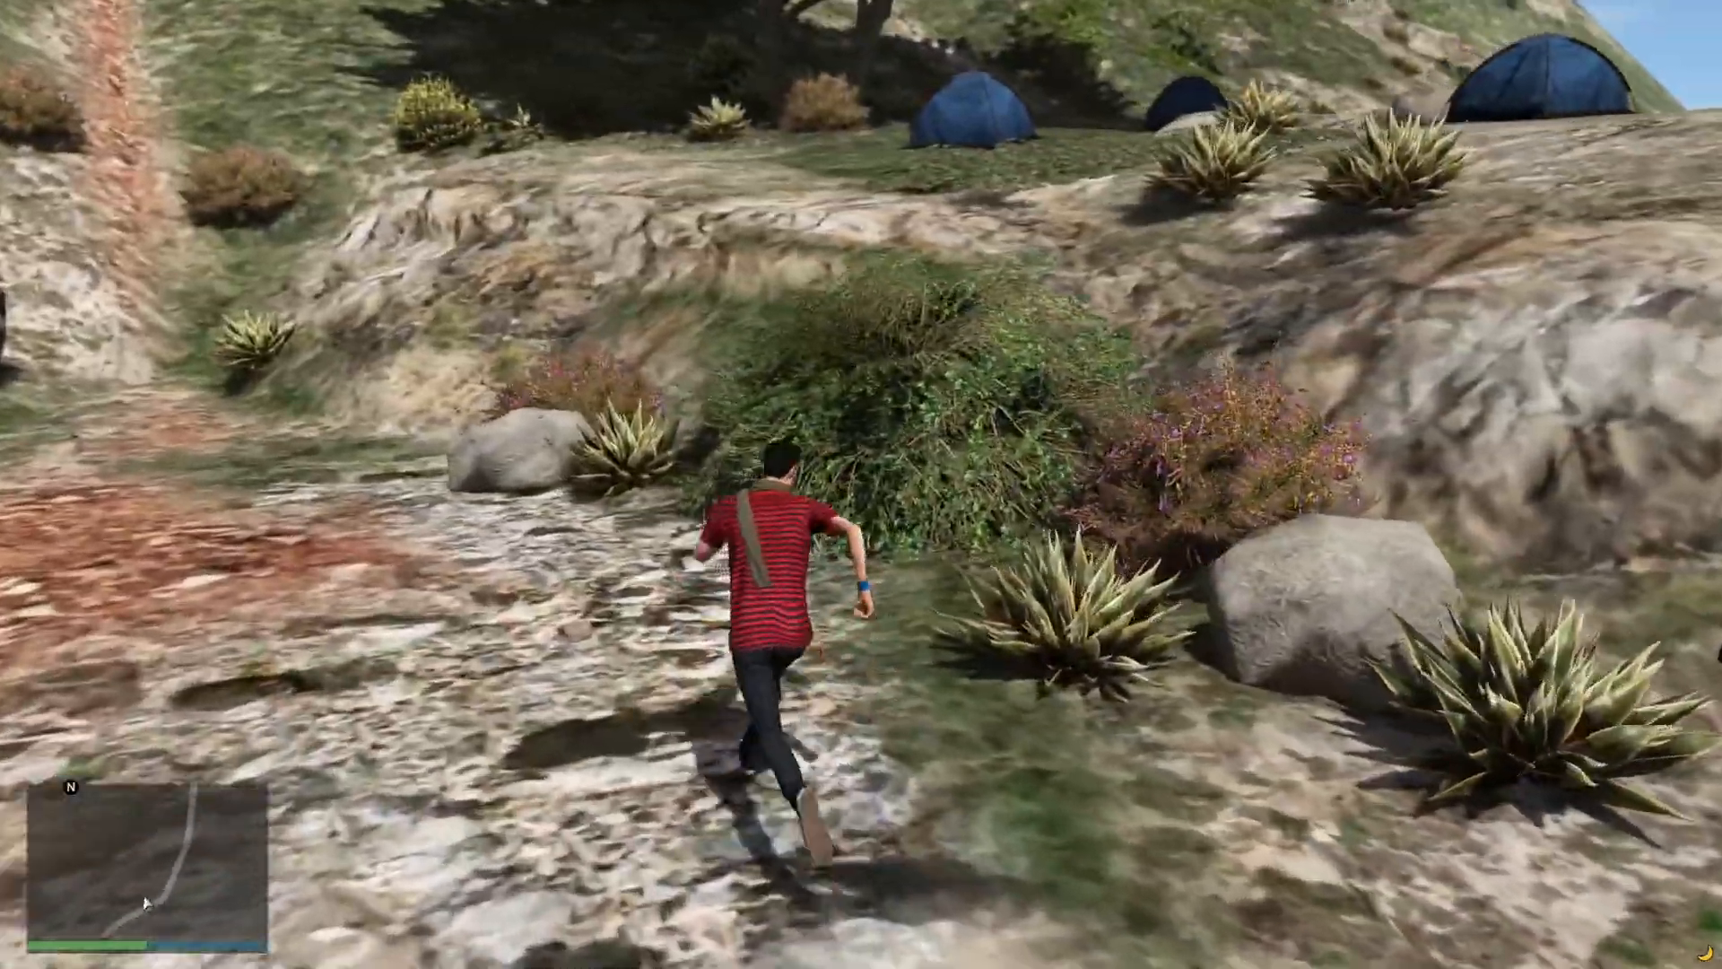
key("w")
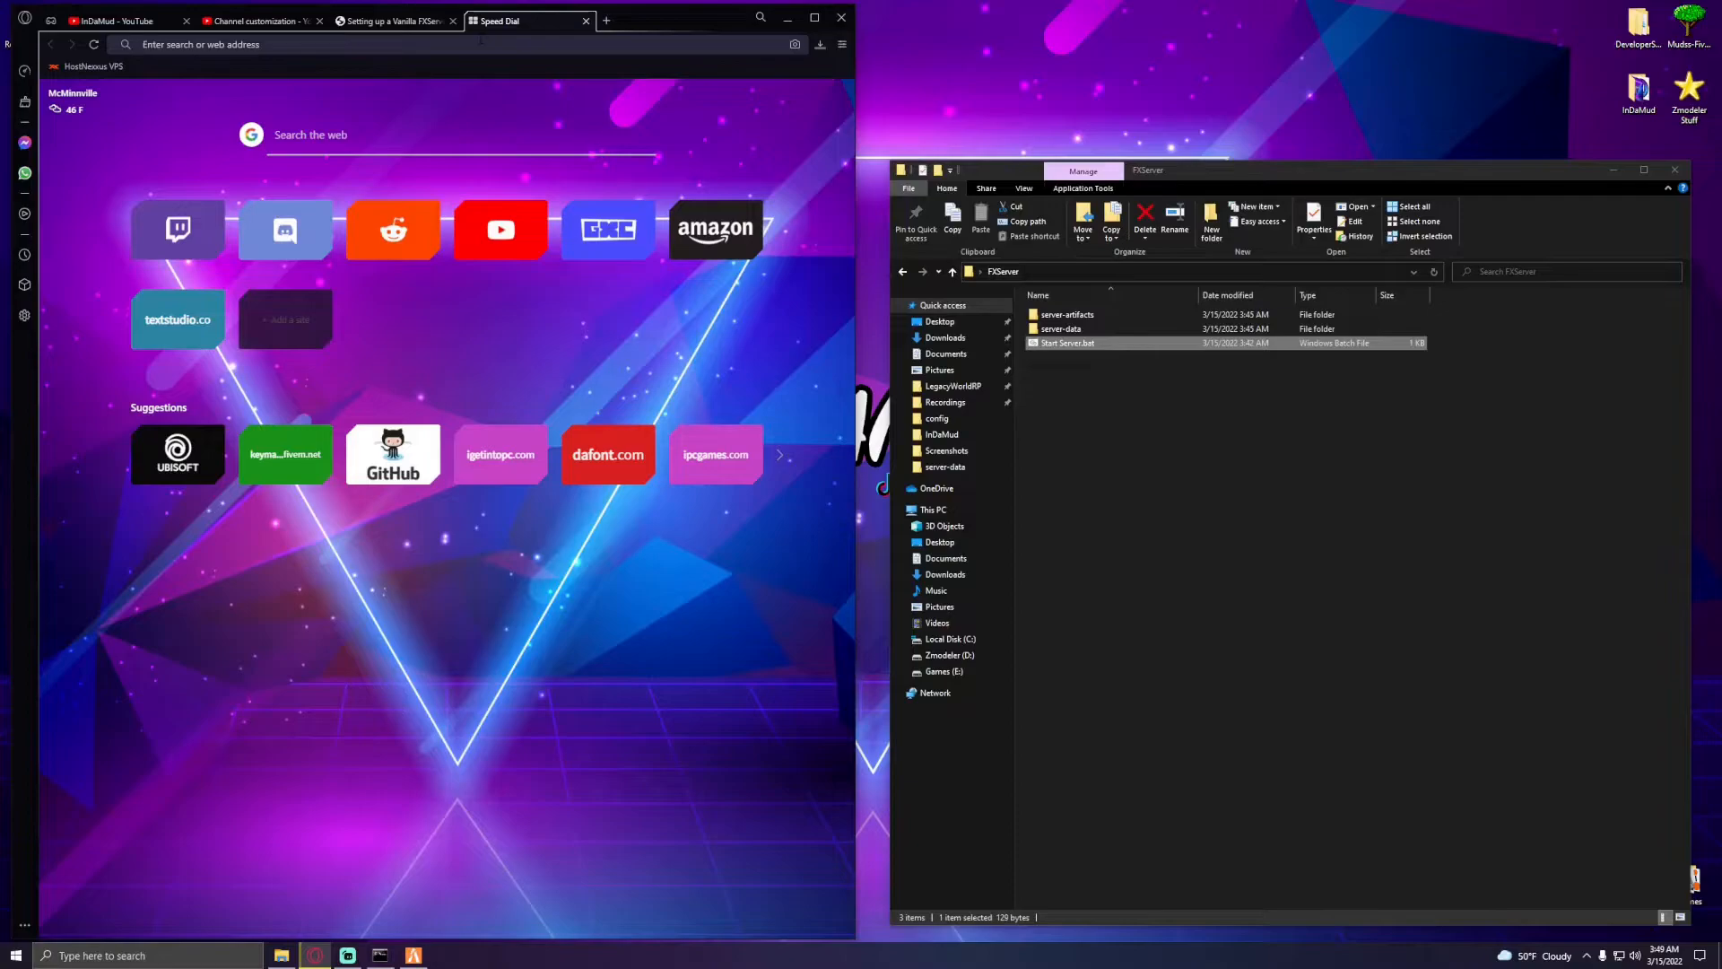
- Visit fivem.net, open the Cfx.re forum and browse into the FiveM Resource Development & Modding discussion section
type("fivem.net")
key("Return")
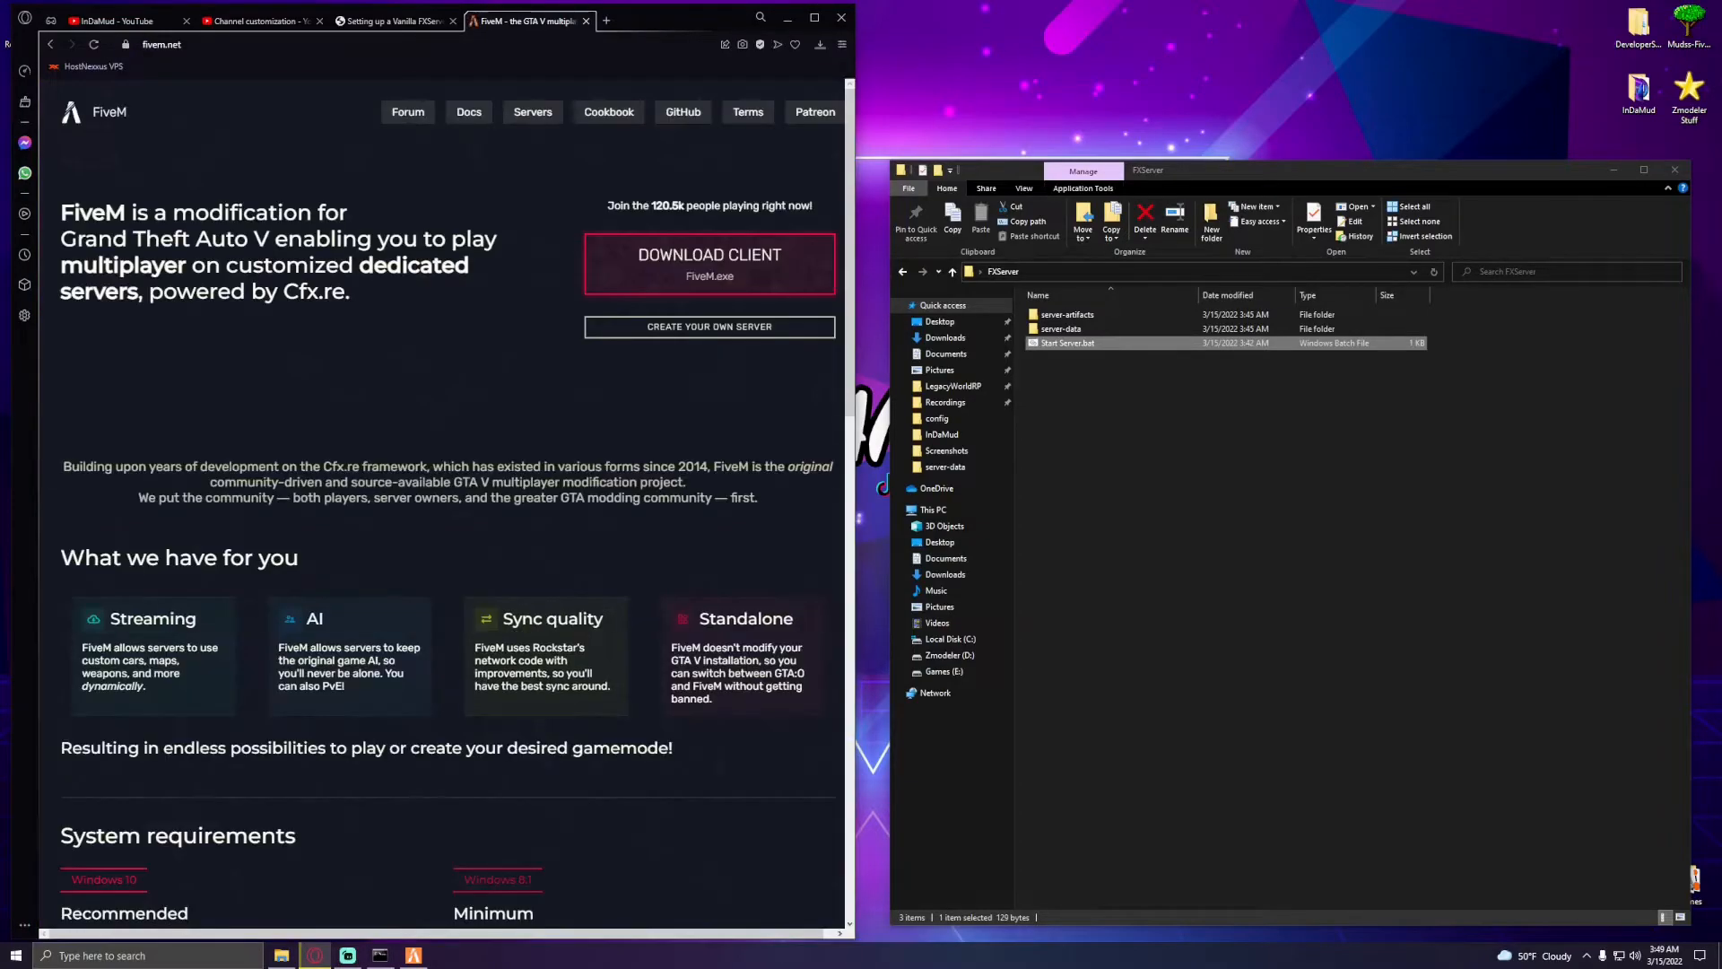
left_click(408, 112)
left_click_drag(685, 20, 752, 67)
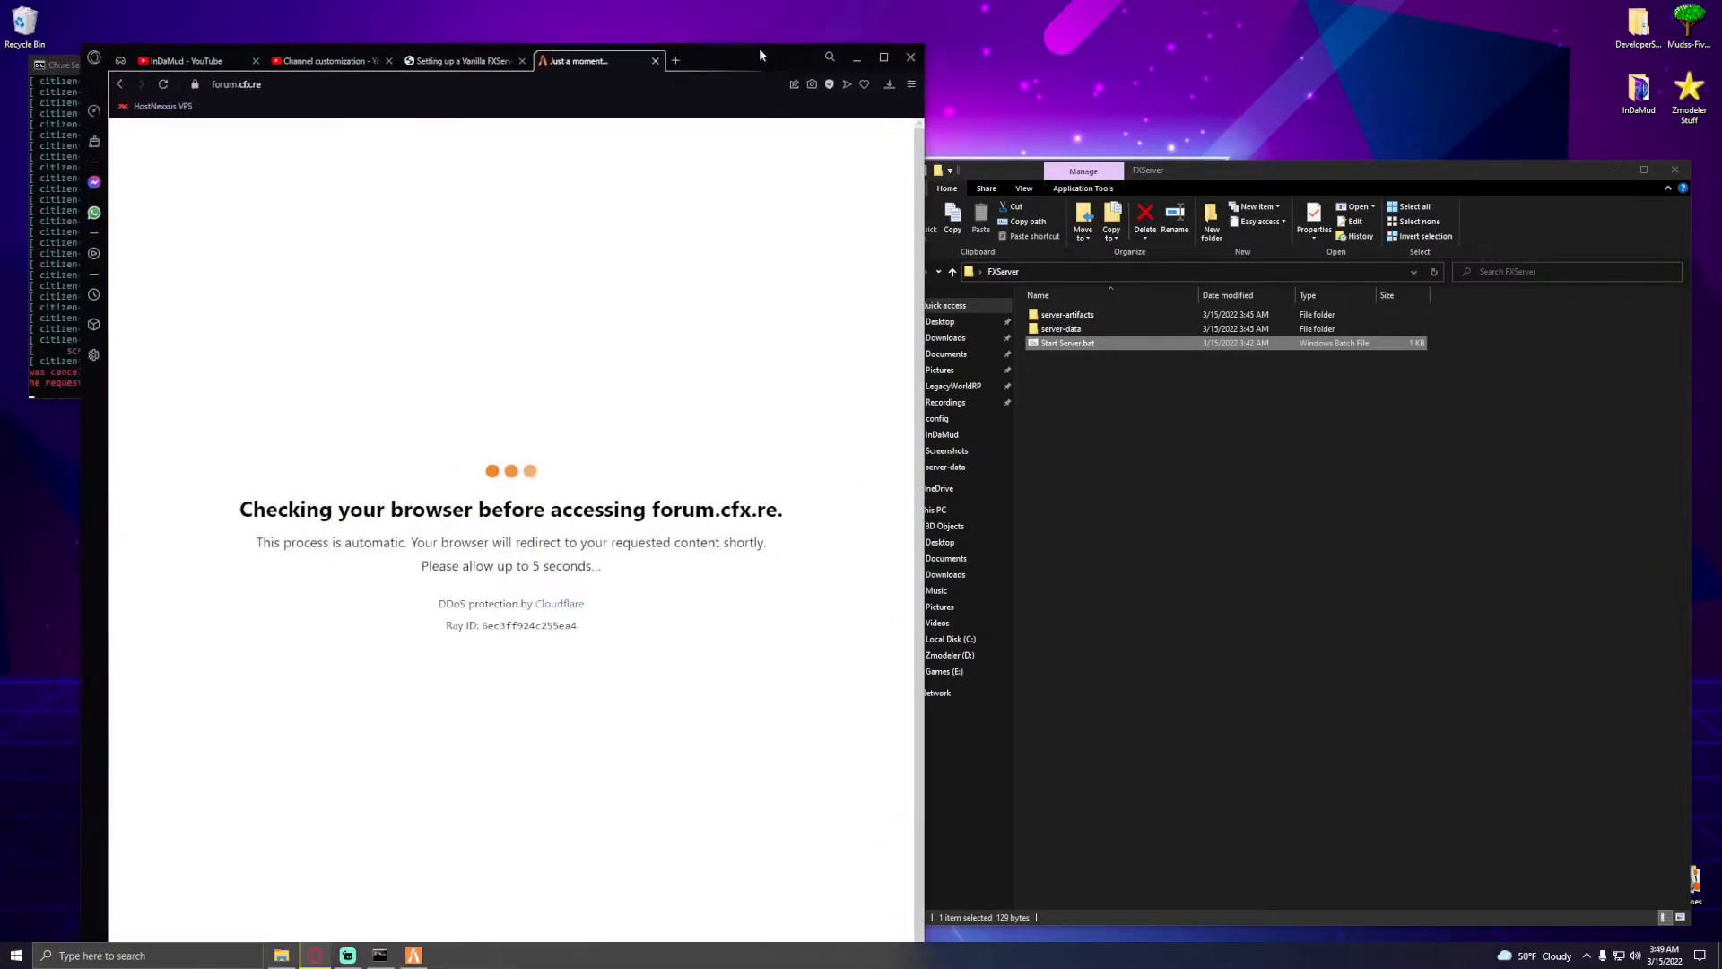
double_click(752, 67)
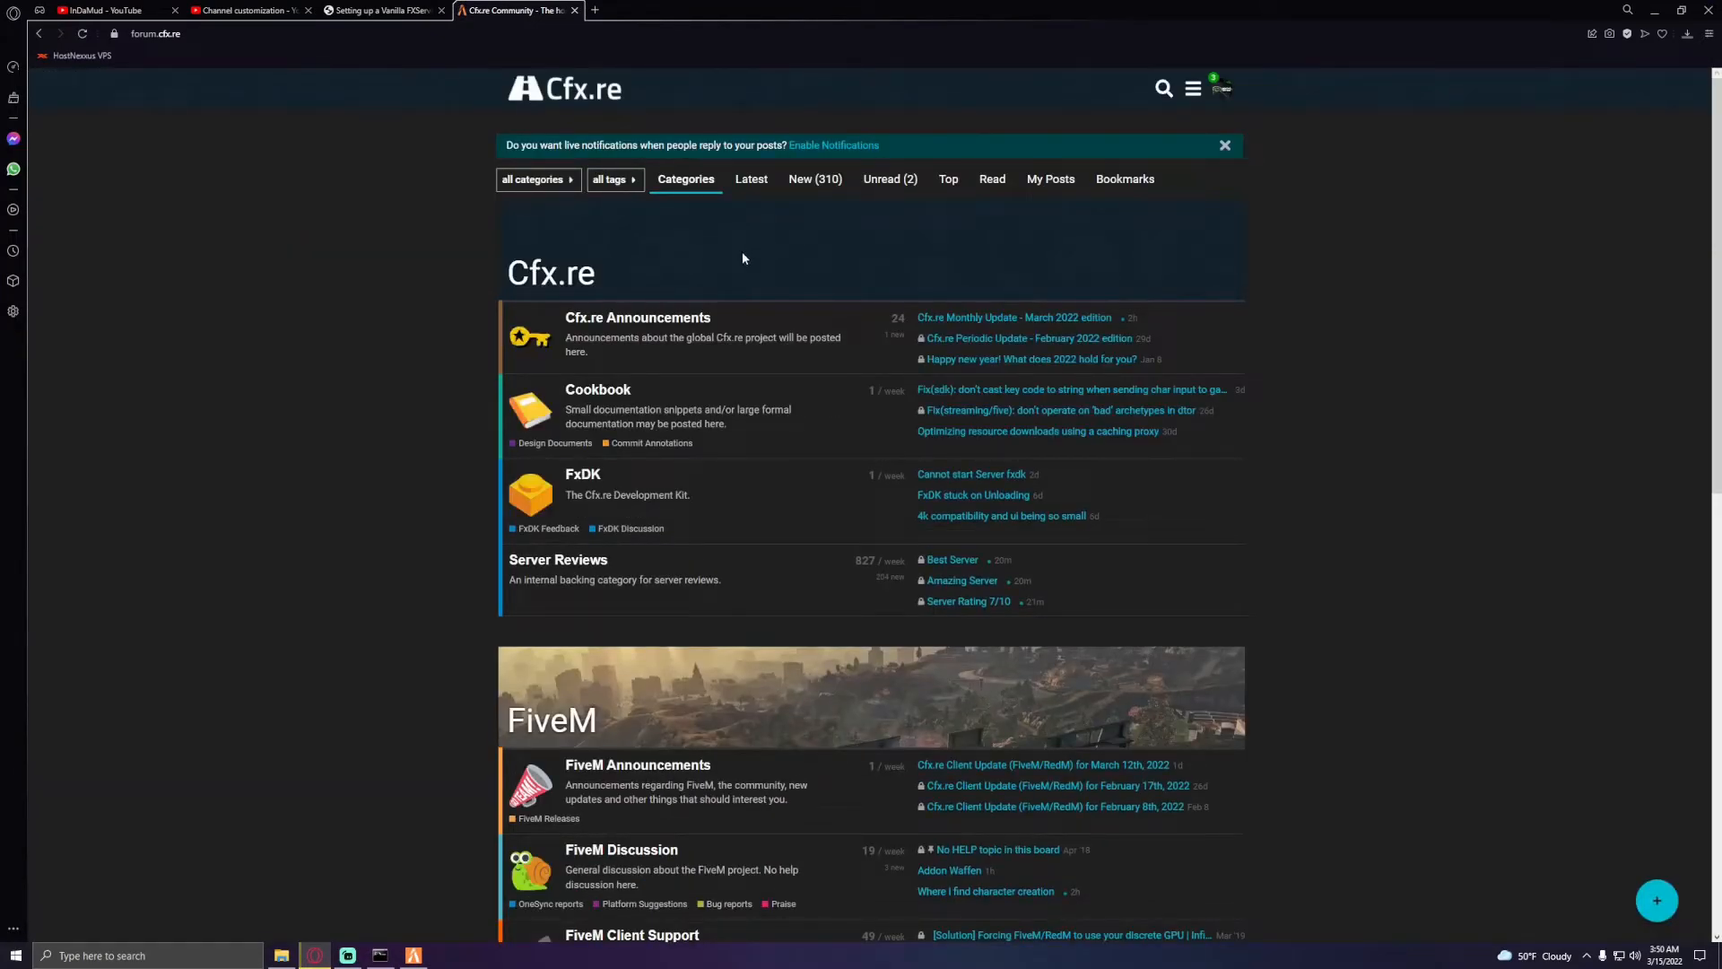
scroll(340, 680, "down", 3)
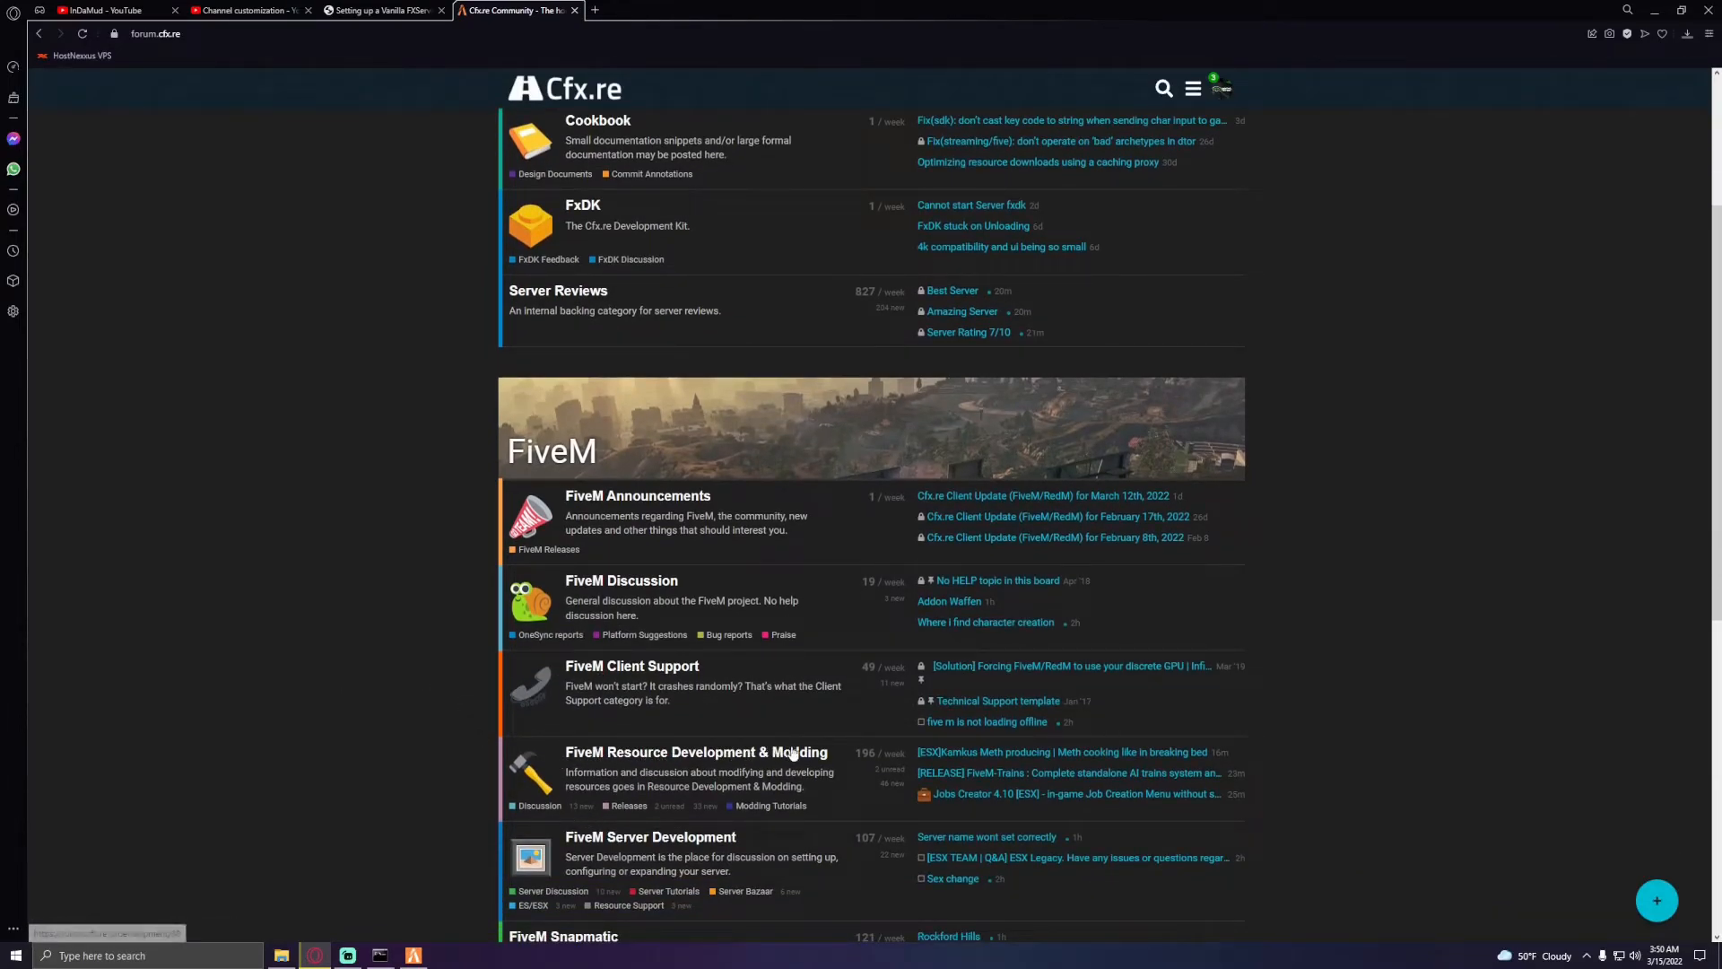
left_click(628, 806)
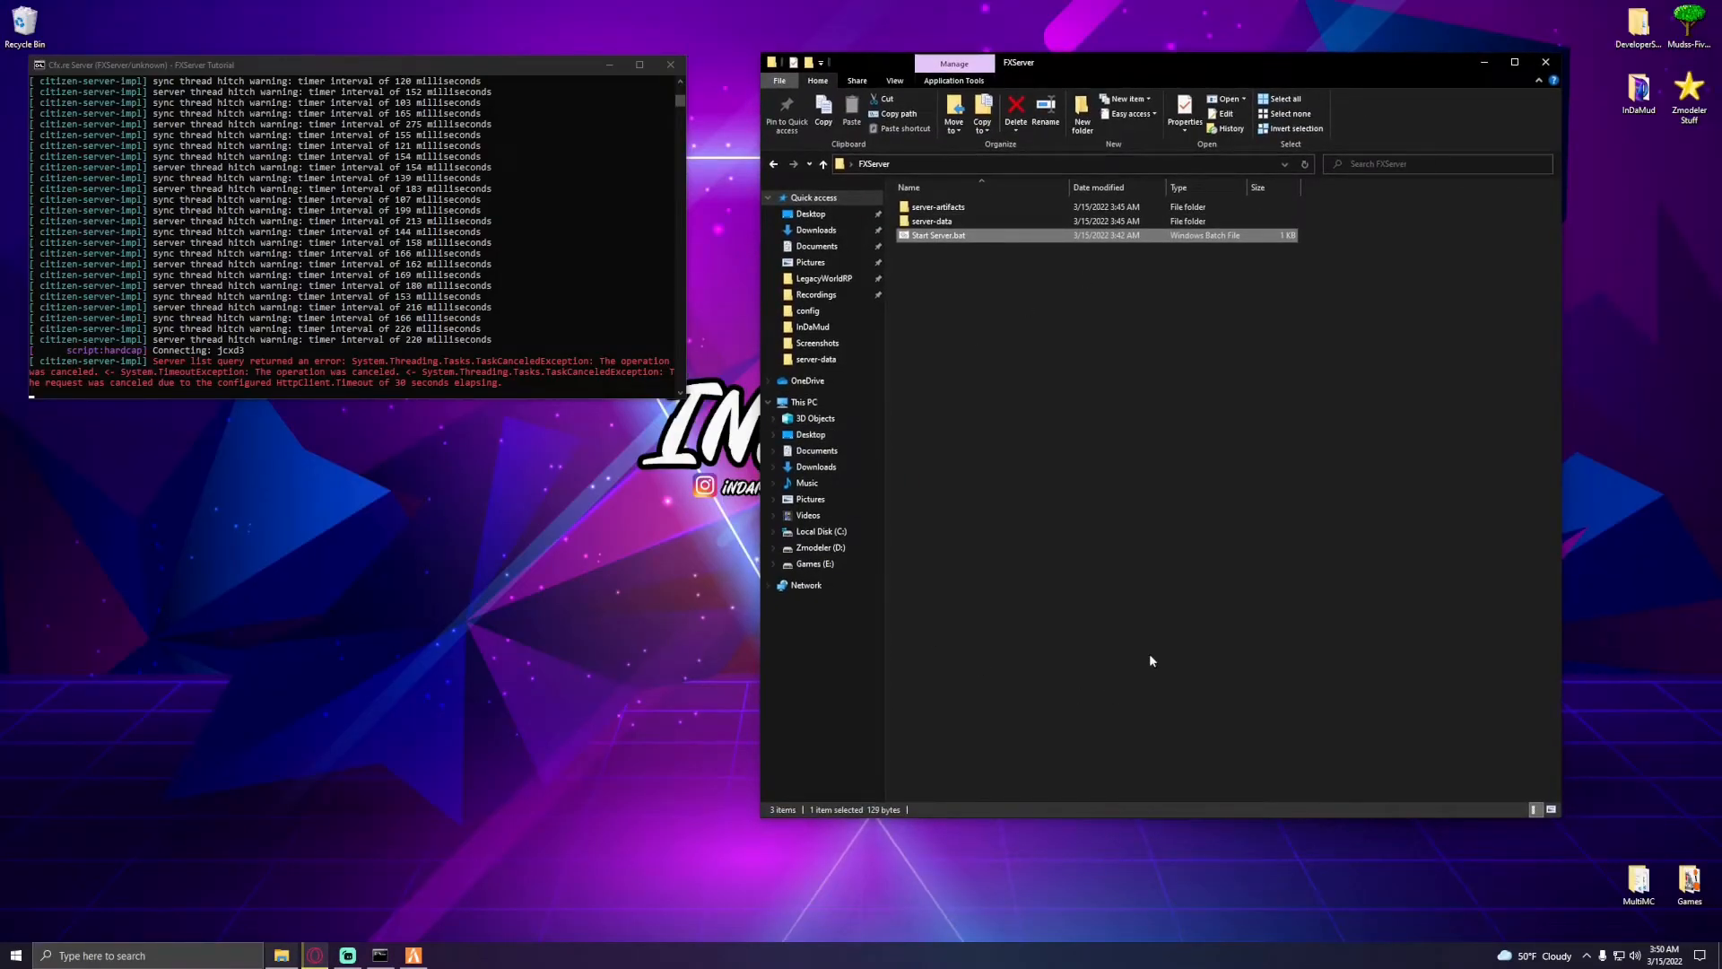
- Minimize the FXServer console window and close the FXServer folder window
left_click(610, 64)
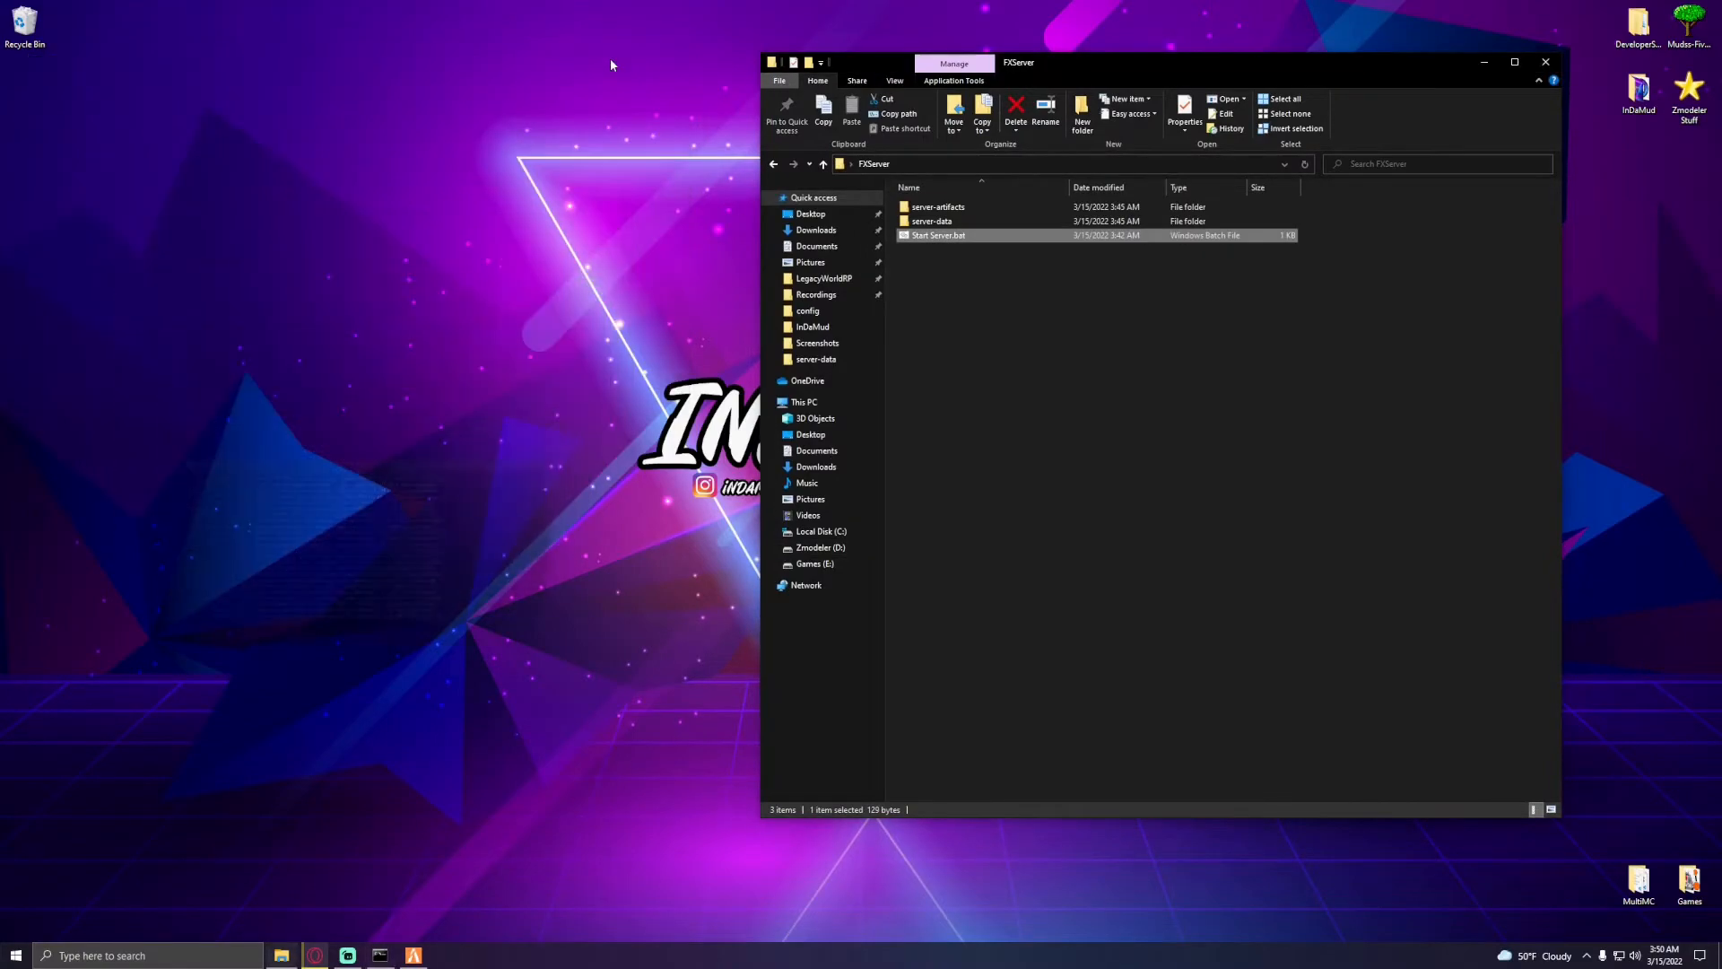
left_click_drag(1063, 61, 383, 93)
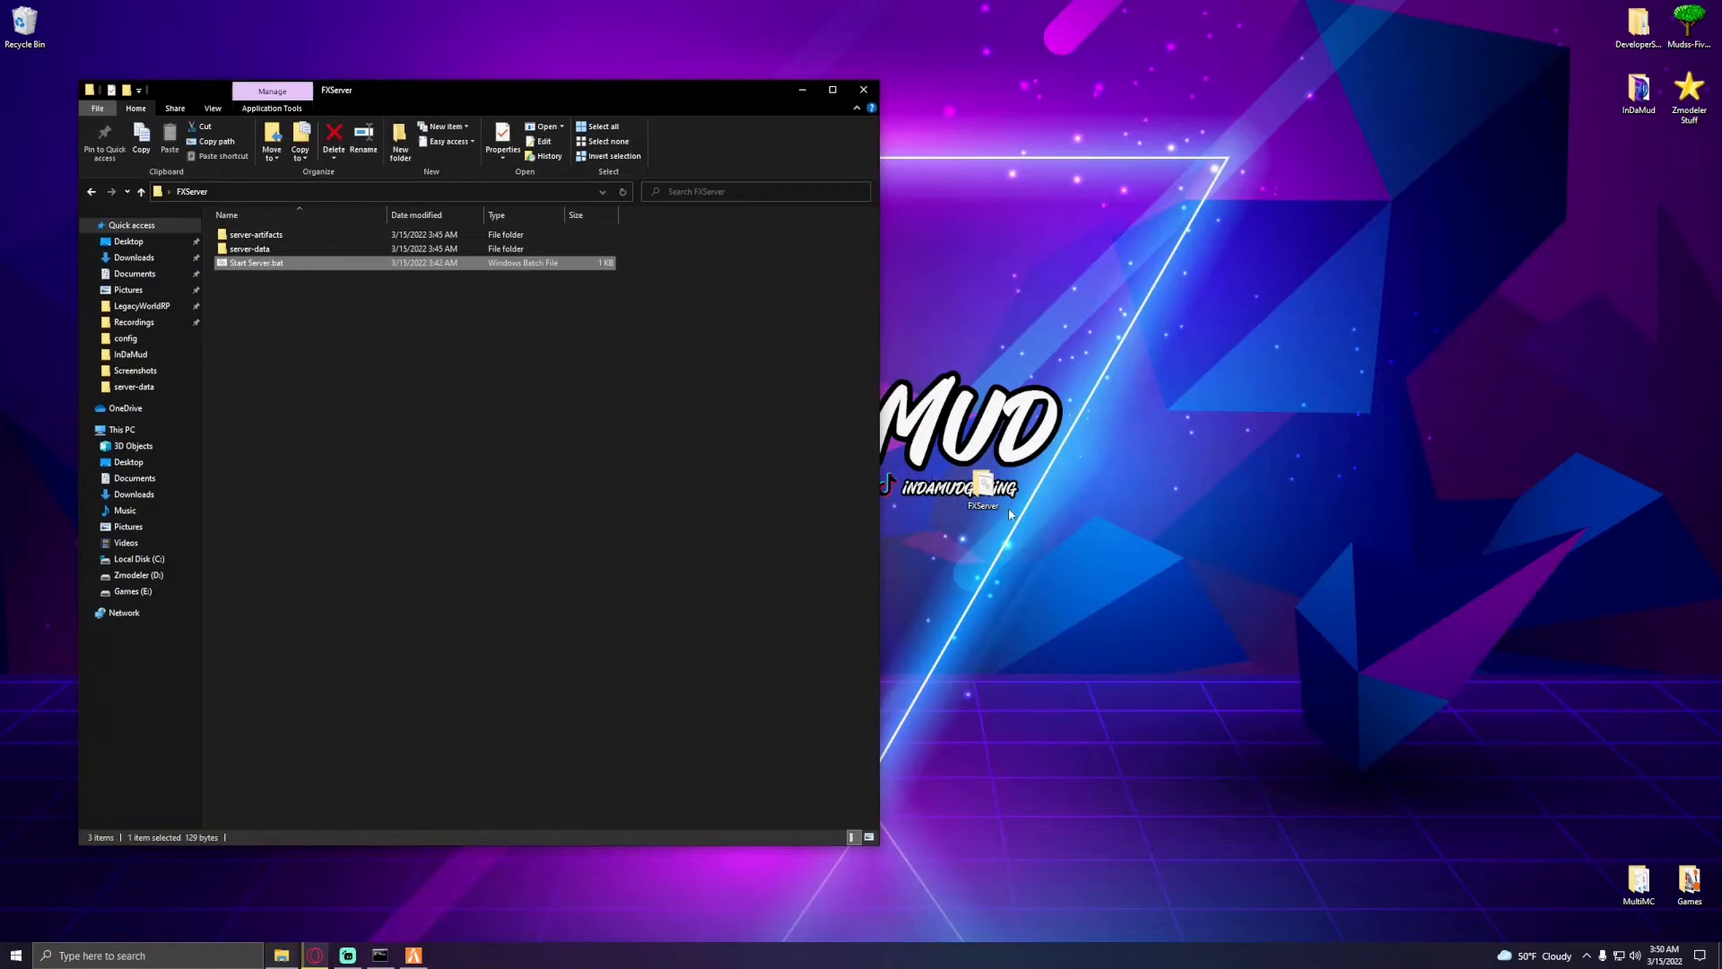
left_click(531, 390)
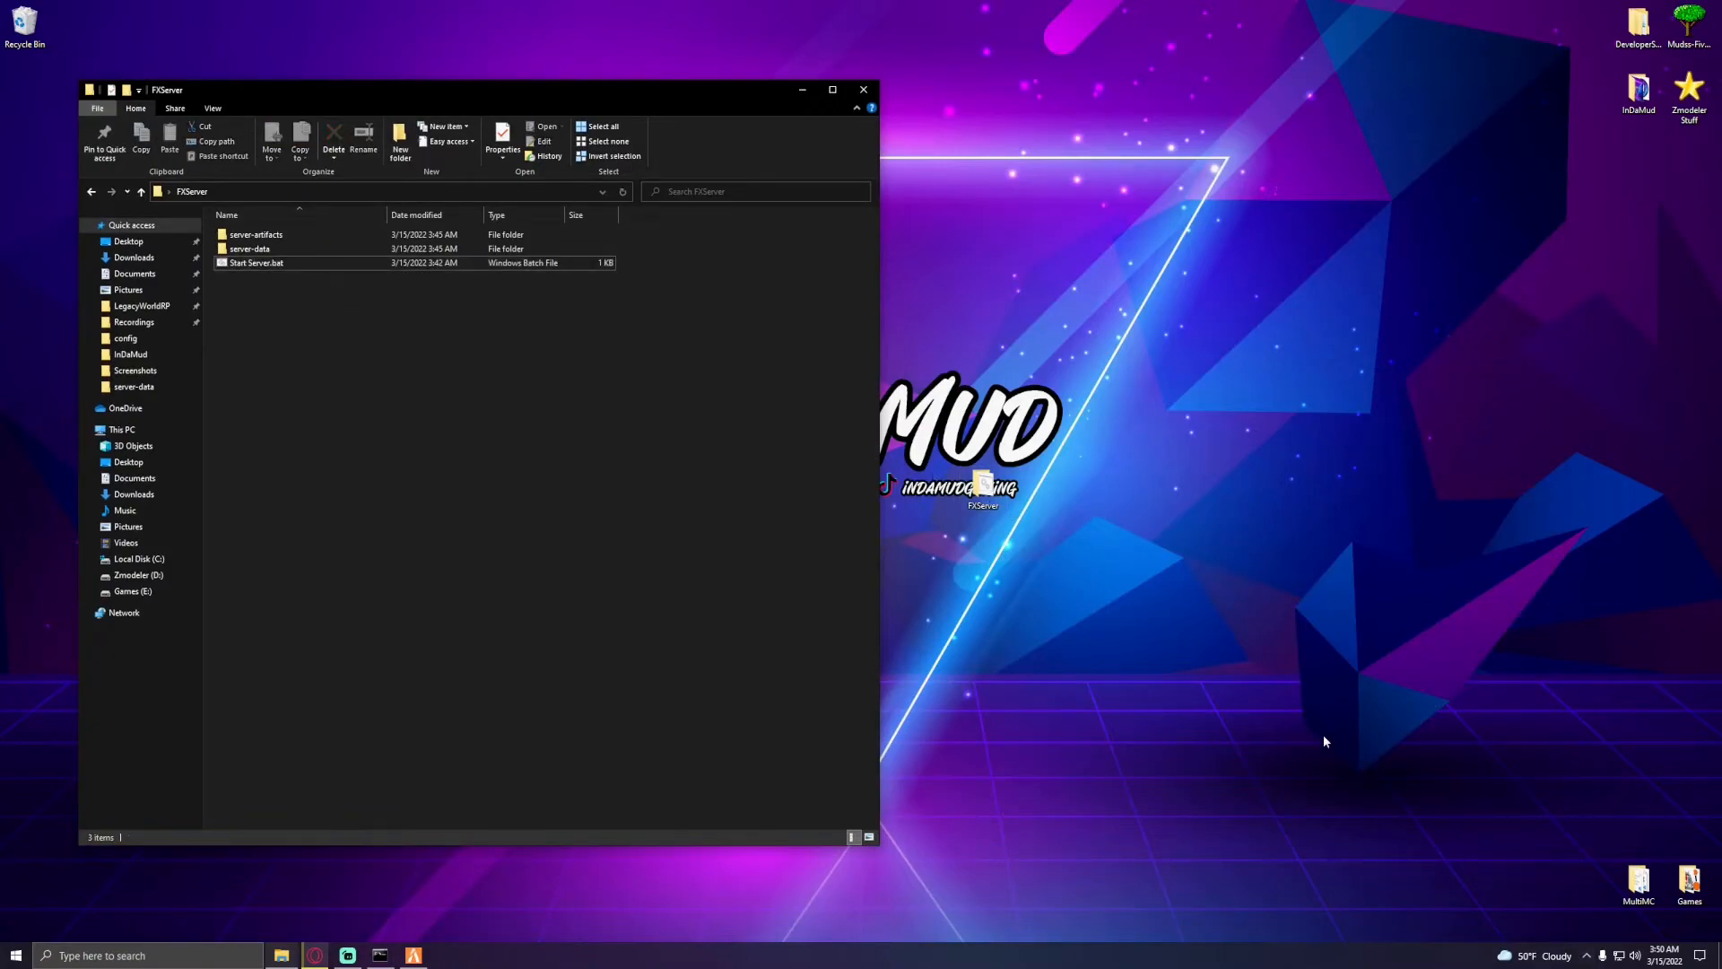
key("ctrl+w")
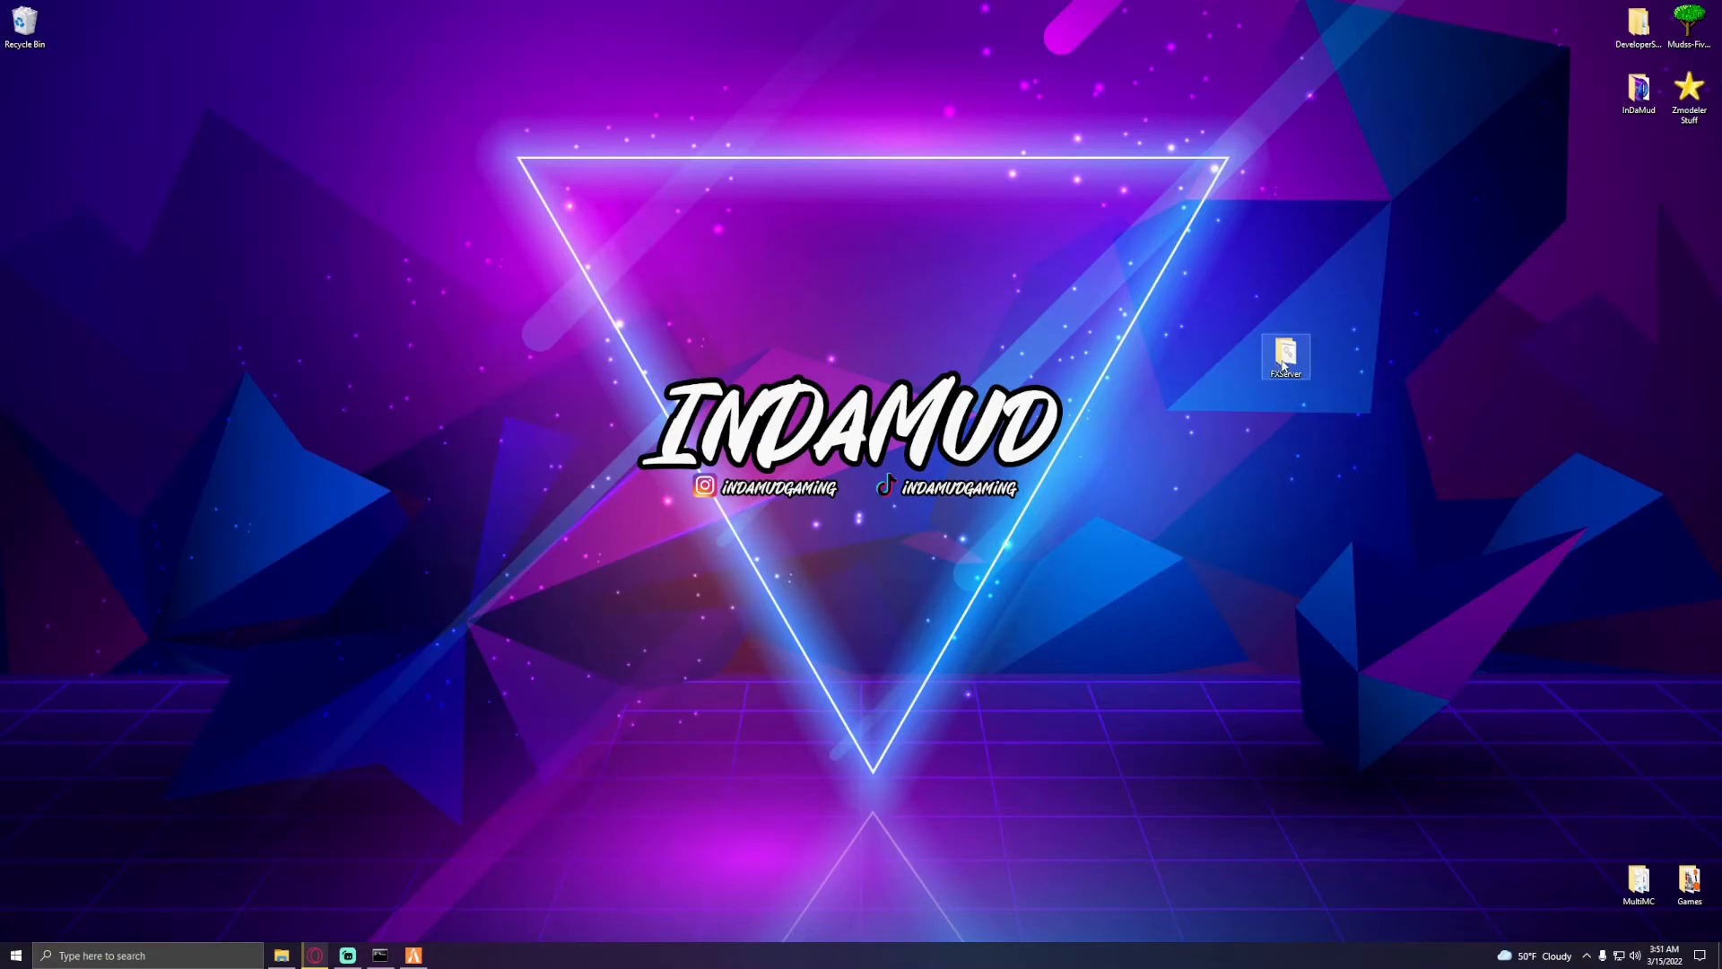
- Move the FXServer folder icon further right on the desktop
left_click_drag(1283, 363, 1434, 364)
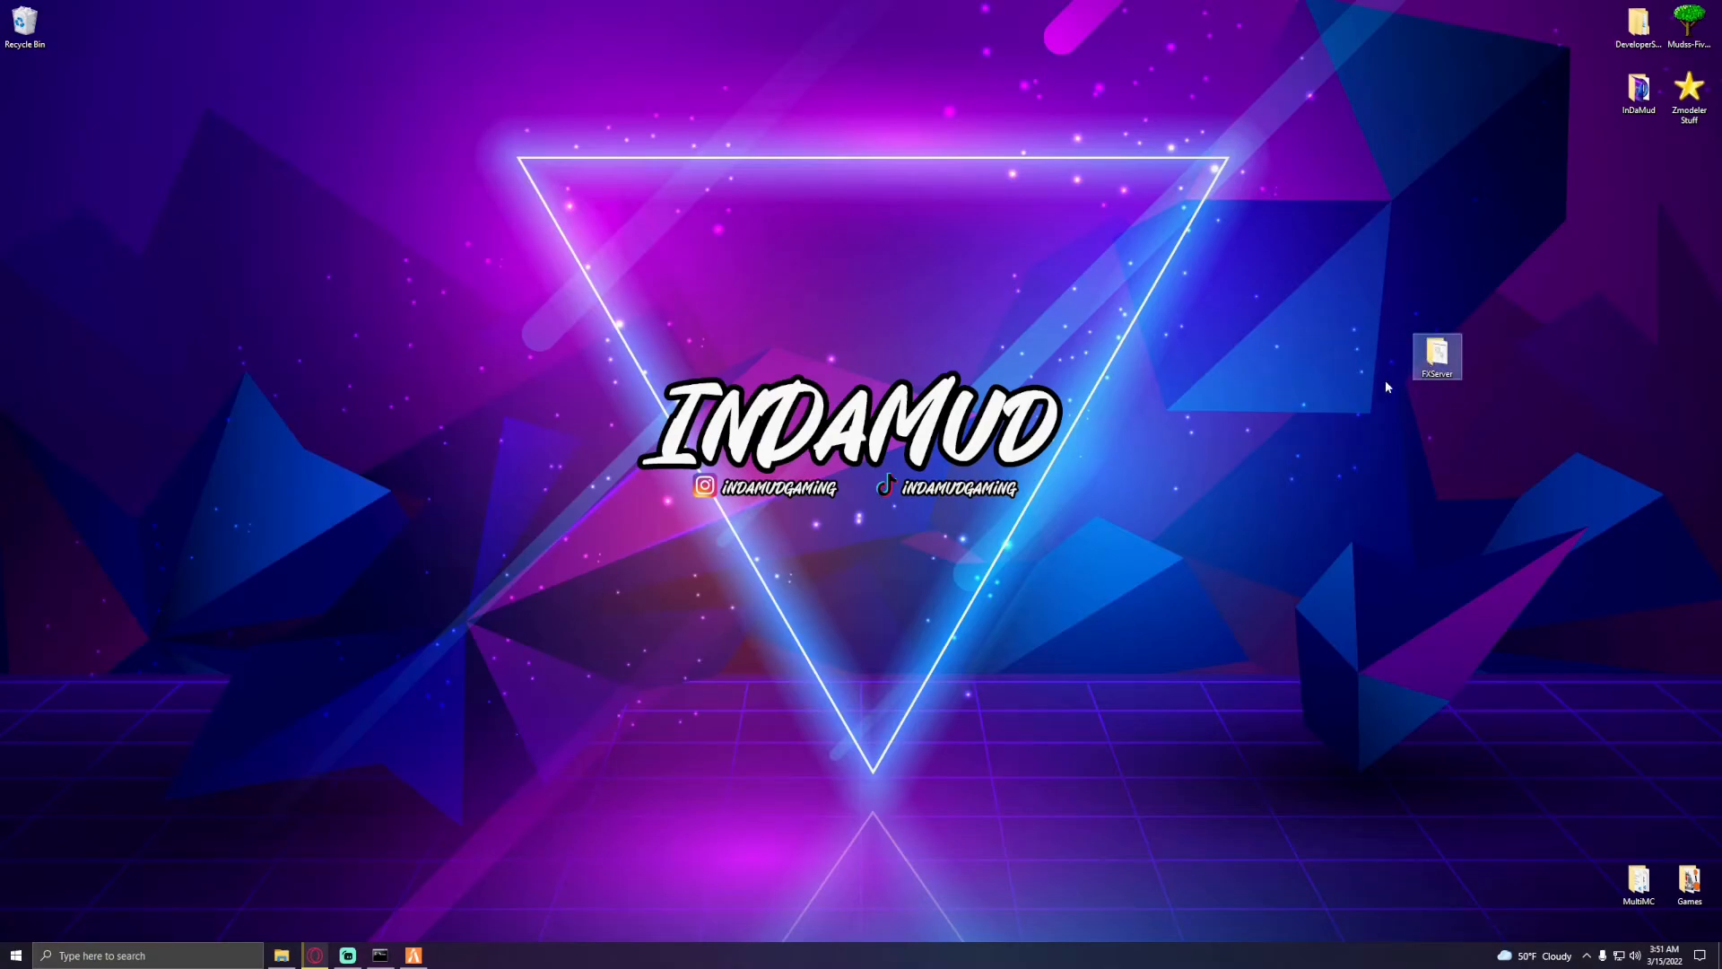